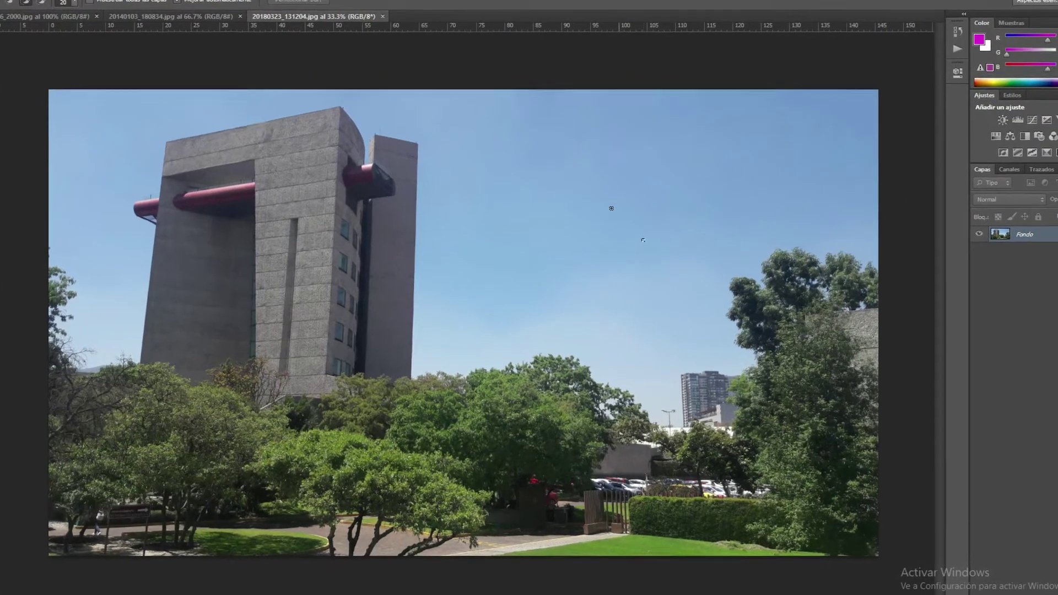
# Select the whole sky around the concrete building with the Quick Selection tool, including the strip beside the tree and tower
pyautogui.moveTo(597, 215); pyautogui.dragTo(525, 165)
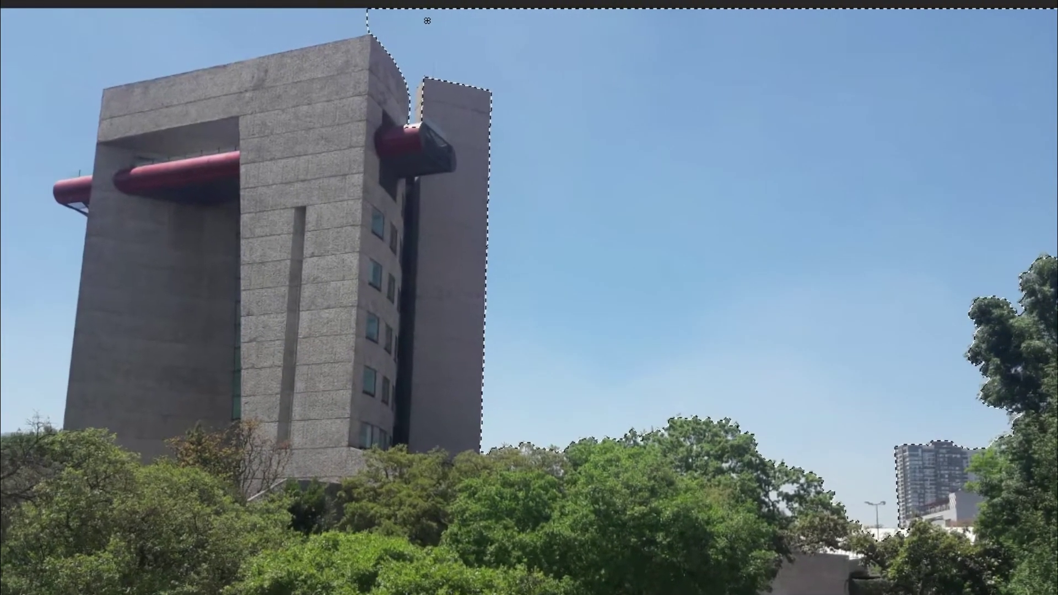
pyautogui.moveTo(330, 21)
pyautogui.mouseDown()
pyautogui.moveTo(238, 18)
pyautogui.moveTo(52, 50)
pyautogui.mouseUp()
pyautogui.moveTo(51, 232)
pyautogui.mouseDown()
pyautogui.moveTo(38, 446)
pyautogui.moveTo(52, 265)
pyautogui.mouseUp()
pyautogui.click(156, 71)
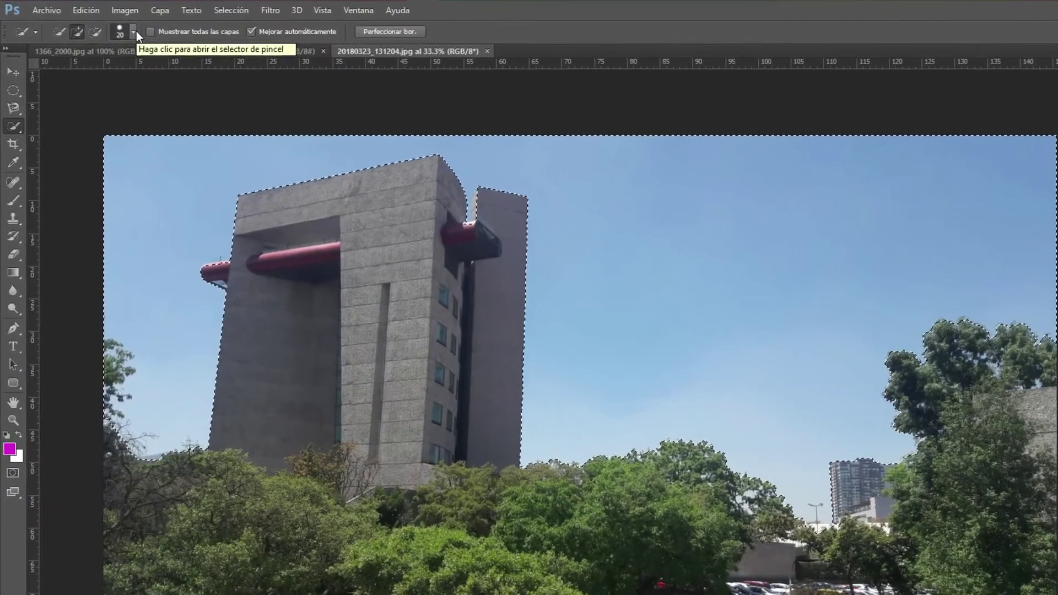
# Set the Quick Selection brush size to 45 px and switch the tool to subtracting from the selection
pyautogui.click(118, 31)
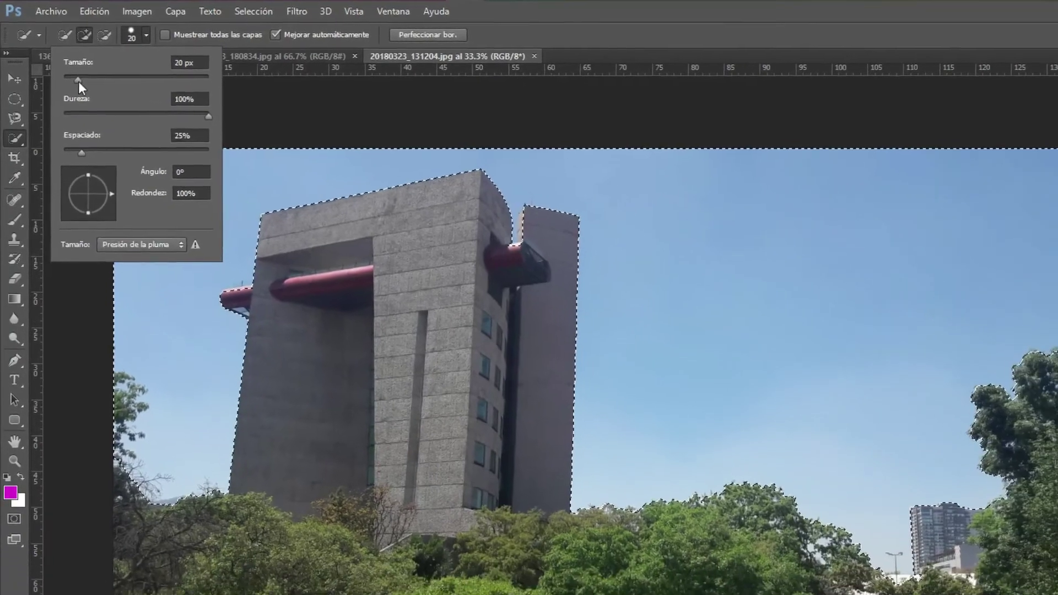
pyautogui.moveTo(89, 91); pyautogui.dragTo(110, 92)
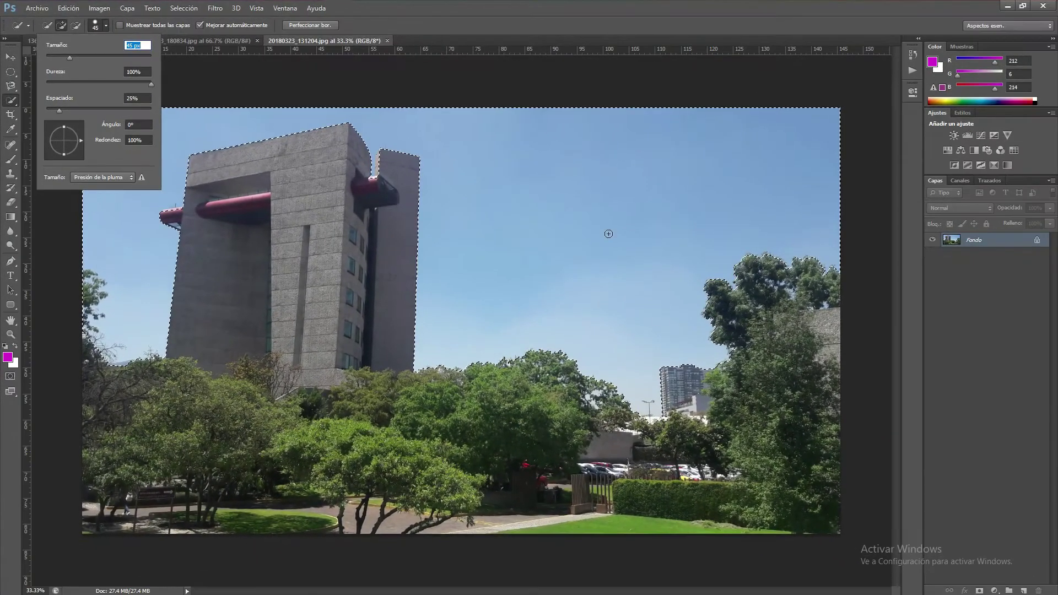
pyautogui.click(106, 25)
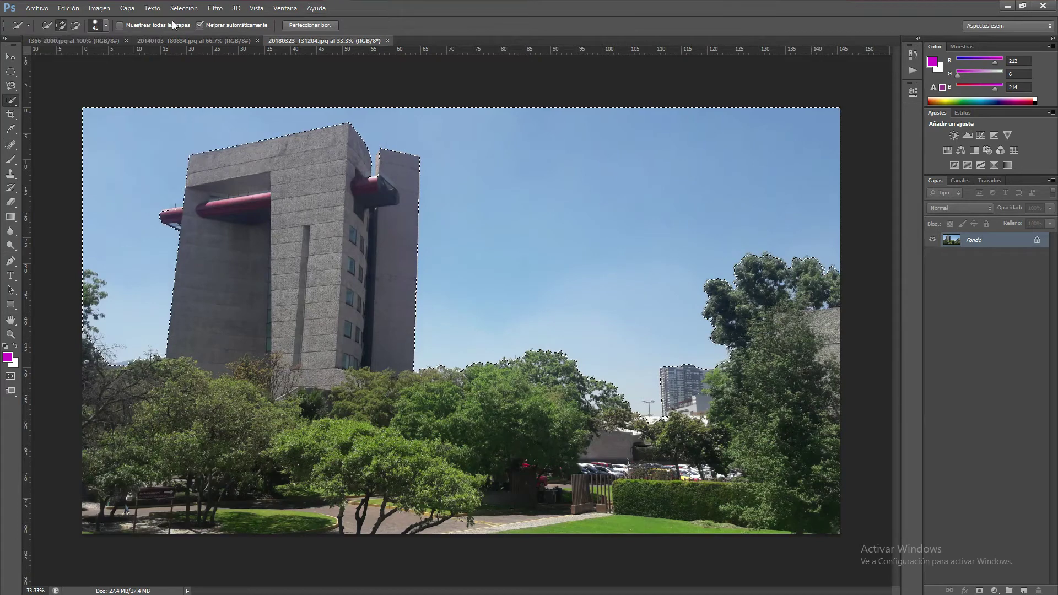
pyautogui.click(76, 26)
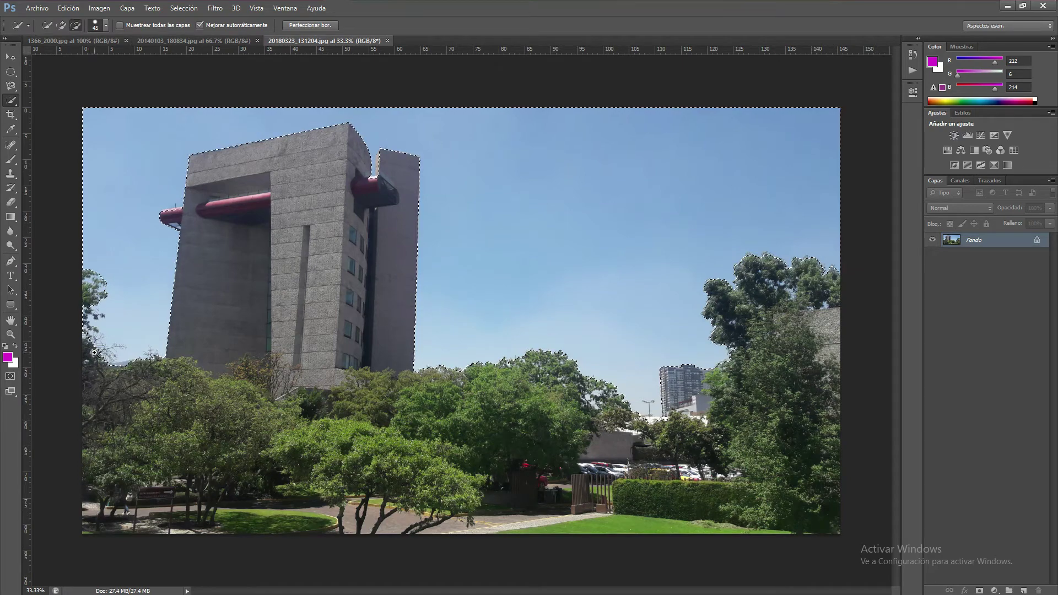
# Reduce the Quick Selection brush size to 3 px for work around the fine tree branches beside the building
pyautogui.scroll(1, 95, 352)
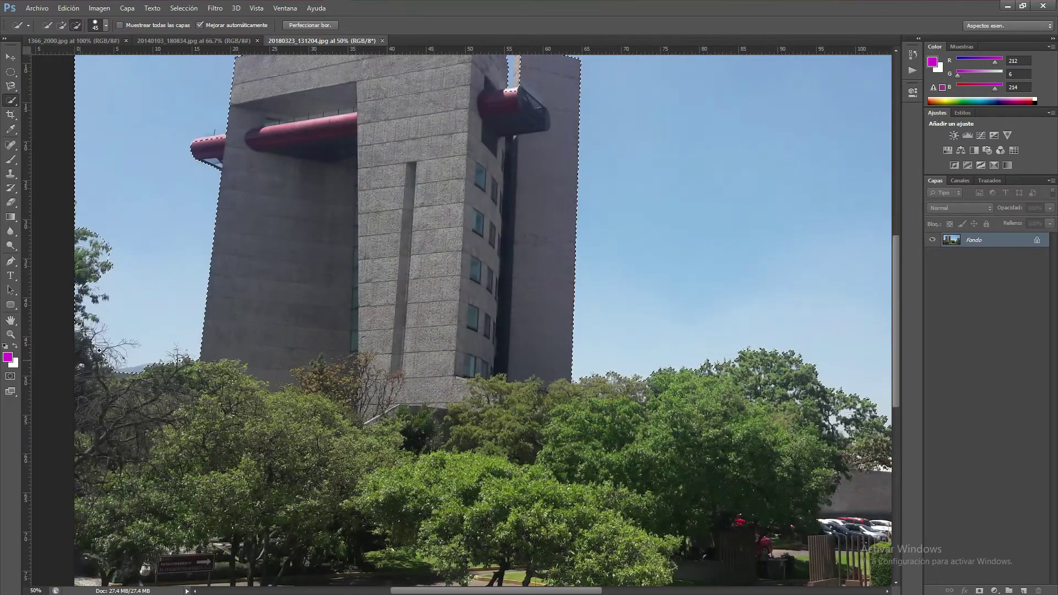
pyautogui.keyDown('ctrl'); pyautogui.click(99, 350); pyautogui.keyUp('ctrl')
pyautogui.keyDown('ctrl'); pyautogui.click(102, 349); pyautogui.keyUp('ctrl')
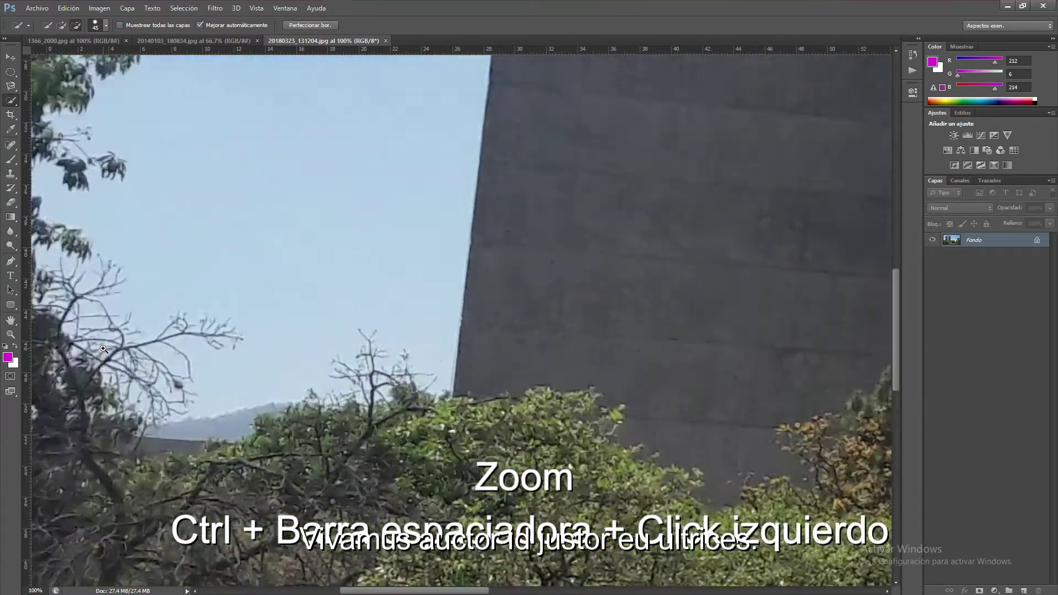
pyautogui.moveTo(103, 349); pyautogui.dragTo(179, 369)
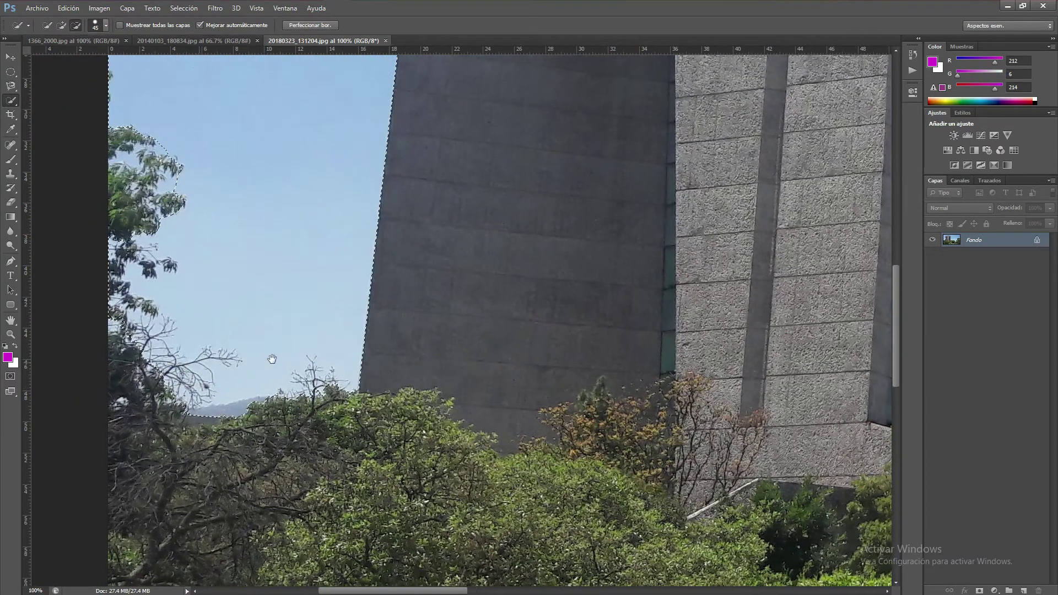
pyautogui.moveTo(273, 359); pyautogui.dragTo(348, 356)
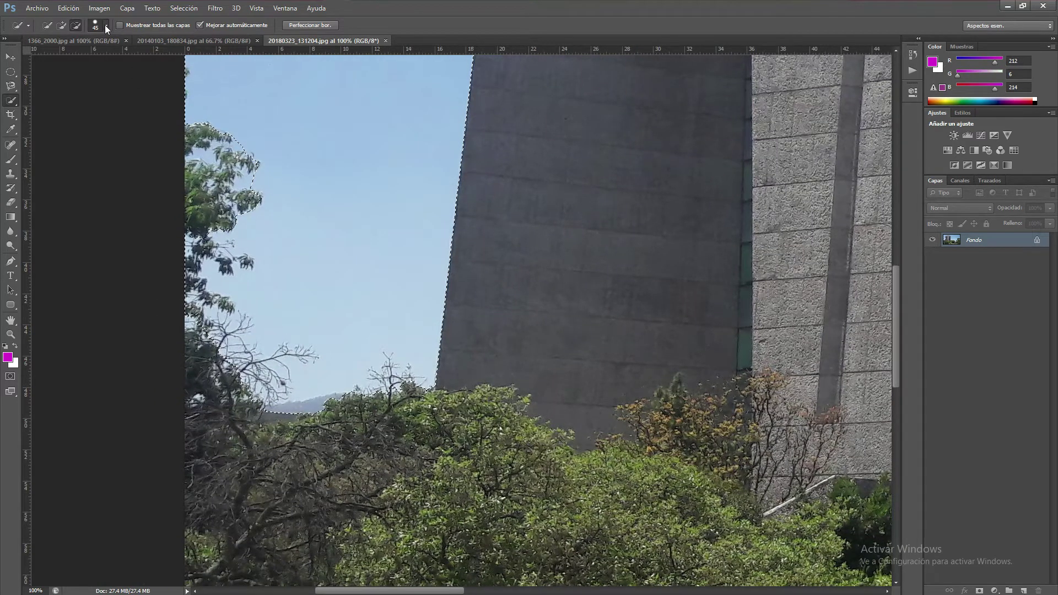
pyautogui.click(106, 26)
pyautogui.moveTo(71, 57); pyautogui.dragTo(38, 62)
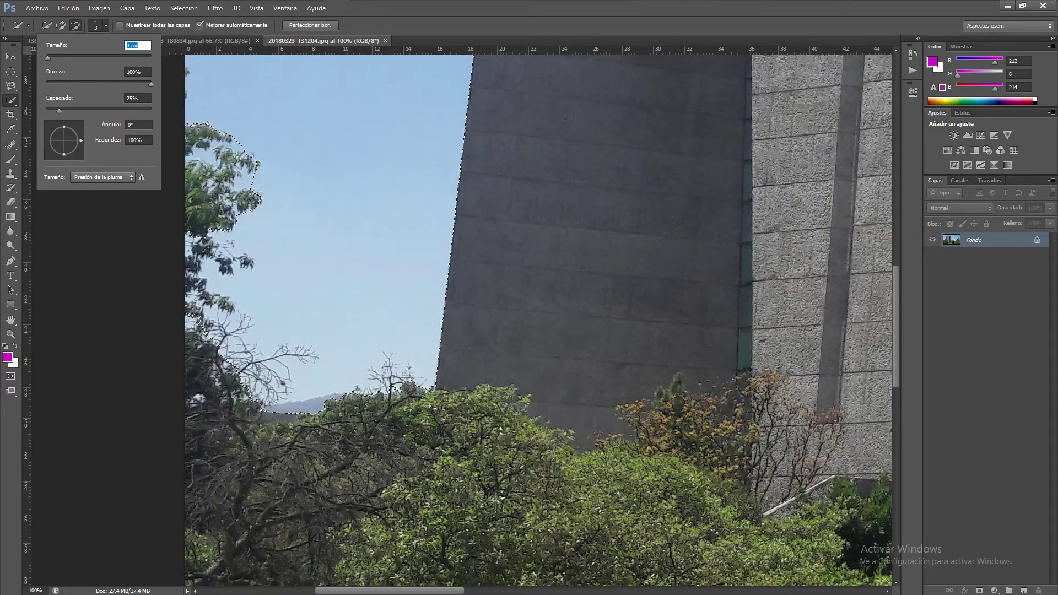
pyautogui.press('Return')
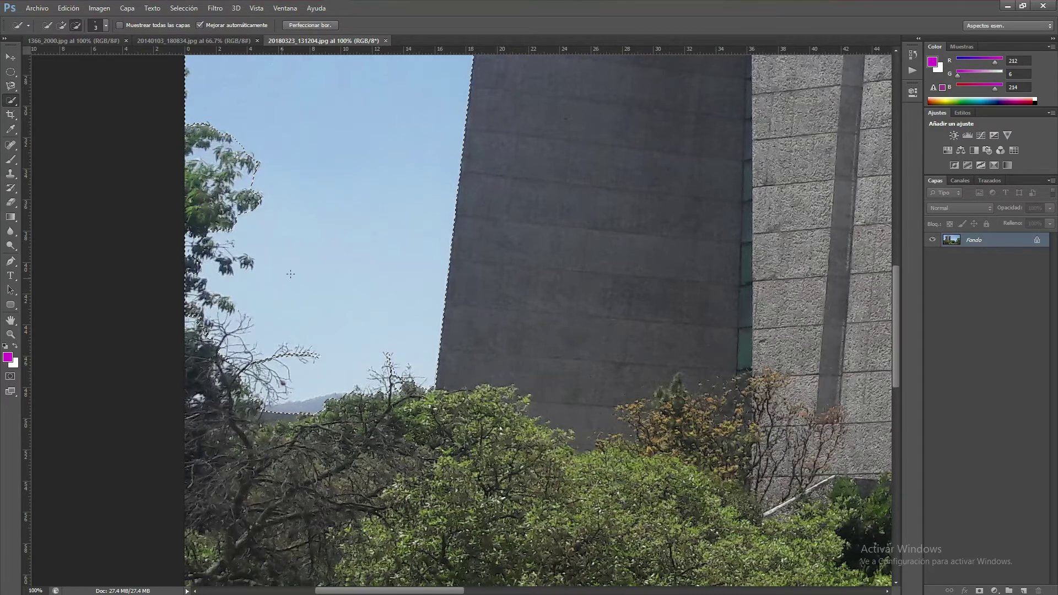
# Deselect the sky selection and bring the whole photo back into view
pyautogui.keyDown('alt'); pyautogui.click(298, 195); pyautogui.keyUp('alt')
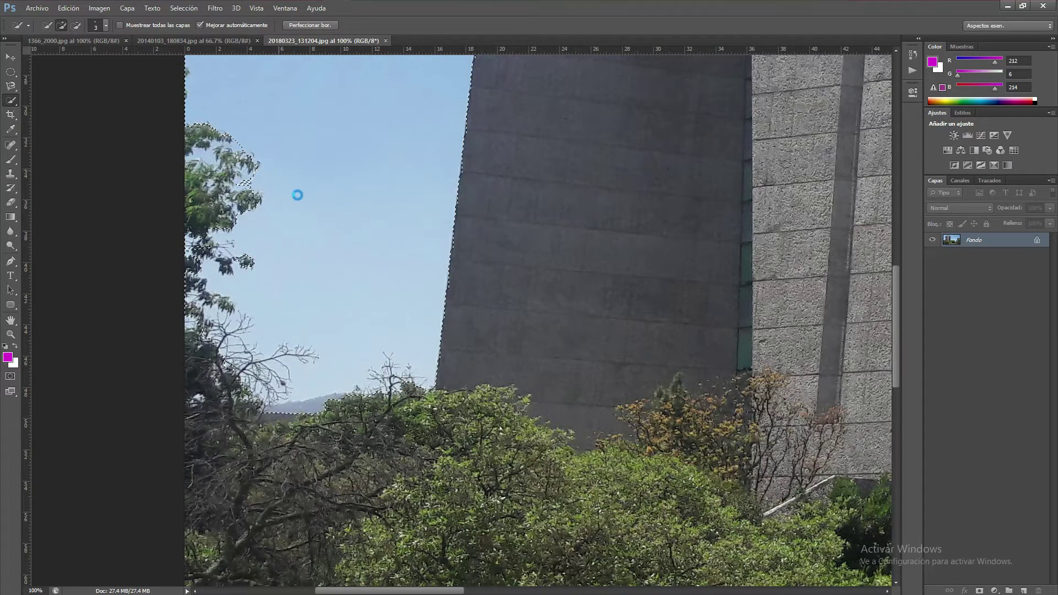
pyautogui.keyDown('alt'); pyautogui.click(292, 185); pyautogui.keyUp('alt')
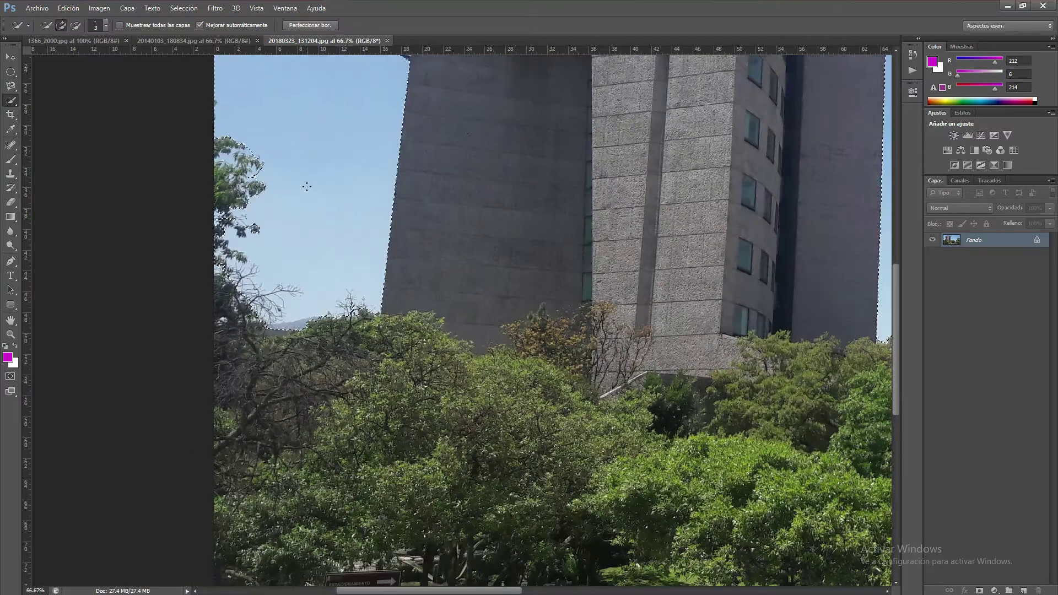
pyautogui.moveTo(364, 146); pyautogui.dragTo(263, 326)
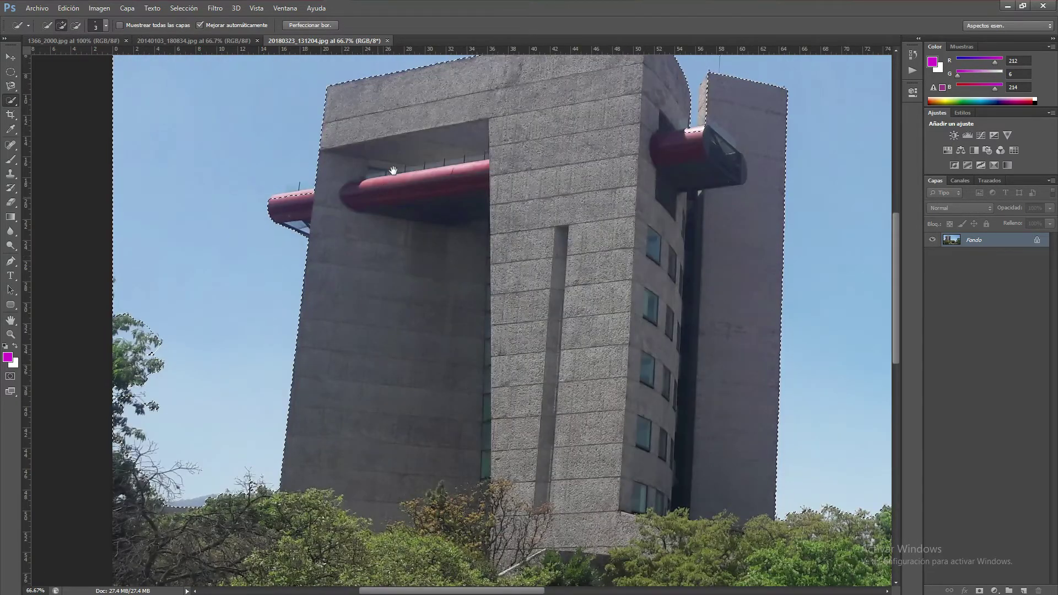
pyautogui.moveTo(385, 173); pyautogui.dragTo(363, 282)
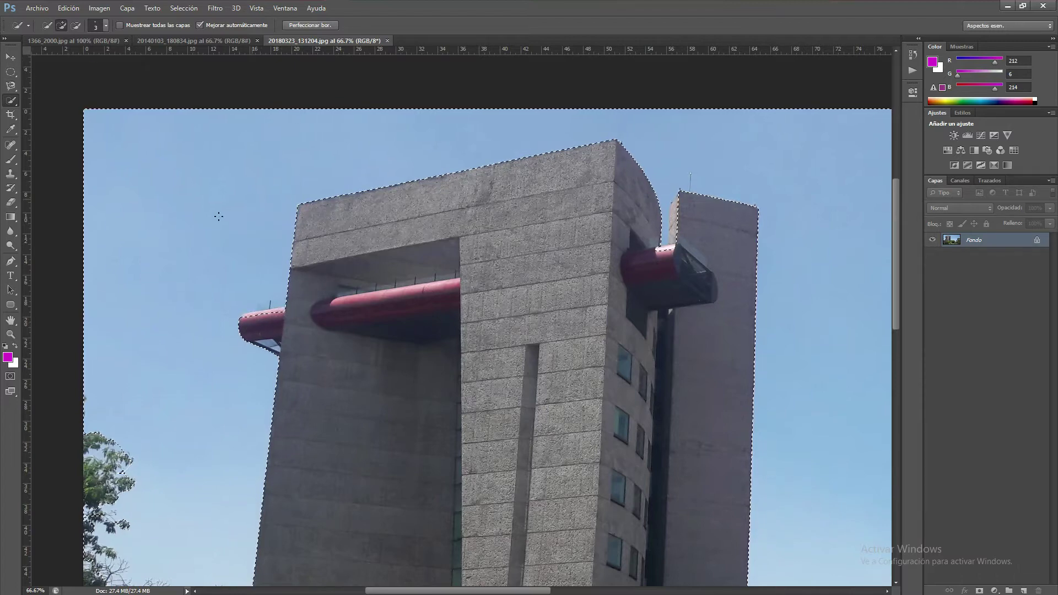
pyautogui.hotkey('ctrl', 'd')
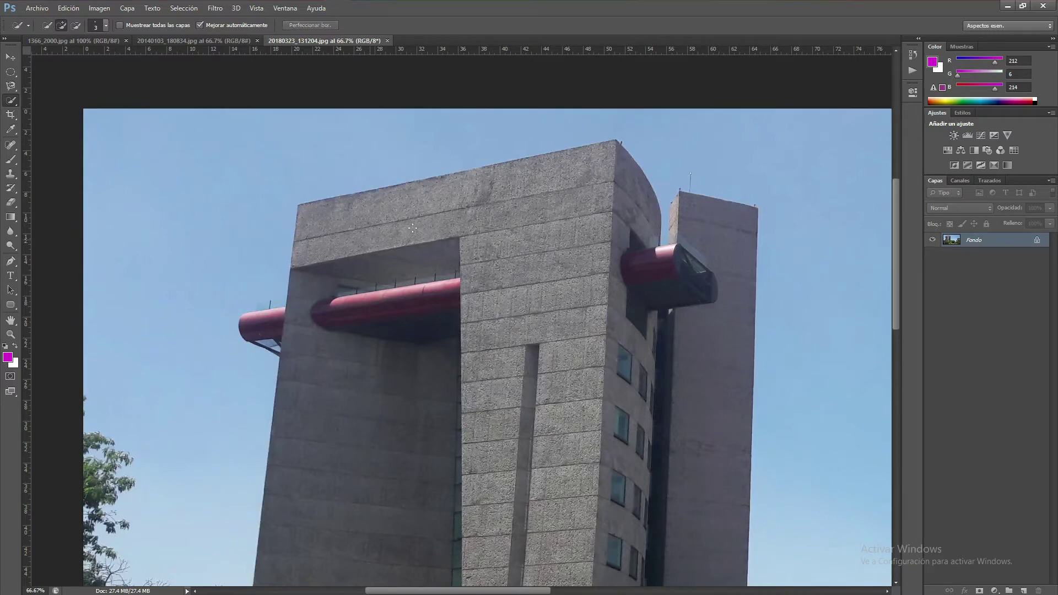
pyautogui.keyDown('alt'); pyautogui.click(478, 249); pyautogui.keyUp('alt')
pyautogui.keyDown('alt'); pyautogui.click(483, 252); pyautogui.keyUp('alt')
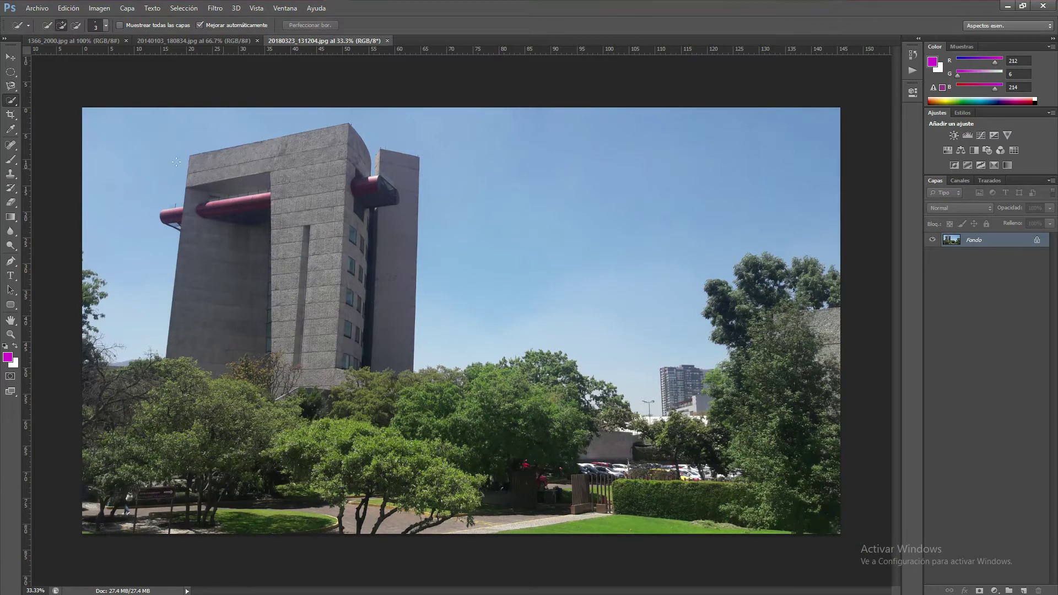
# Switch to the Magic Wand tool and sample the bright lawn and its far end with a tolerance of 25
pyautogui.click(14, 102)
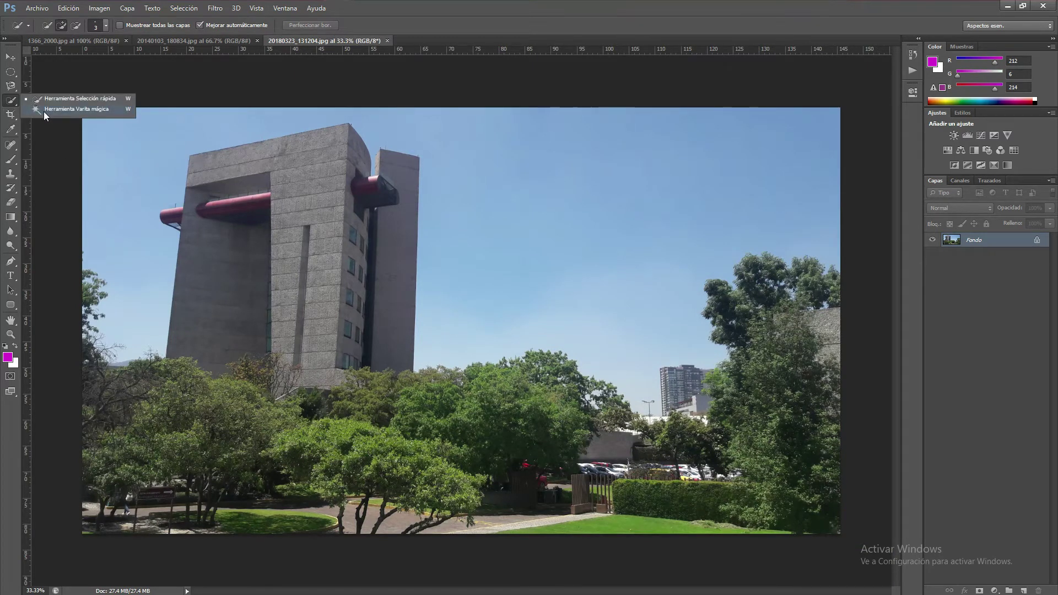
pyautogui.click(44, 110)
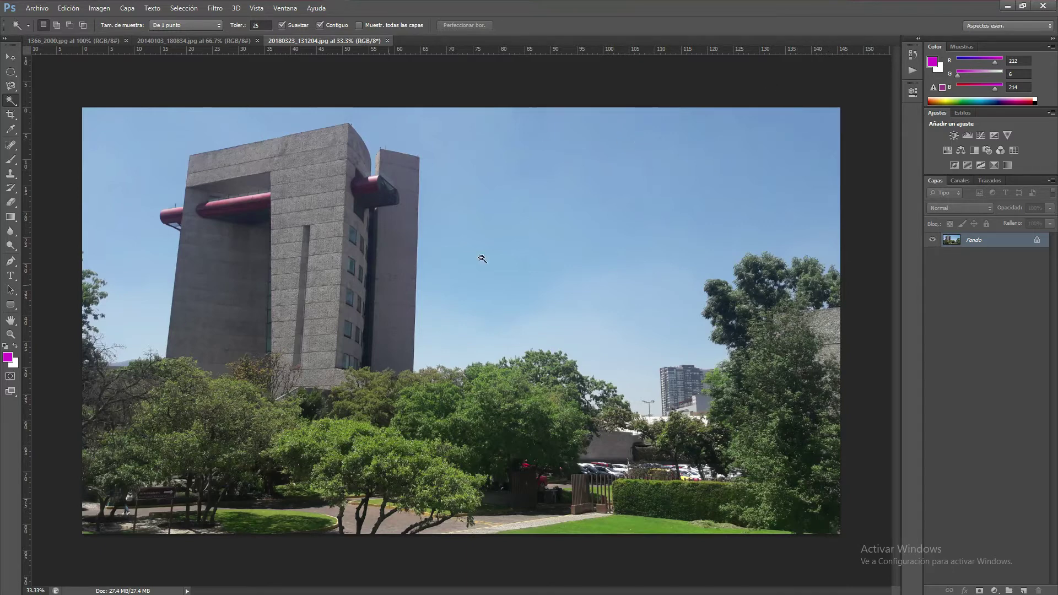
pyautogui.click(623, 527)
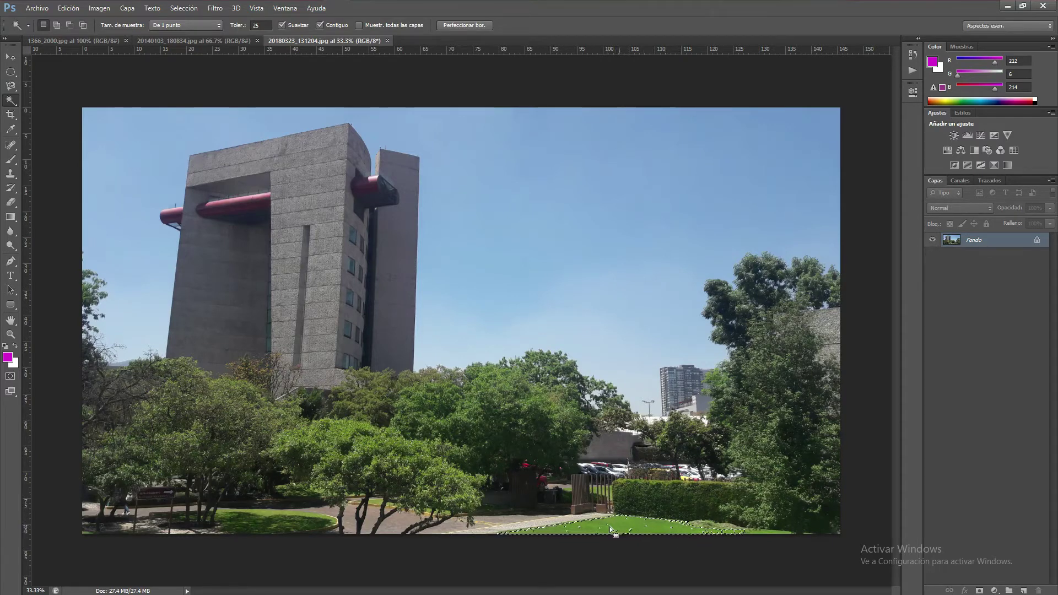
pyautogui.click(773, 533)
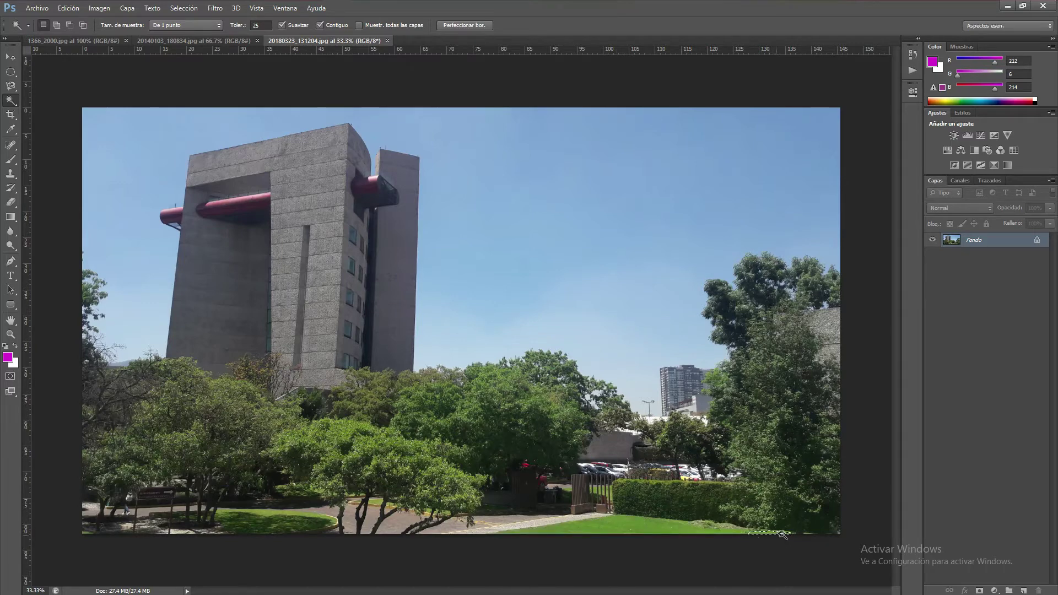
# Sample the pale path edge beside the lawn and the gate area with the Magic Wand
pyautogui.click(540, 524)
pyautogui.click(514, 521)
pyautogui.click(457, 528)
pyautogui.click(539, 524)
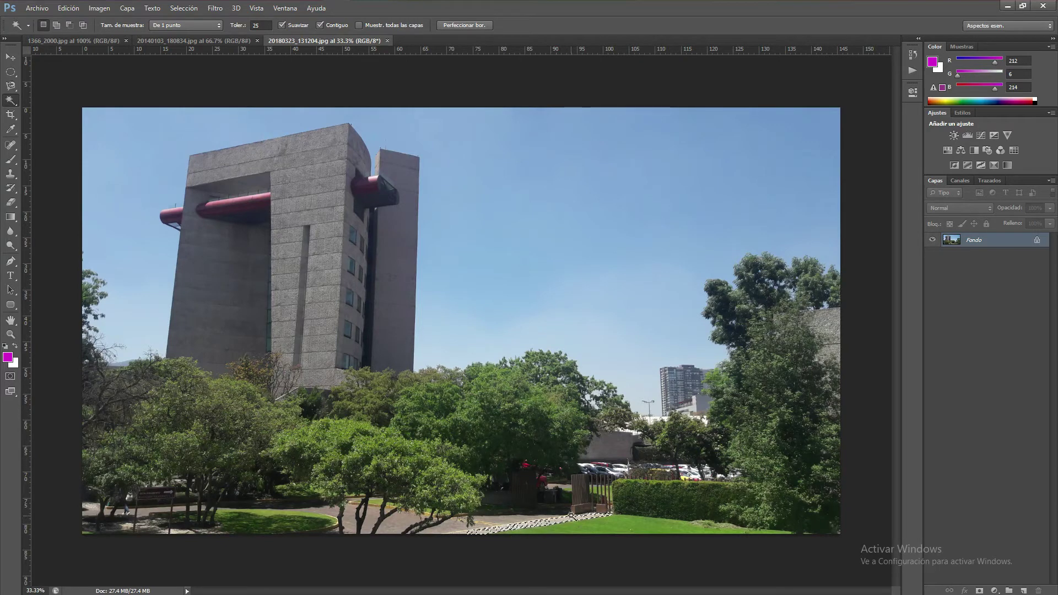
pyautogui.click(602, 510)
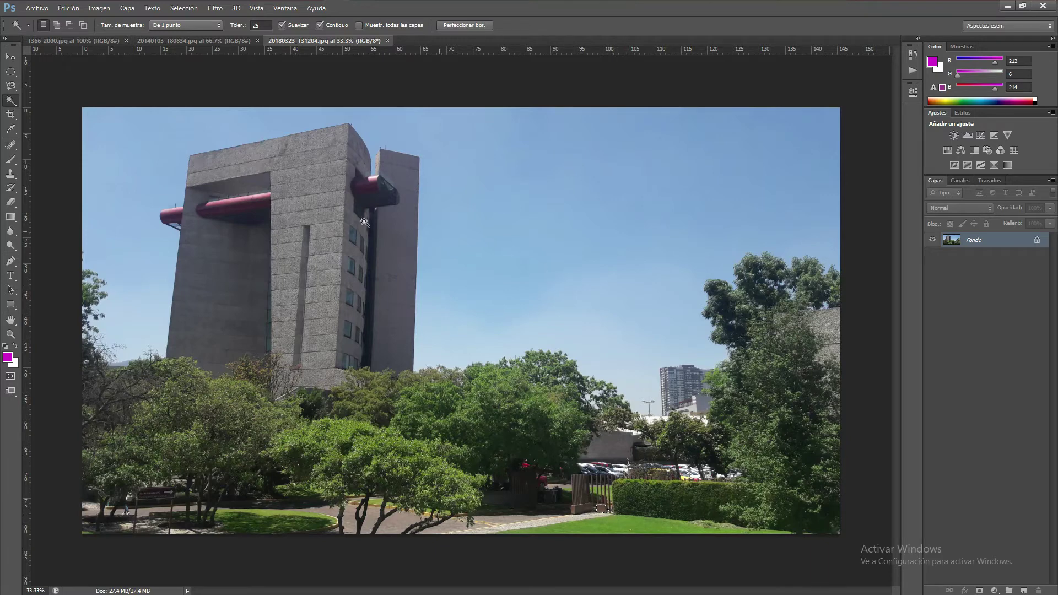
# Select similar blue tones from the upper-right corner of the sky with the Magic Wand at tolerance 25
pyautogui.click(261, 25)
pyautogui.click(827, 120)
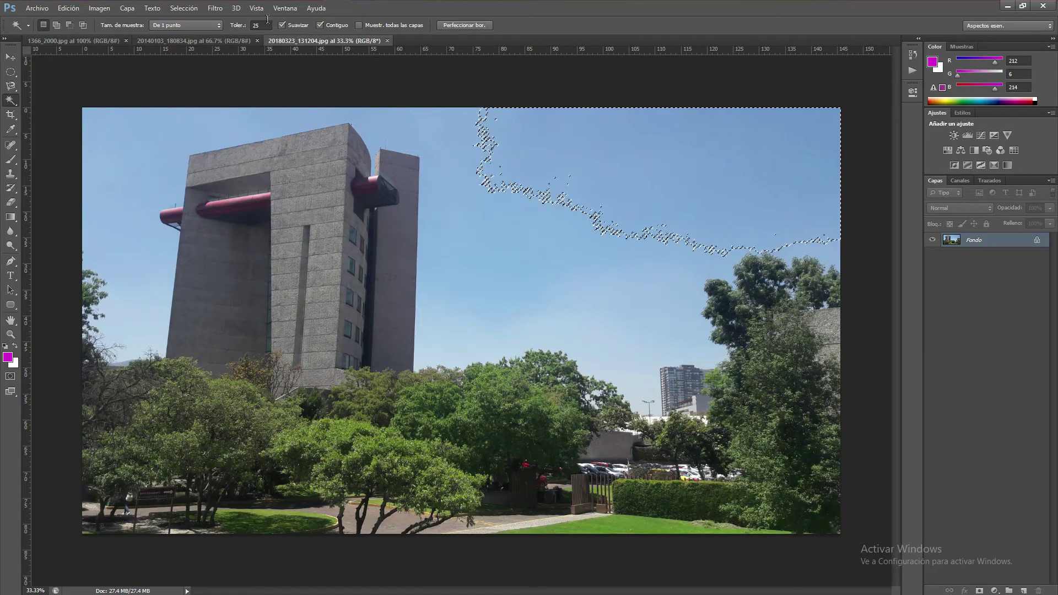
# Set the Magic Wand tolerance to 5 and deselect the sky area
pyautogui.click(241, 28)
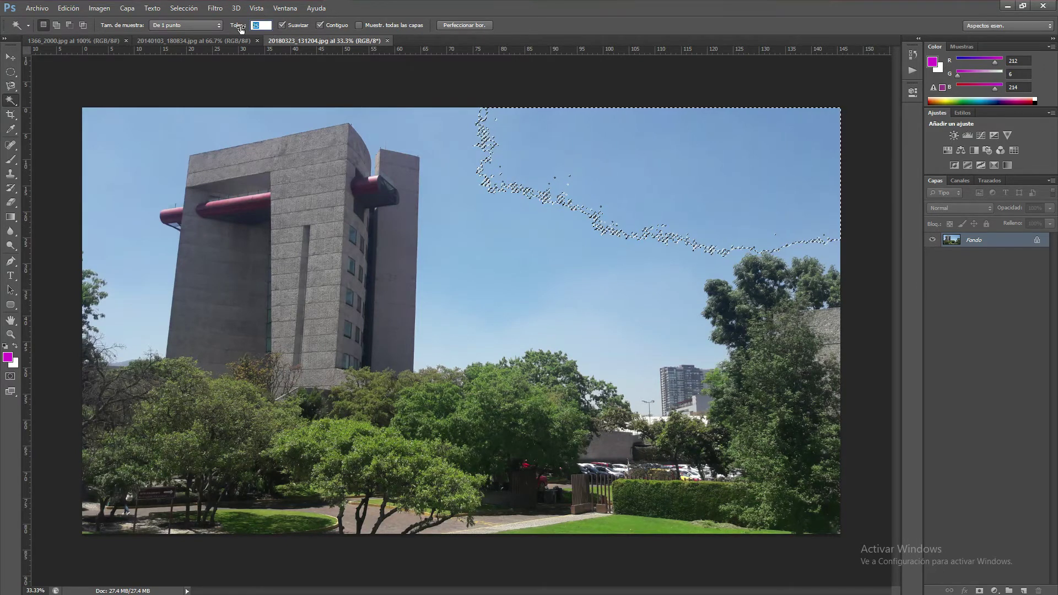
pyautogui.write('5')
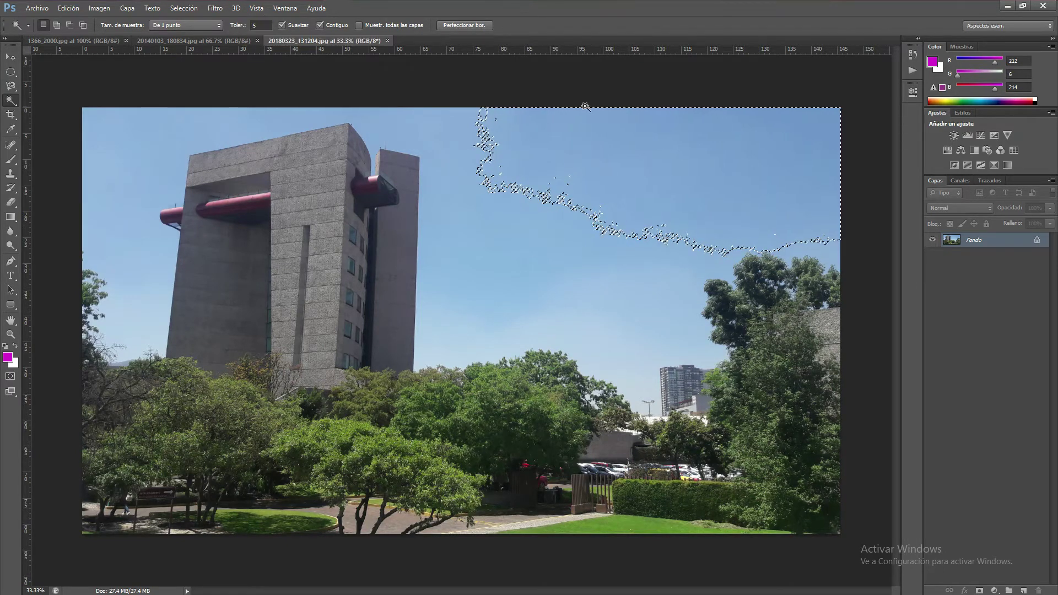
pyautogui.hotkey('ctrl', 'd')
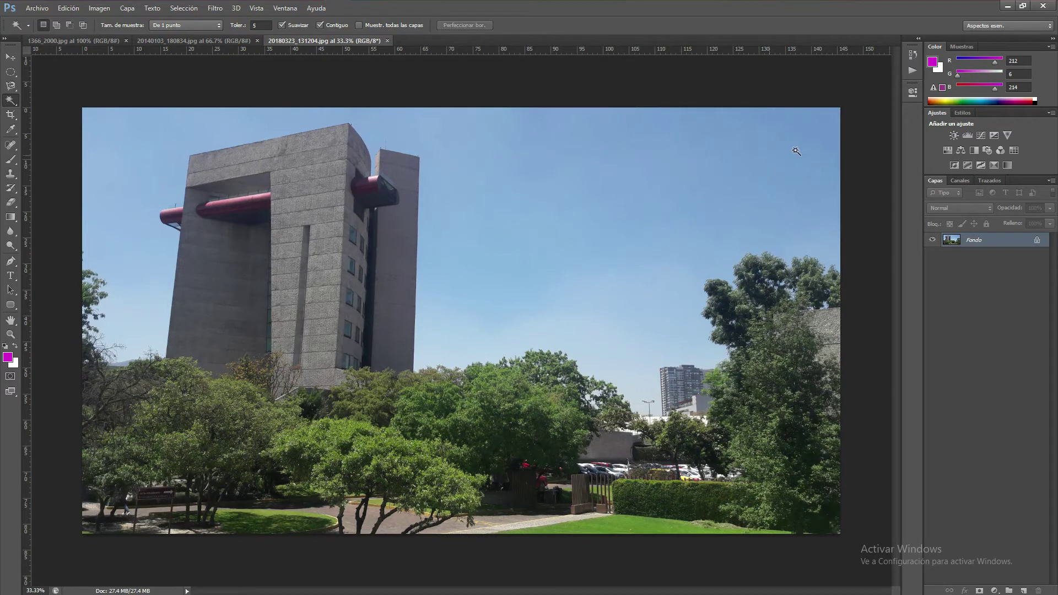
# Sample the sky's upper-right corner several times with the Magic Wand at tolerance 5, and clear the selection
pyautogui.click(831, 120)
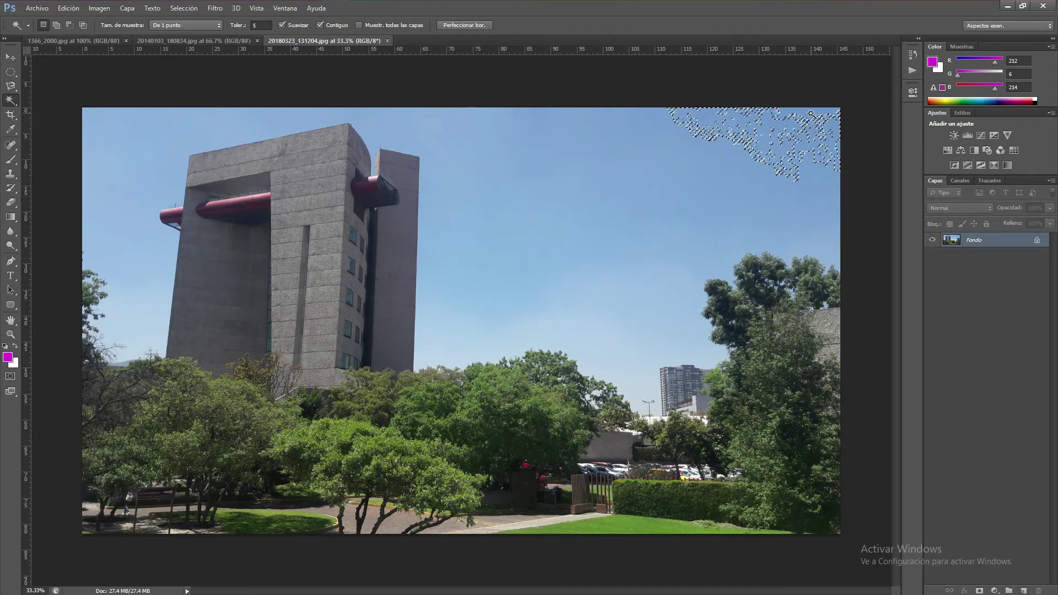
pyautogui.click(827, 143)
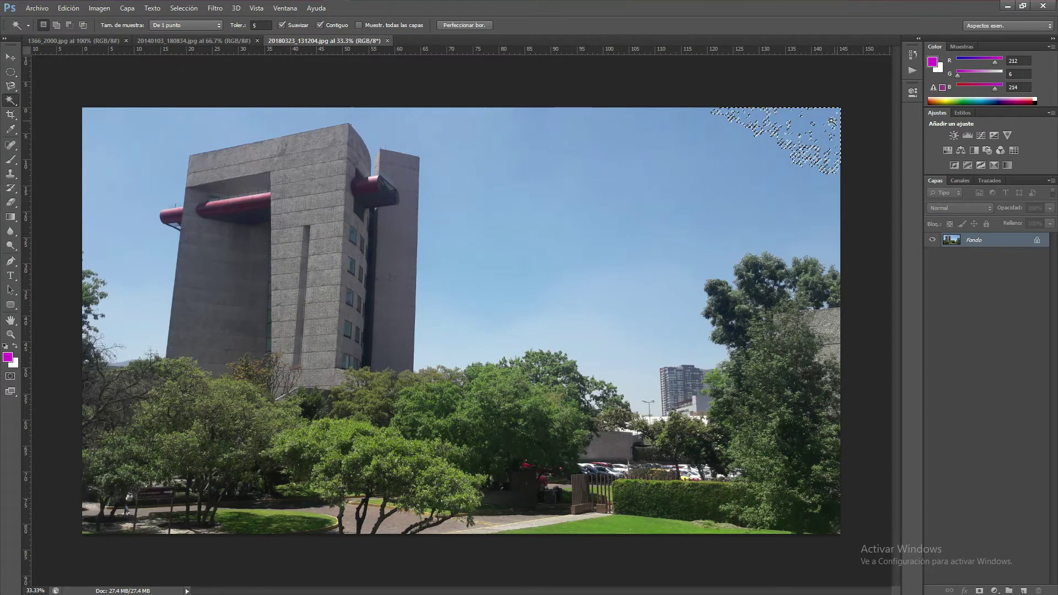
pyautogui.click(827, 142)
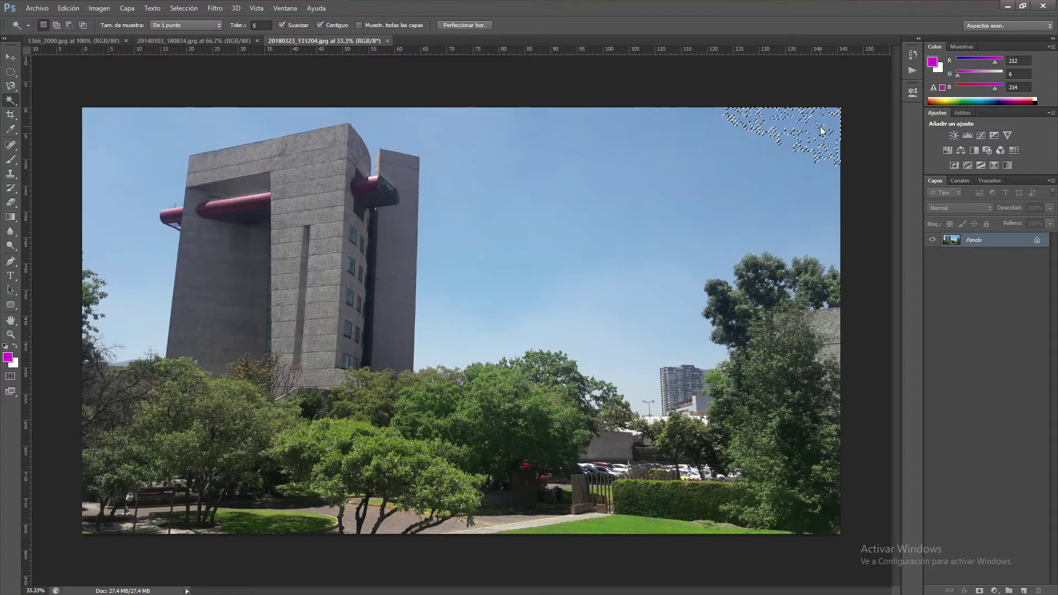
pyautogui.click(827, 142)
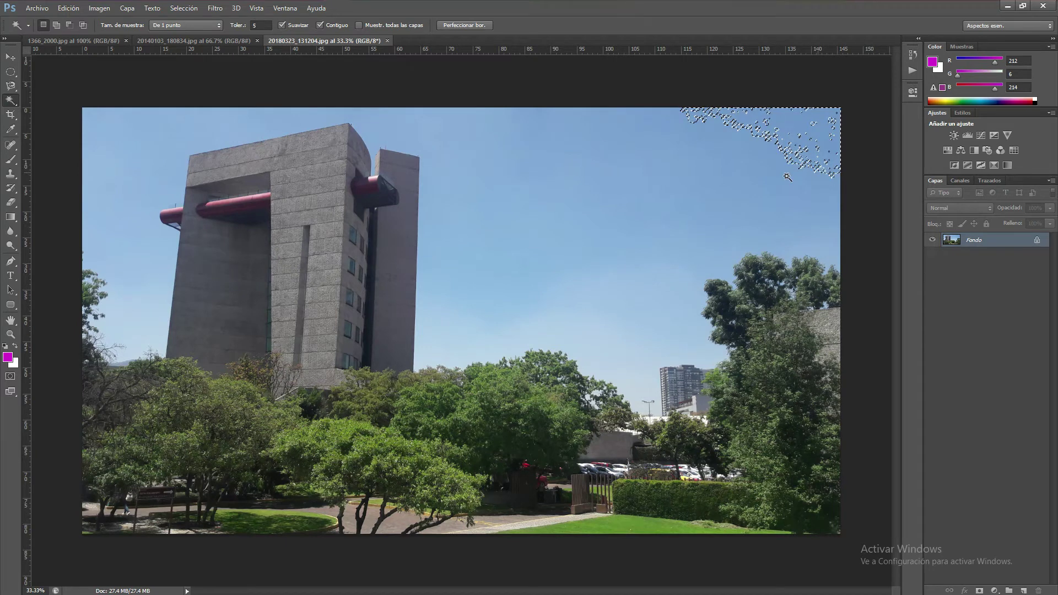
pyautogui.hotkey('ctrl', 'd')
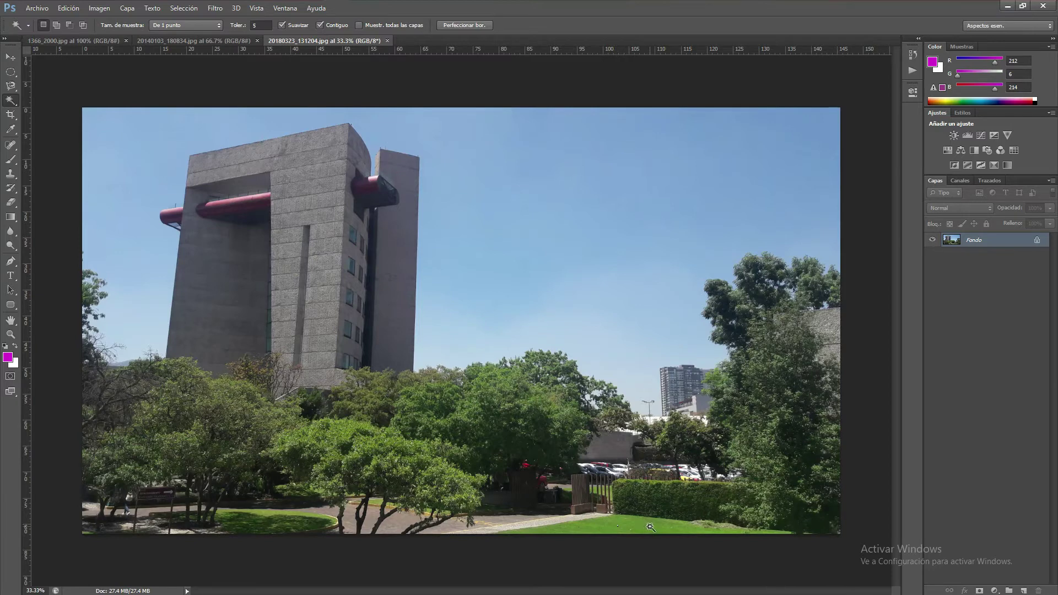
# Sample the bright green lawn with the Magic Wand at tolerance 5
pyautogui.click(618, 523)
pyautogui.scroll(1, 125, 506)
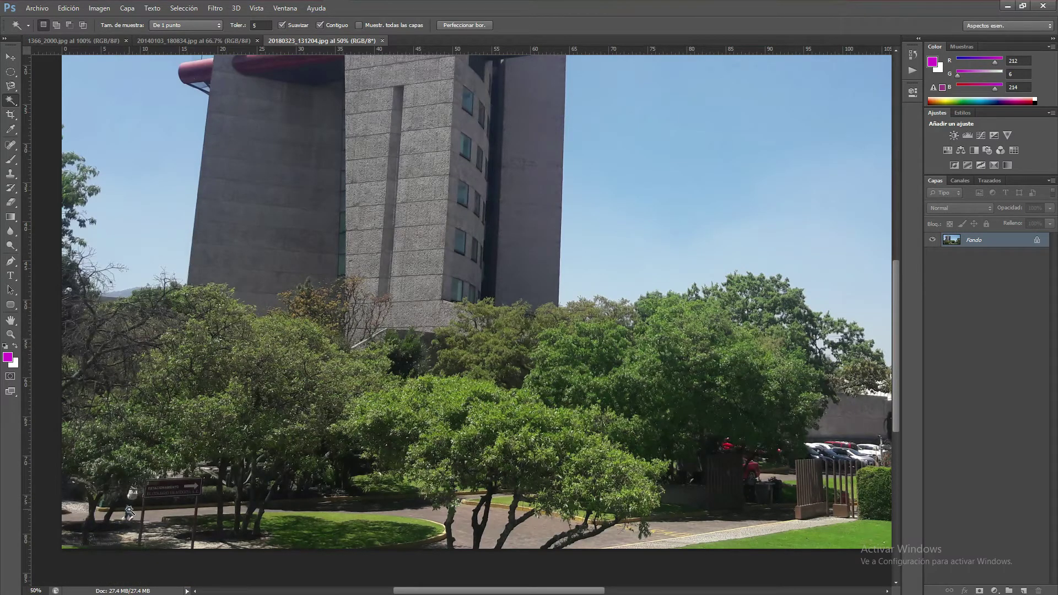
pyautogui.scroll(-1, 326, 386)
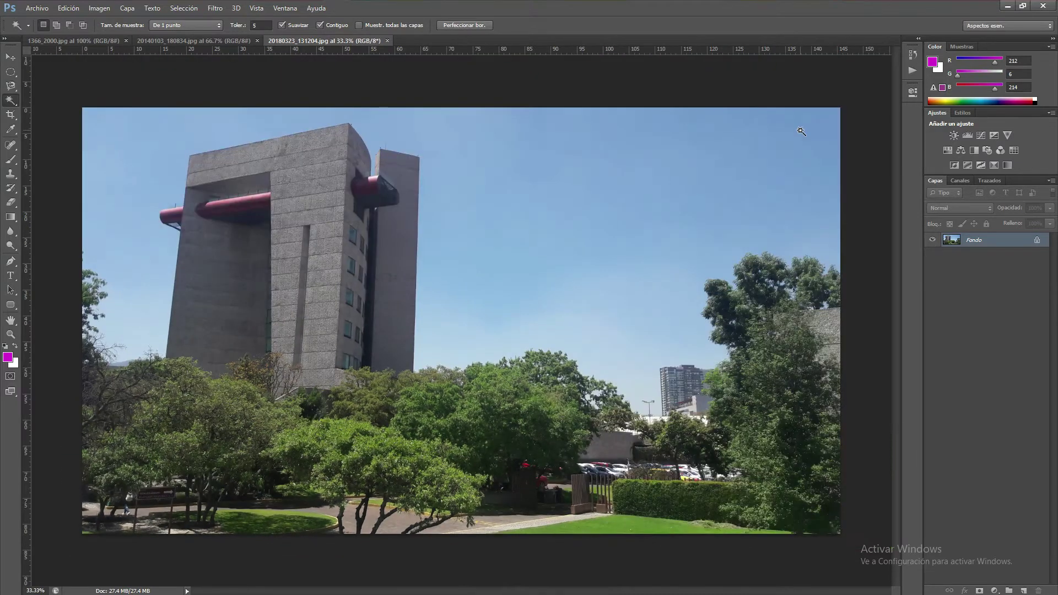
# Sample the sky's upper-right corner with the Magic Wand, turn off Contiguous, and sample the same corner again
pyautogui.click(801, 131)
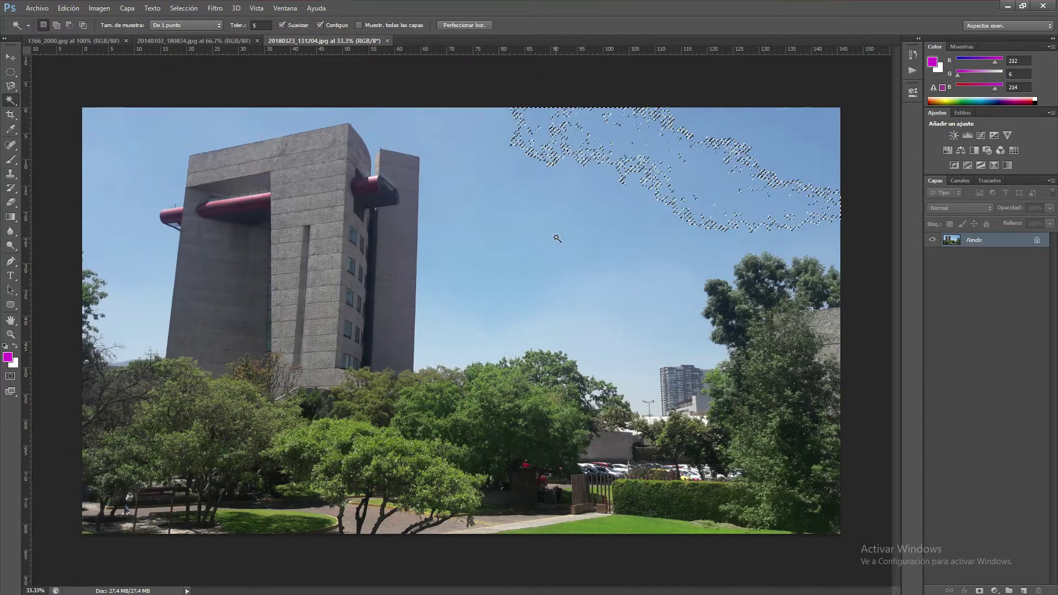
pyautogui.click(320, 25)
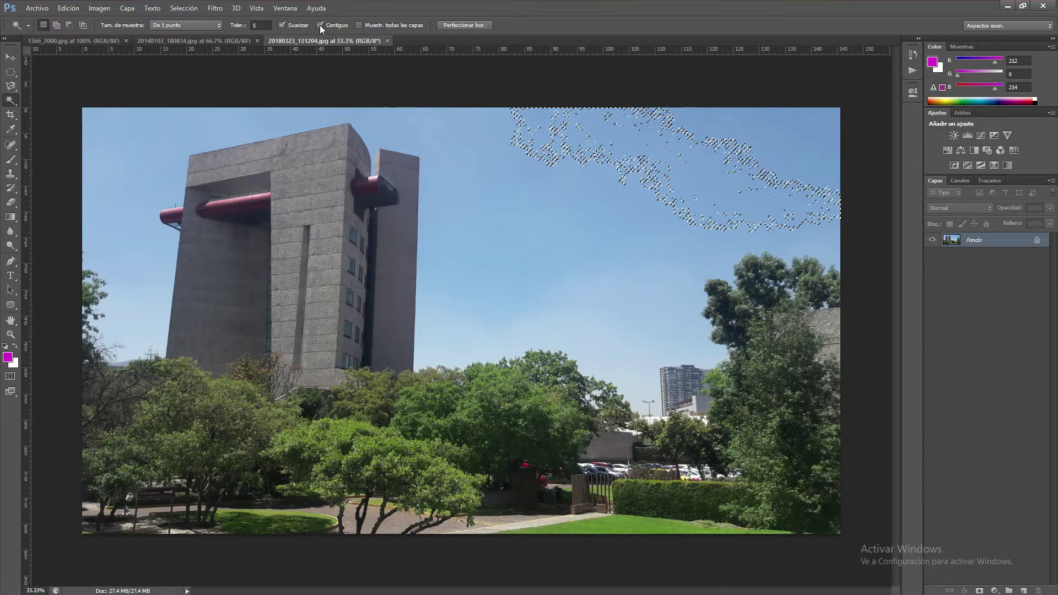
pyautogui.click(792, 122)
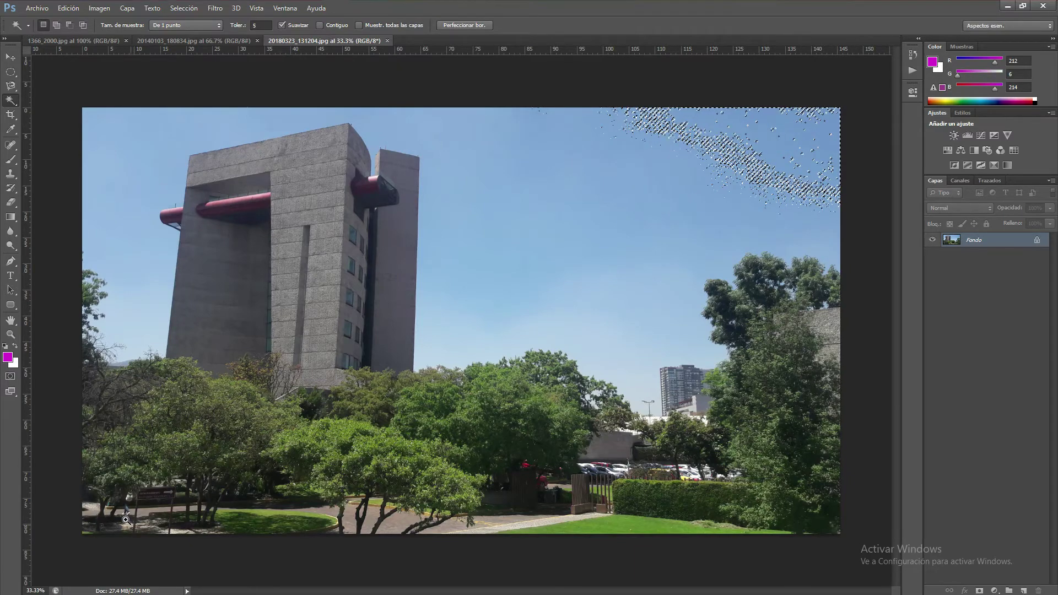
pyautogui.keyDown('ctrl'); pyautogui.click(125, 520); pyautogui.keyUp('ctrl')
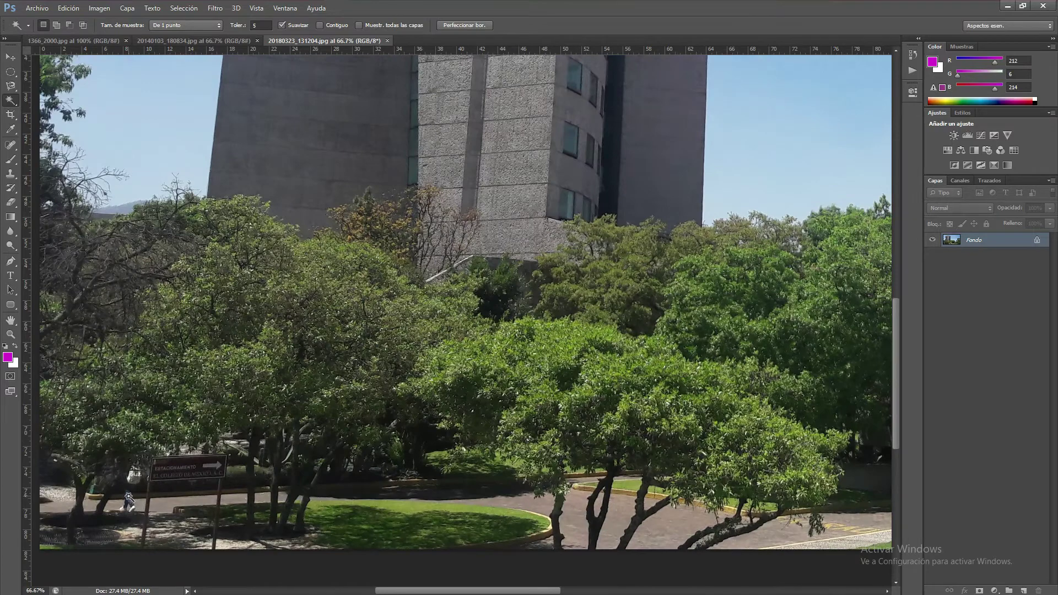
pyautogui.keyDown('ctrl'); pyautogui.keyDown('alt'); pyautogui.click(385, 321); pyautogui.keyUp('alt'); pyautogui.keyUp('ctrl')
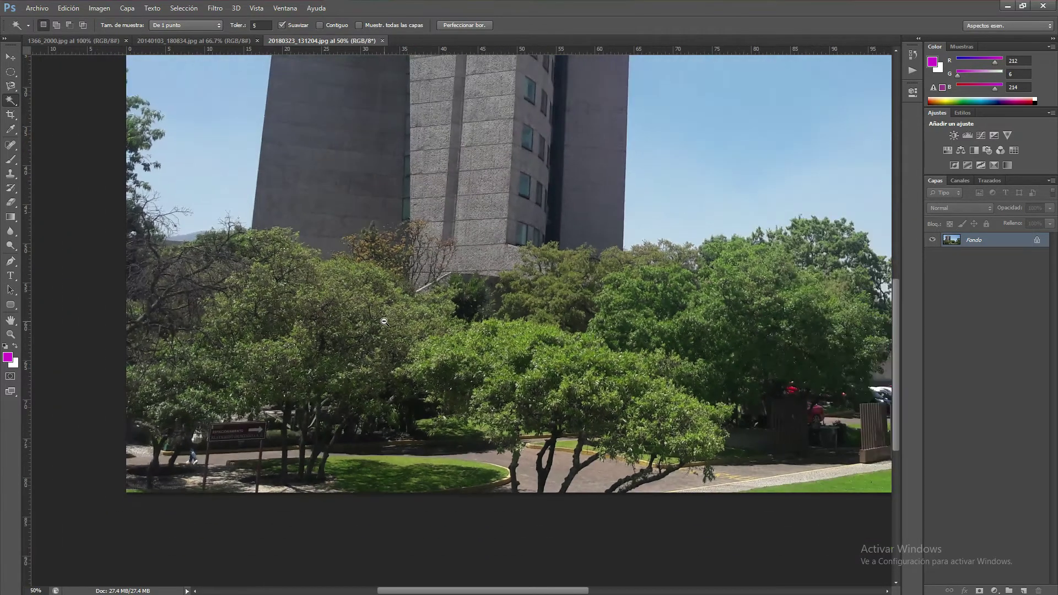
pyautogui.keyDown('ctrl'); pyautogui.keyDown('alt'); pyautogui.click(382, 315); pyautogui.keyUp('alt'); pyautogui.keyUp('ctrl')
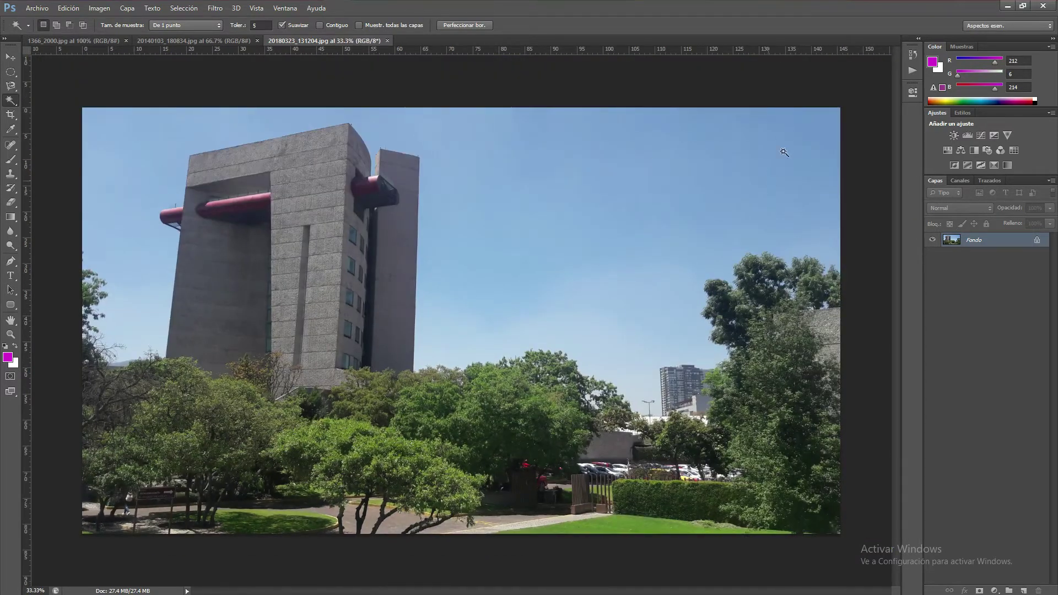
# Sample the upper-right, central and upper-left parts of the sky with the Magic Wand, keeping Contiguous off
pyautogui.click(794, 133)
pyautogui.click(644, 198)
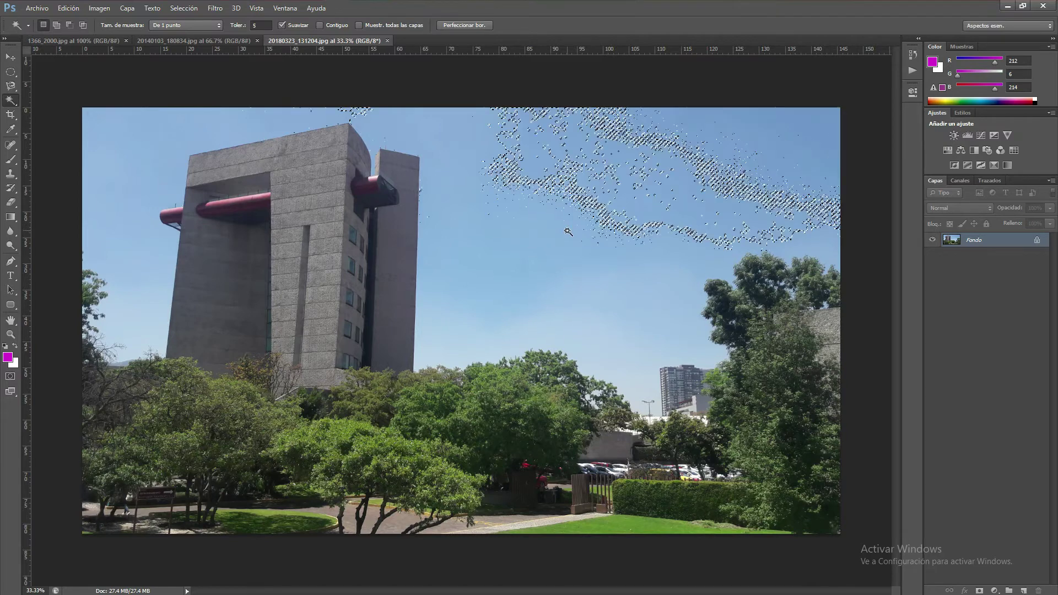
pyautogui.click(139, 134)
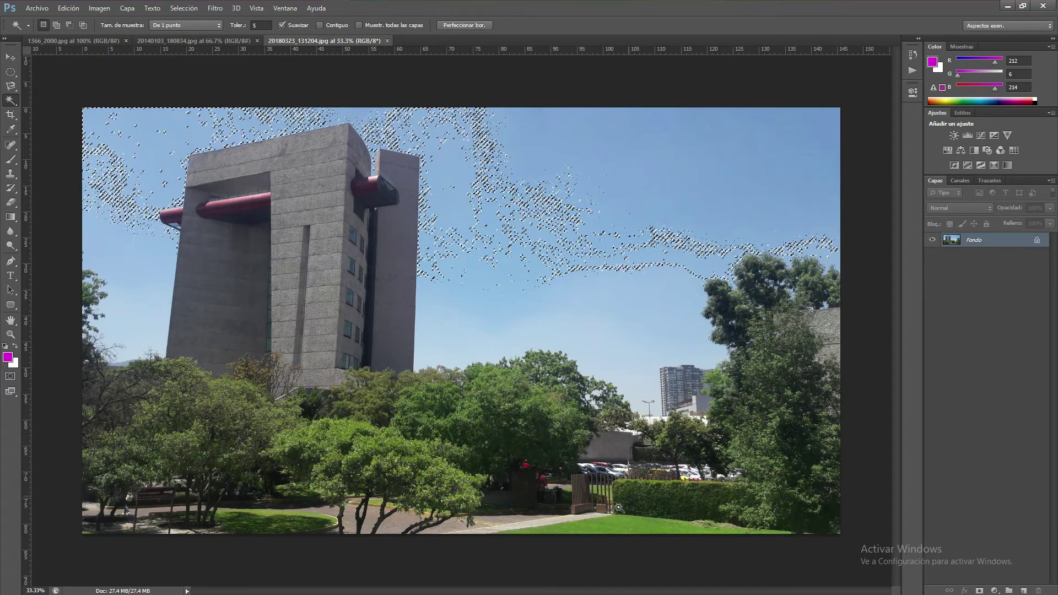
# Sample several green tones of the lawn and vegetation with the non-contiguous Magic Wand
pyautogui.click(602, 528)
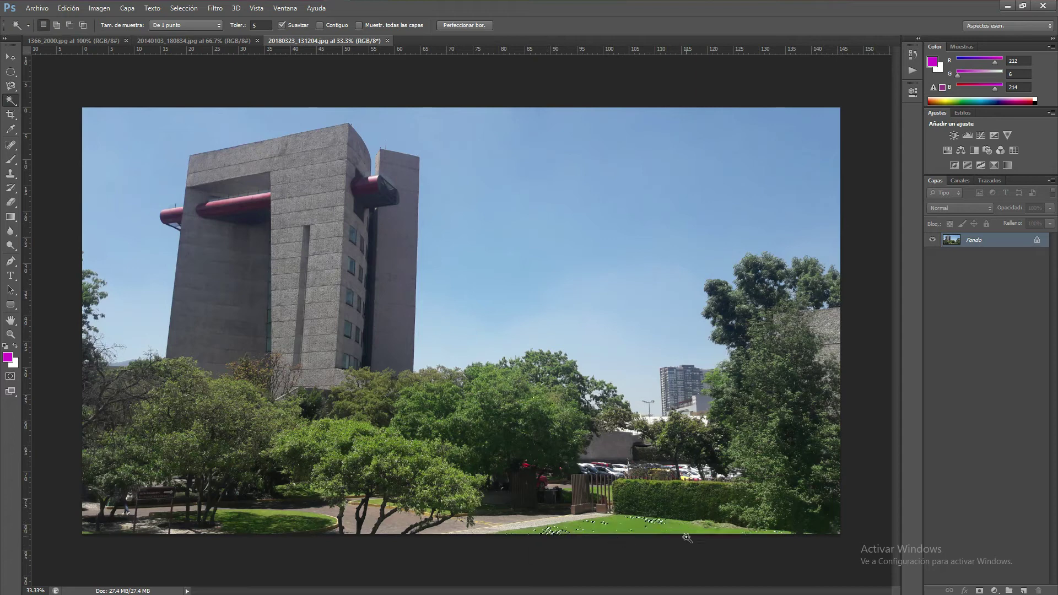
pyautogui.click(717, 533)
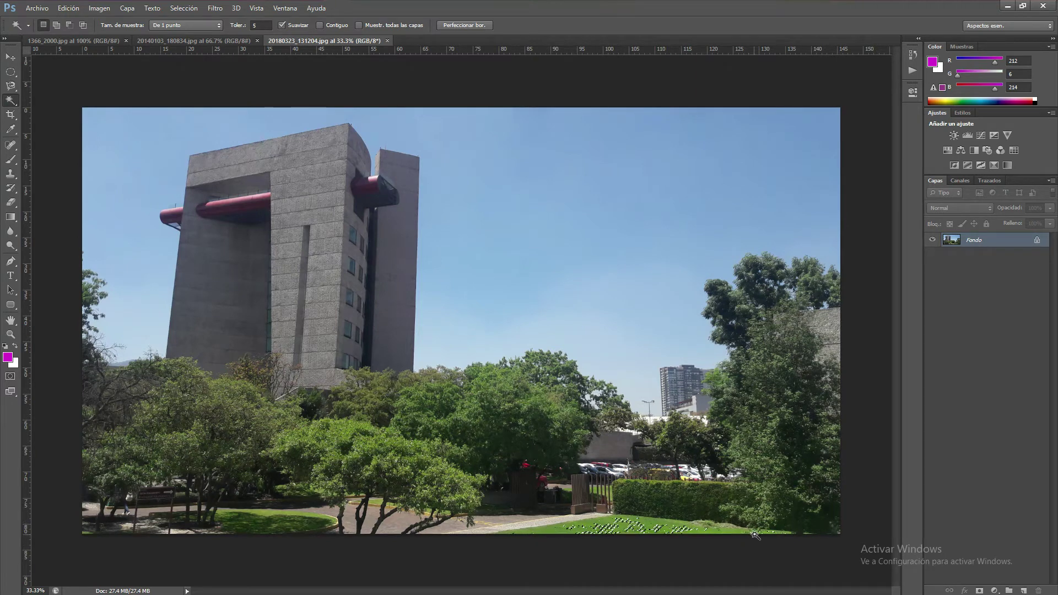
pyautogui.click(738, 531)
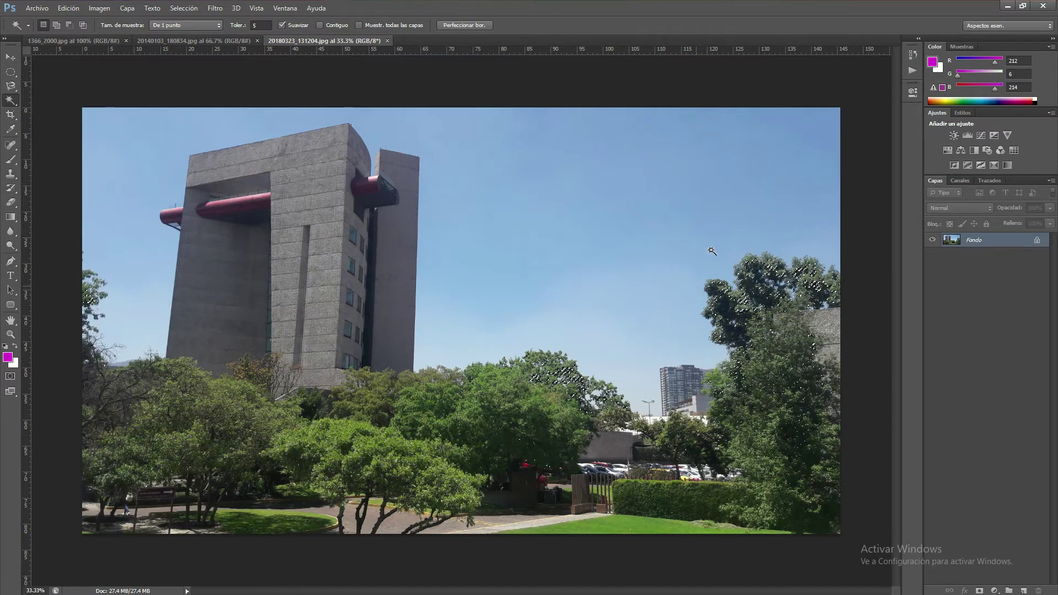
# Turn Contiguous back on for the Magic Wand and clear the current selection
pyautogui.click(259, 24)
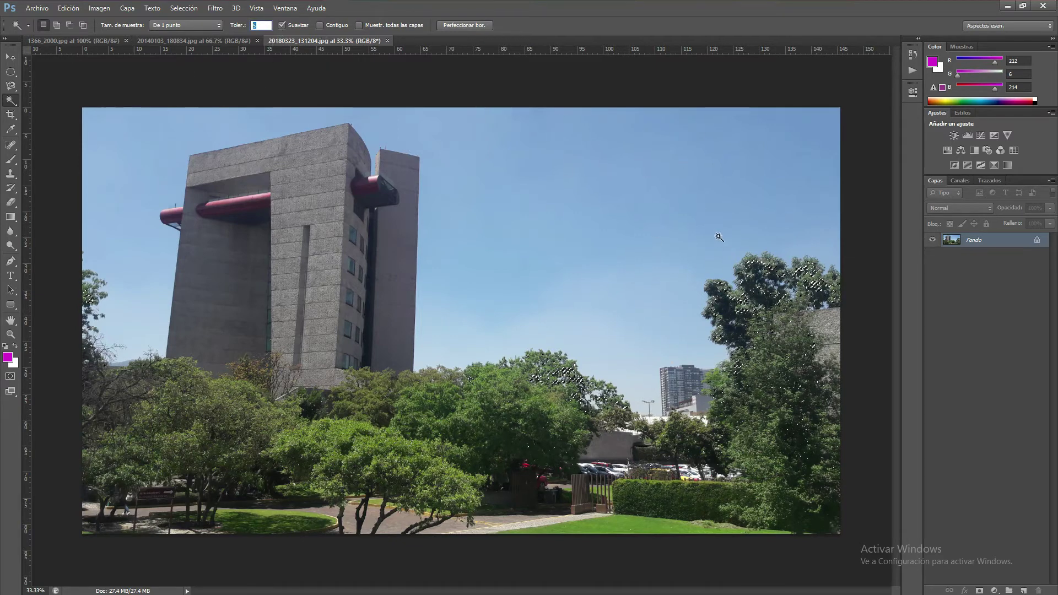
pyautogui.click(320, 25)
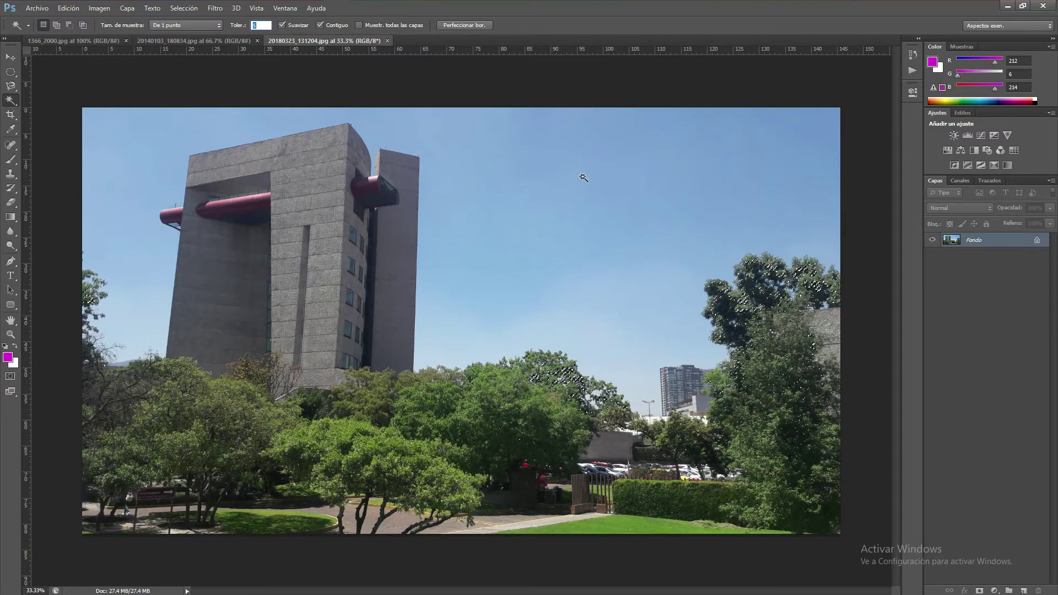
pyautogui.hotkey('ctrl', 'd')
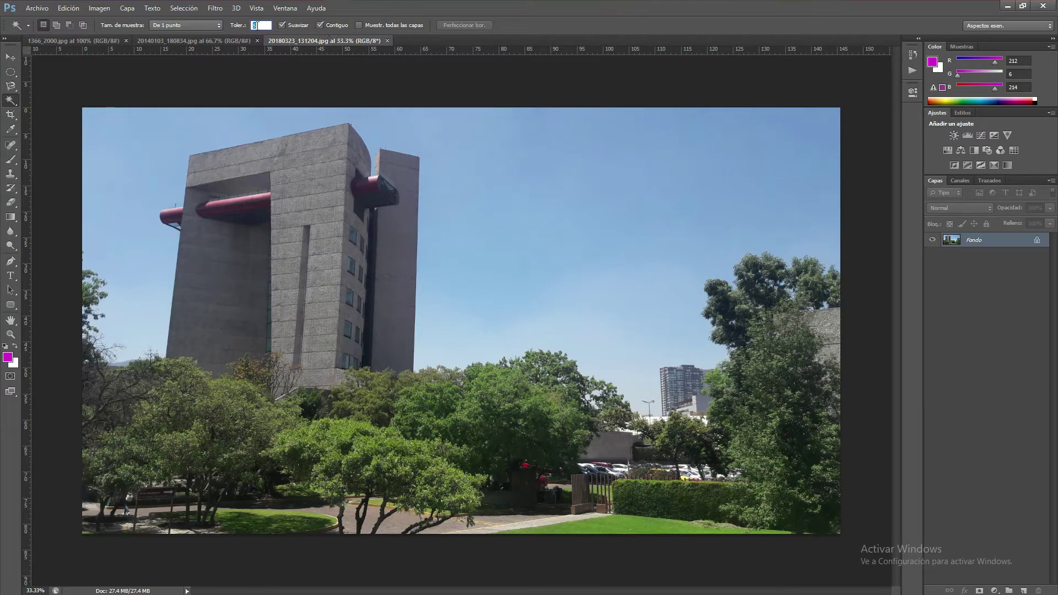
# Set the Magic Wand tolerance to 35 and select the sky from its upper-right corner
pyautogui.moveTo(266, 25); pyautogui.dragTo(237, 20)
pyautogui.write('35')
pyautogui.click(774, 126)
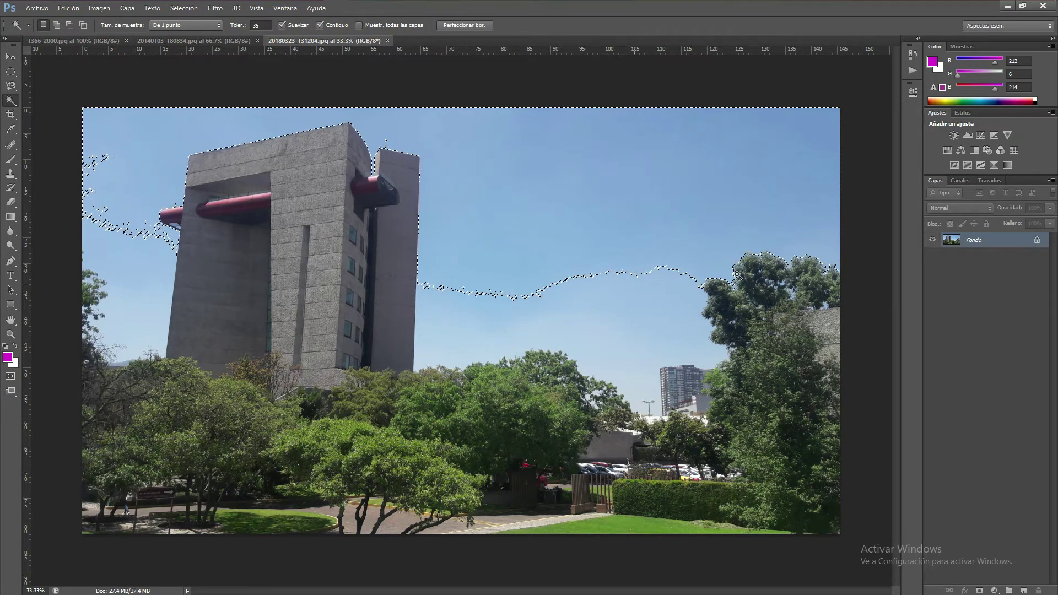
# Switch the Magic Wand to add to the selection and add the lower sky beside the building and near the distant tower
pyautogui.click(56, 25)
pyautogui.click(143, 253)
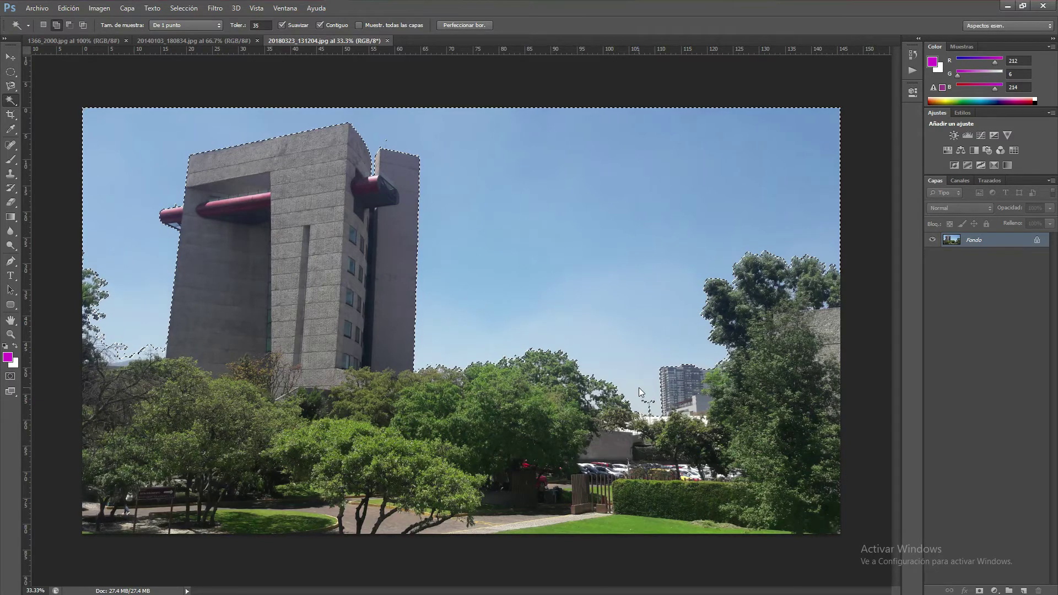
pyautogui.click(640, 389)
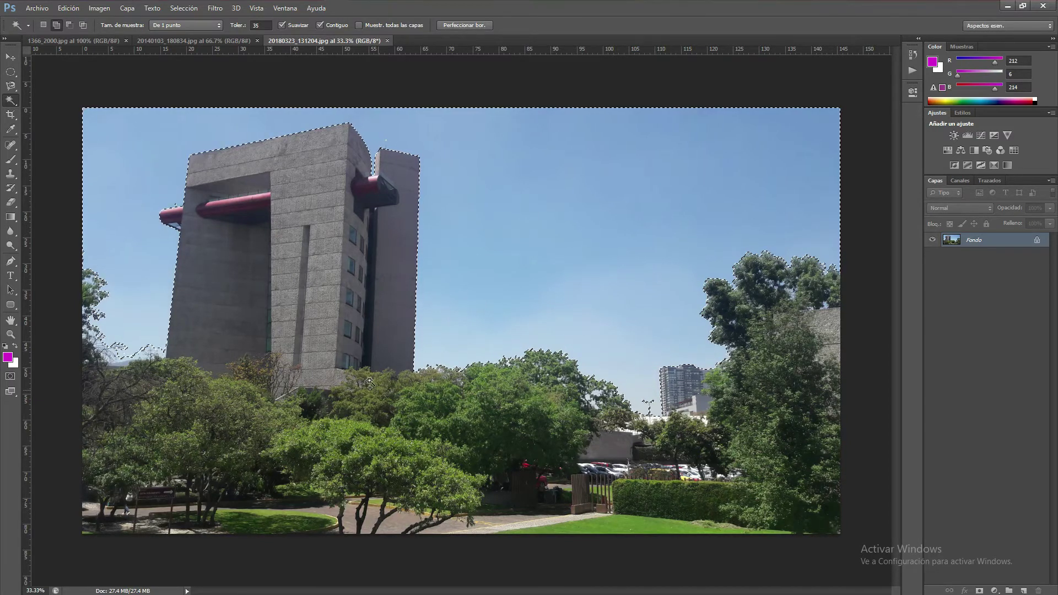
# Add the remaining strip of pale sky above the distant hill, between the bare branches and the building, to the selection
pyautogui.scroll(2, 120, 358)
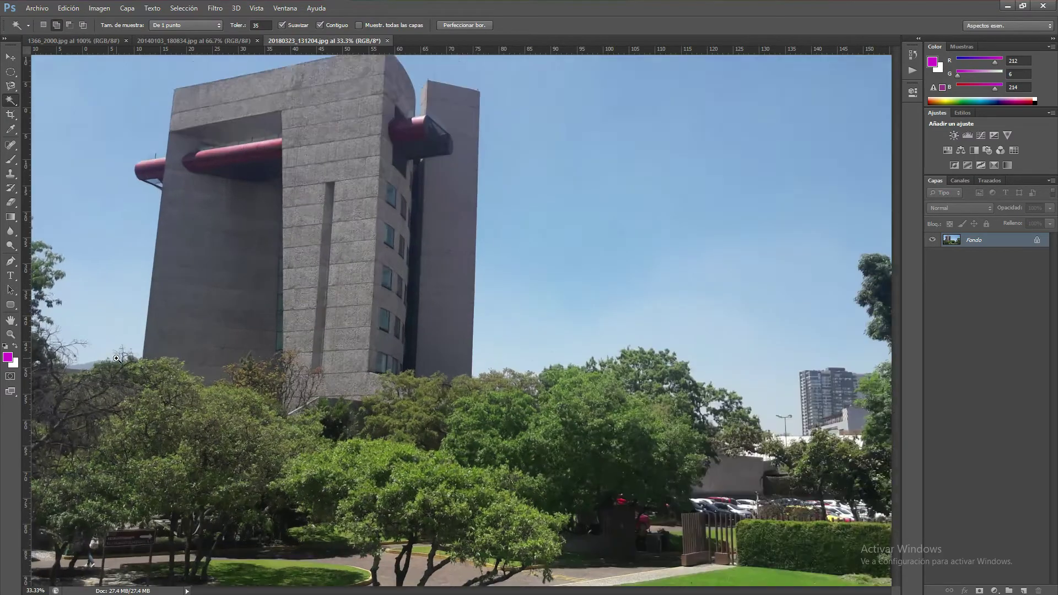
pyautogui.scroll(1, 119, 357)
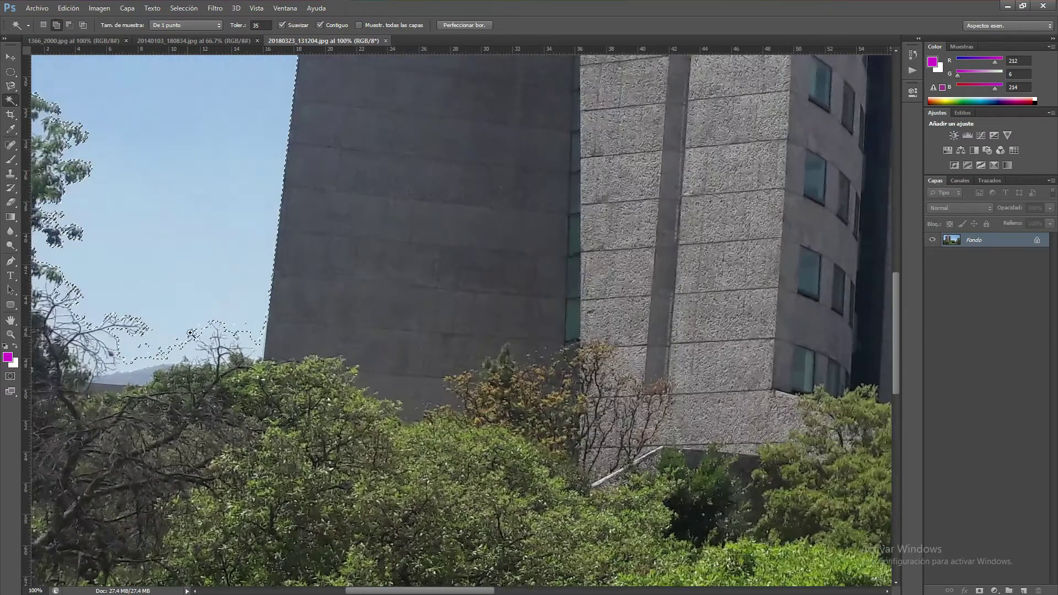
pyautogui.moveTo(289, 293); pyautogui.dragTo(338, 373)
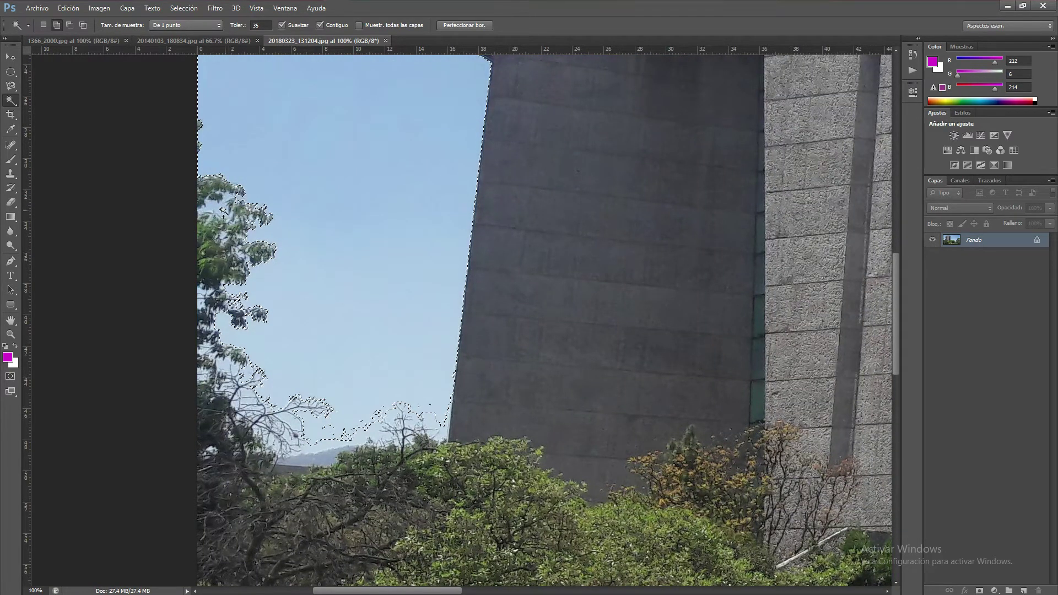
pyautogui.scroll(2, 309, 234)
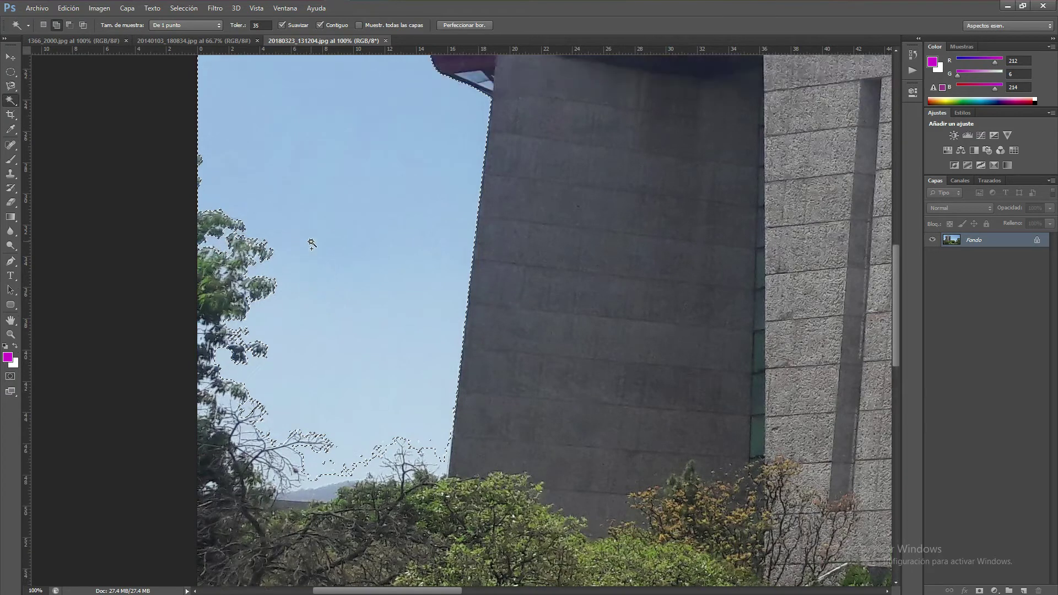
pyautogui.scroll(3, 323, 346)
pyautogui.scroll(5, 322, 346)
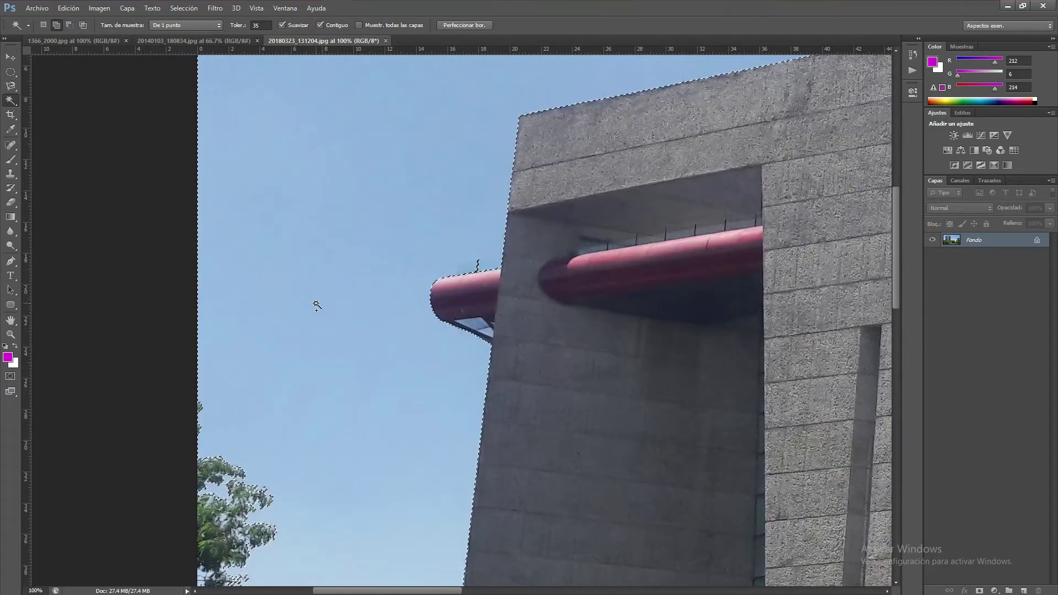
pyautogui.scroll(-2, 317, 353)
pyautogui.scroll(-6, 327, 390)
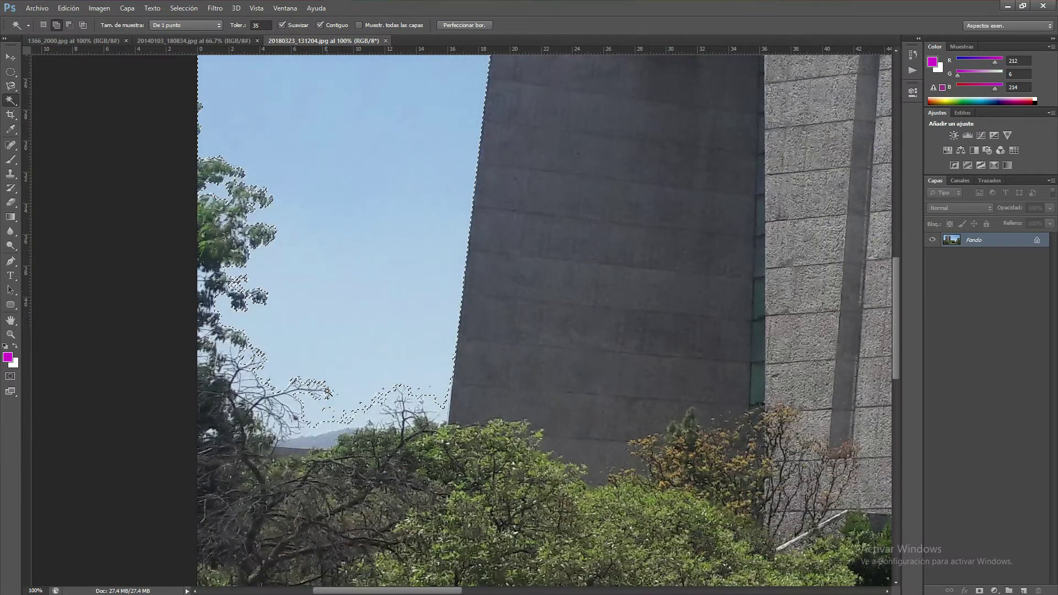
pyautogui.click(324, 431)
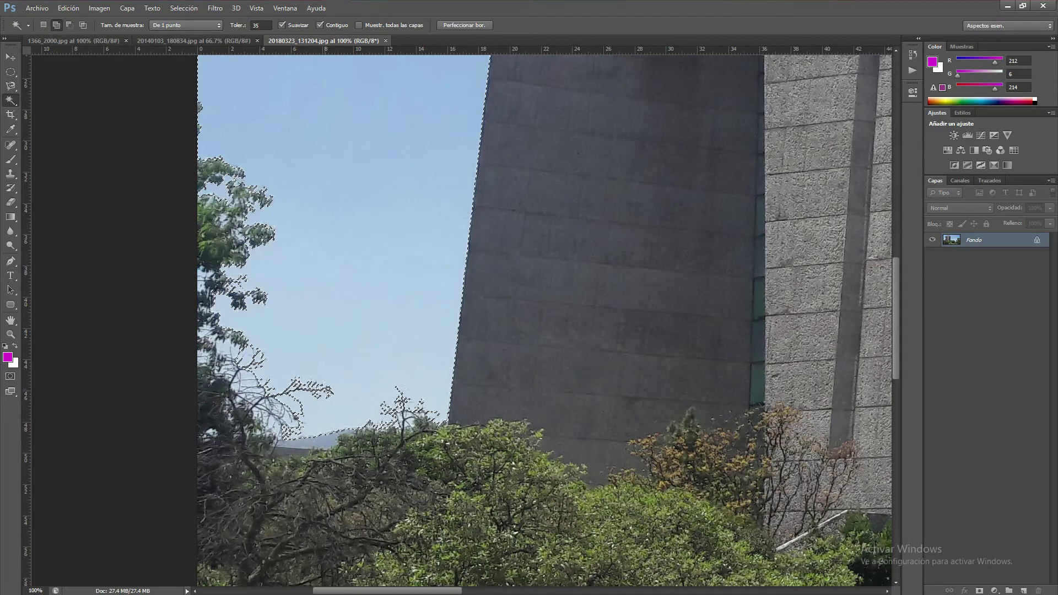
pyautogui.scroll(5, 327, 304)
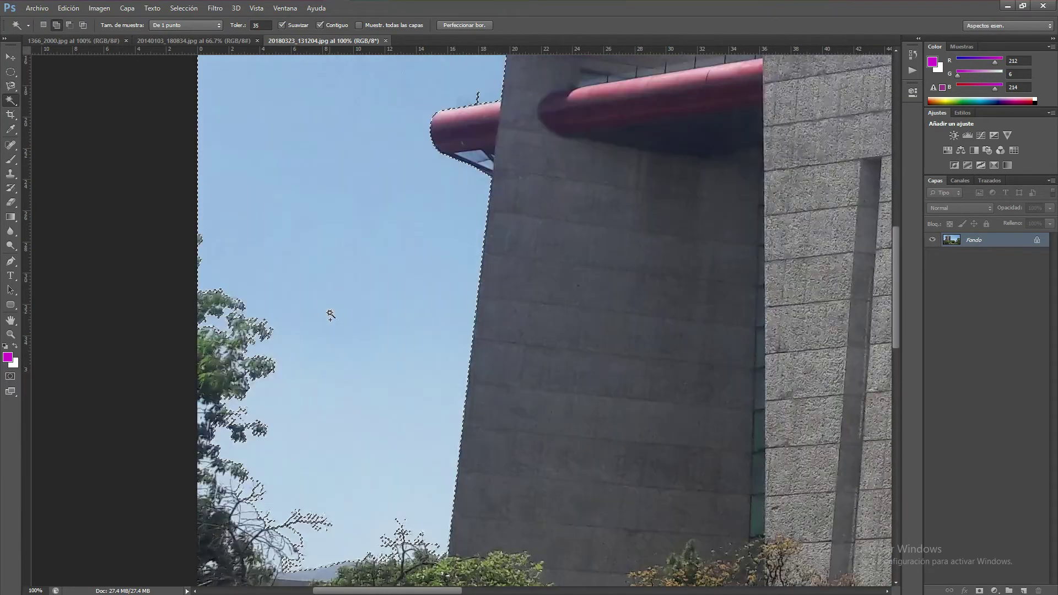
pyautogui.scroll(-5, 313, 293)
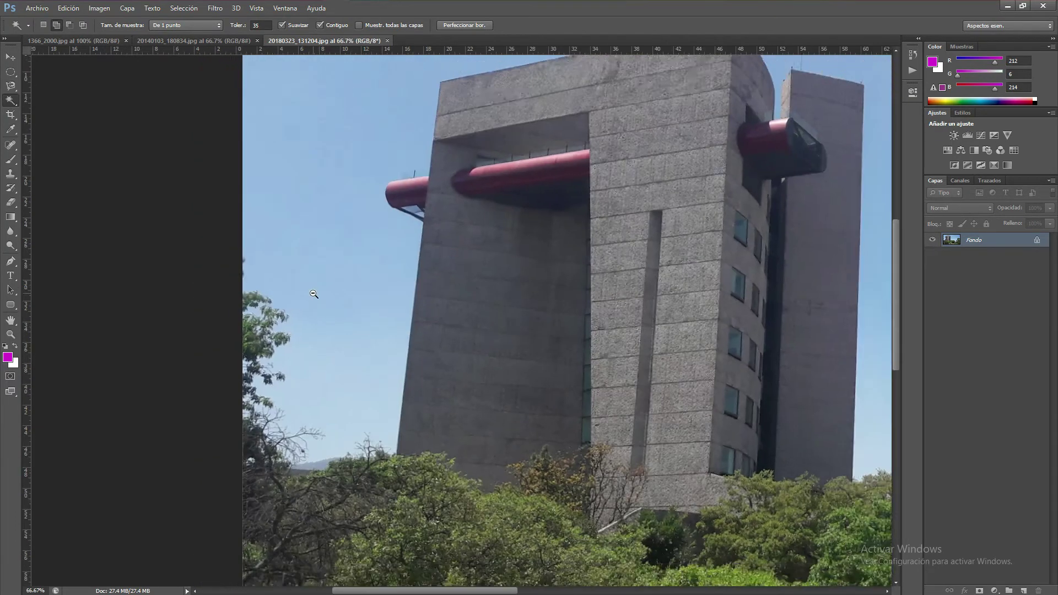
pyautogui.scroll(-1, 313, 292)
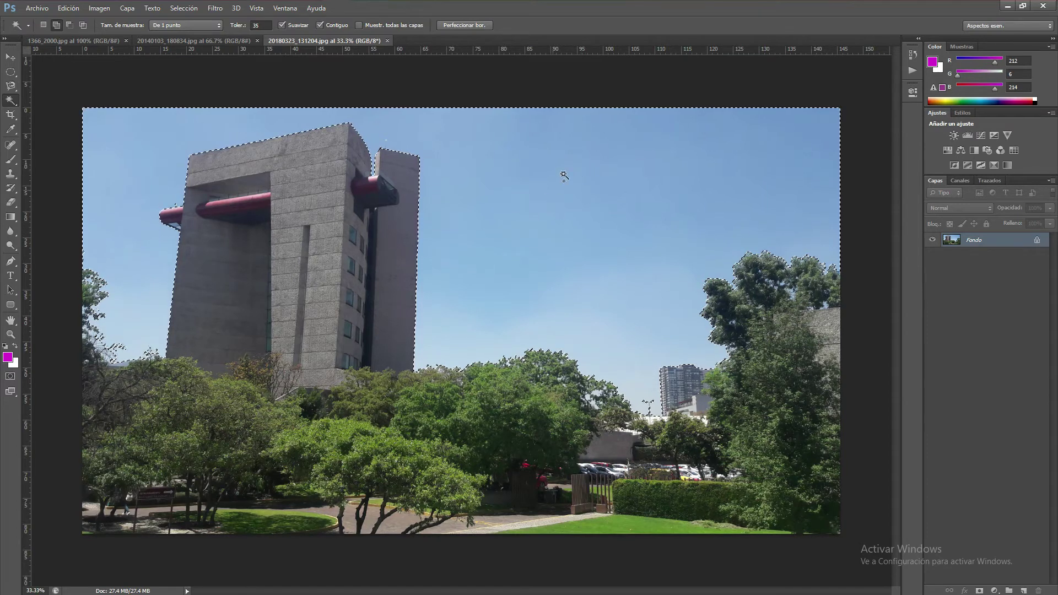
# Apply the Extrude stylize filter to the selected sky, using cubes and a random depth of 30
pyautogui.click(100, 12)
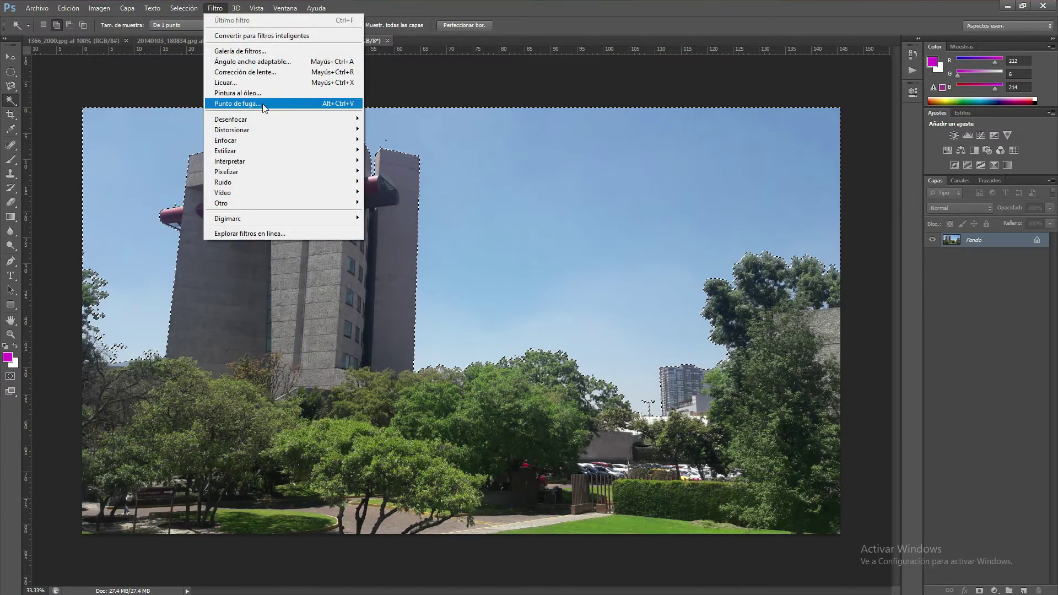
pyautogui.moveTo(301, 152)
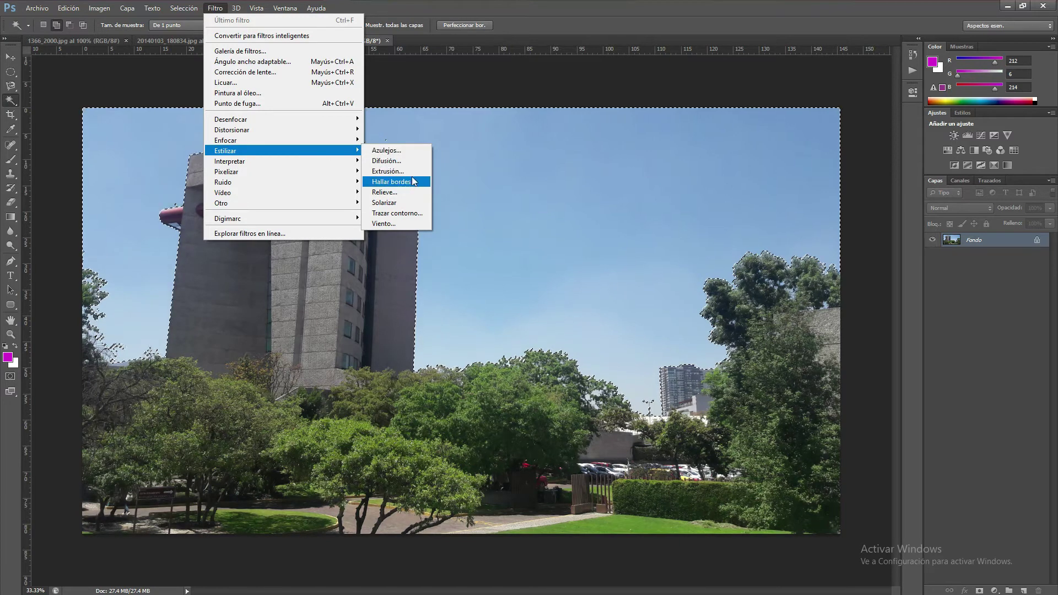
pyautogui.click(388, 171)
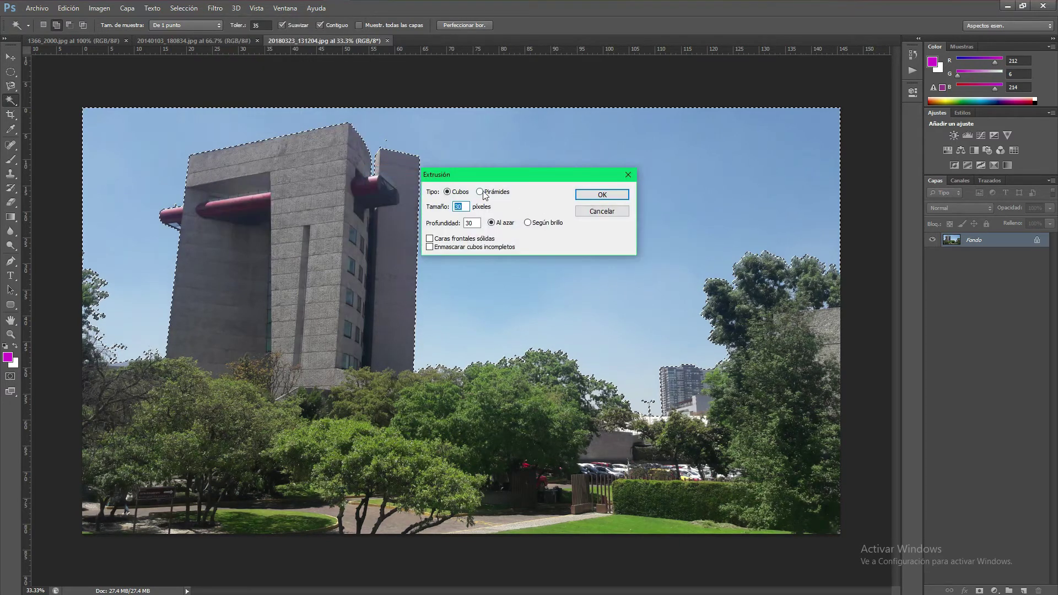
pyautogui.click(601, 195)
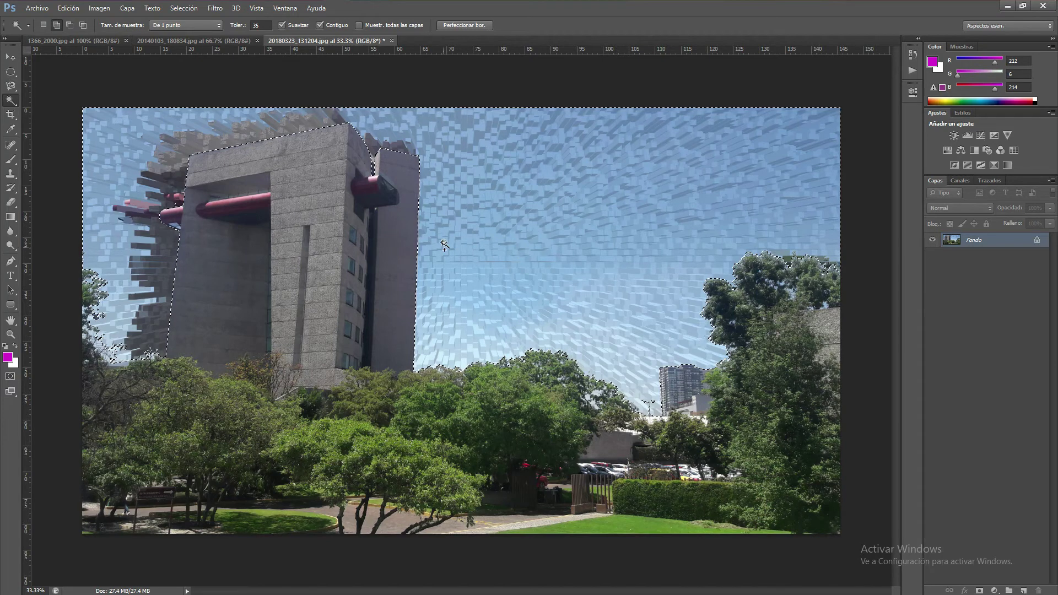
# In the image 20140103_180834.jpg, build up a Magic Wand selection of the sunset sky, including its lower band and the cloud at the edge
pyautogui.click(233, 42)
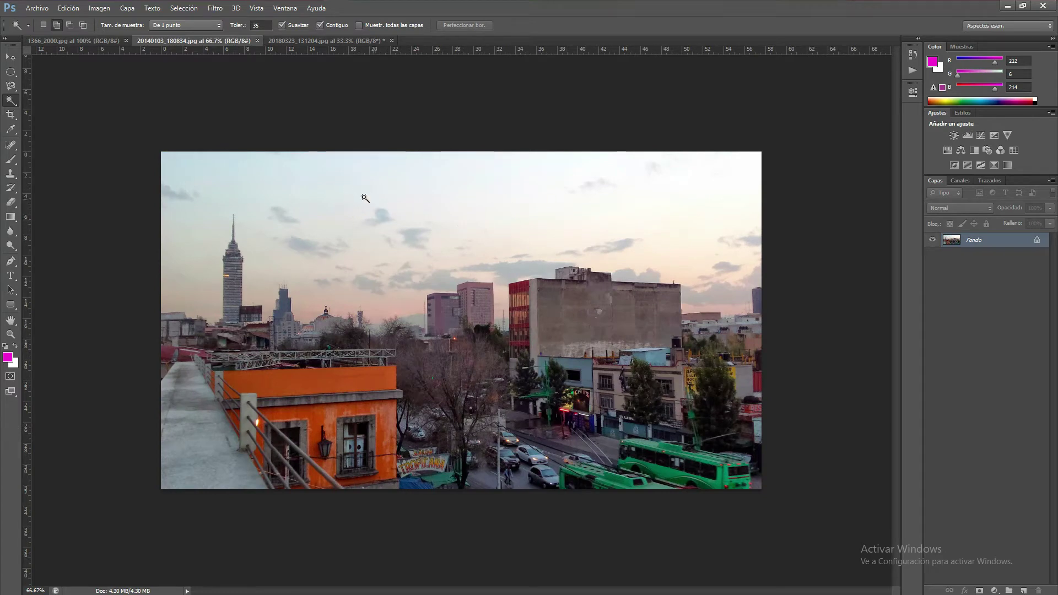
pyautogui.click(340, 186)
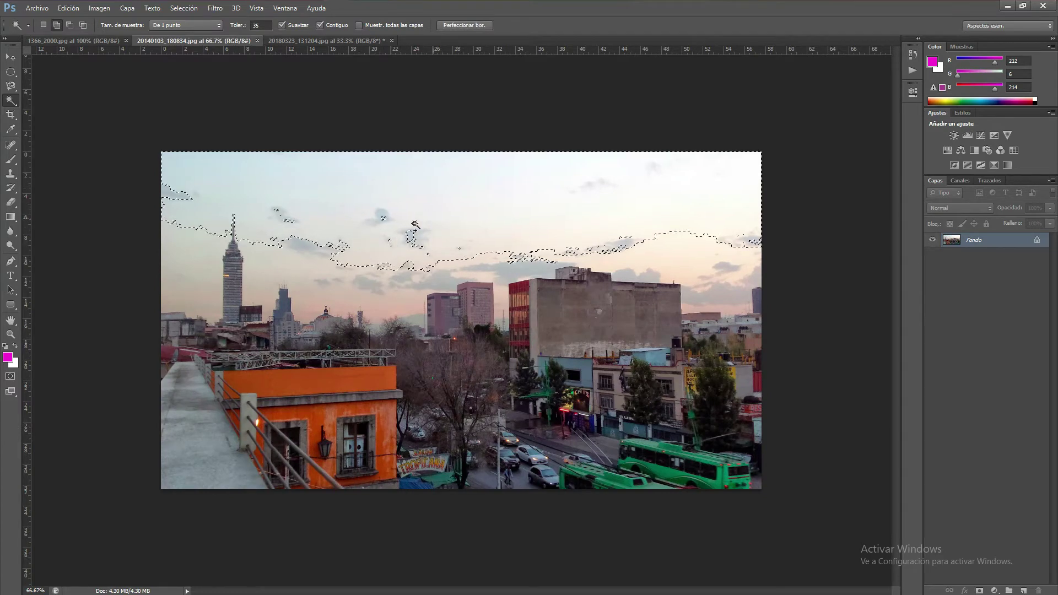
pyautogui.click(293, 257)
pyautogui.click(301, 245)
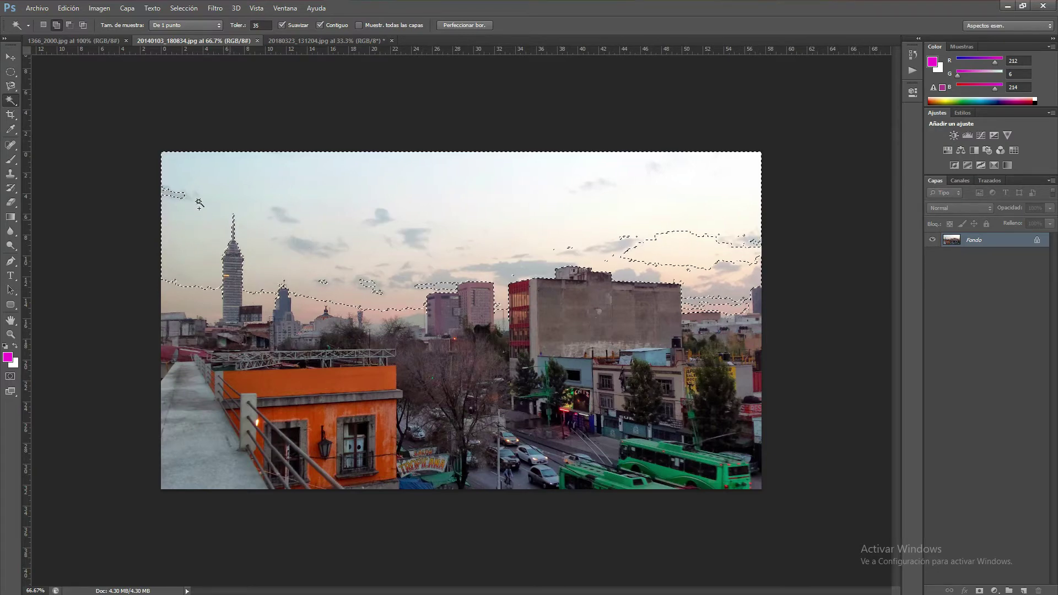
pyautogui.click(168, 193)
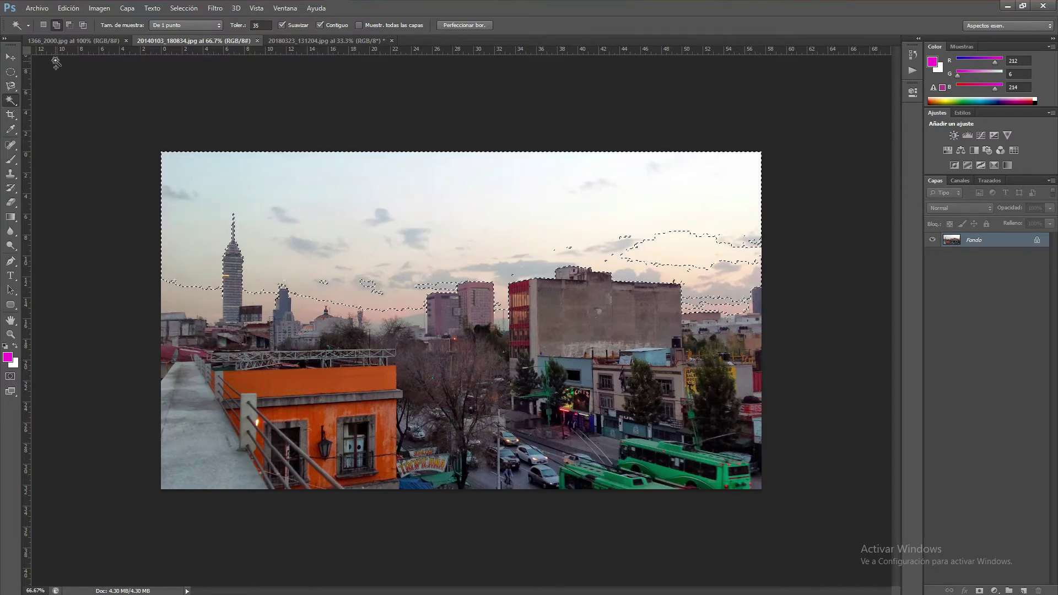
# Add the remaining sky, including the low band above the skyline and the leftover cloud patches, to the Magic Wand selection
pyautogui.click(56, 25)
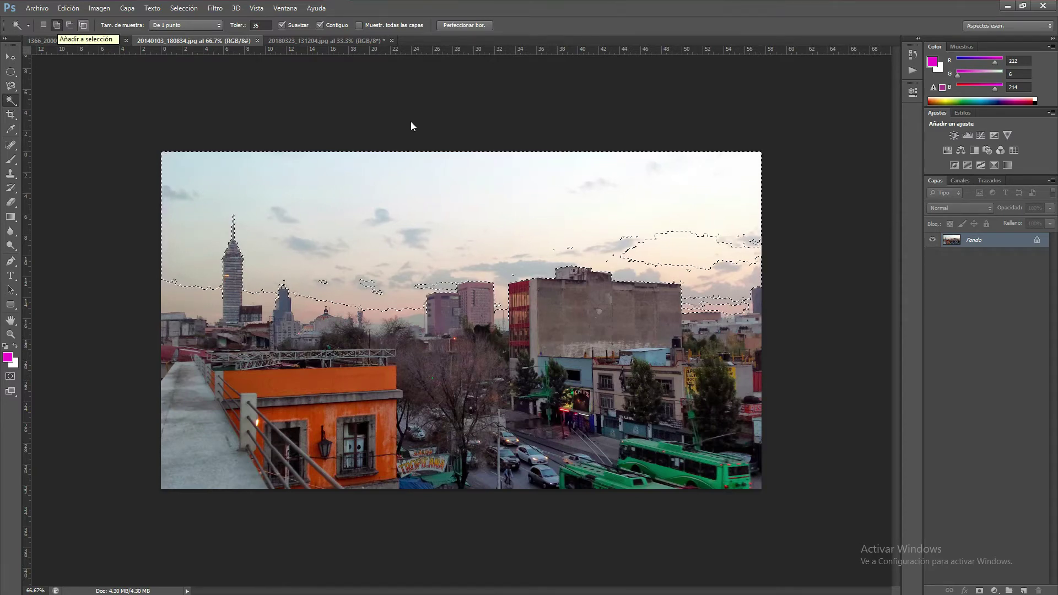
pyautogui.click(697, 251)
pyautogui.click(731, 304)
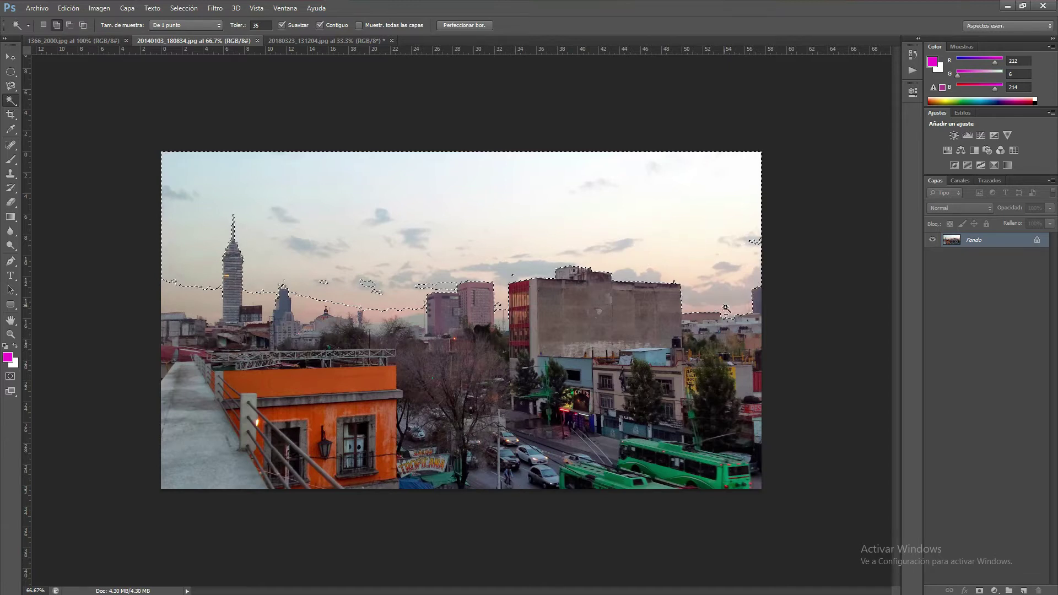
pyautogui.click(389, 327)
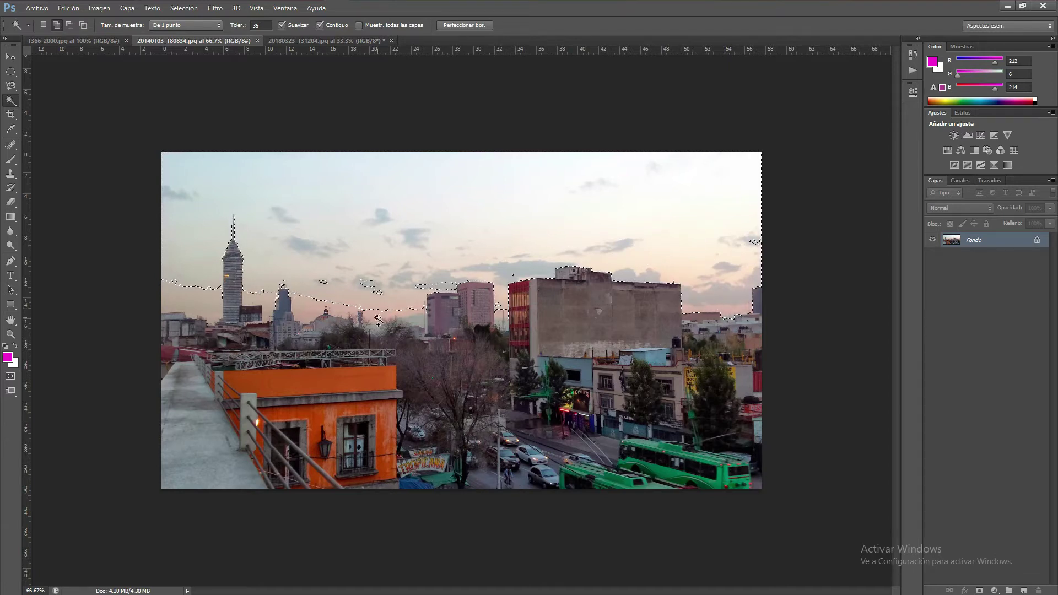
pyautogui.click(204, 298)
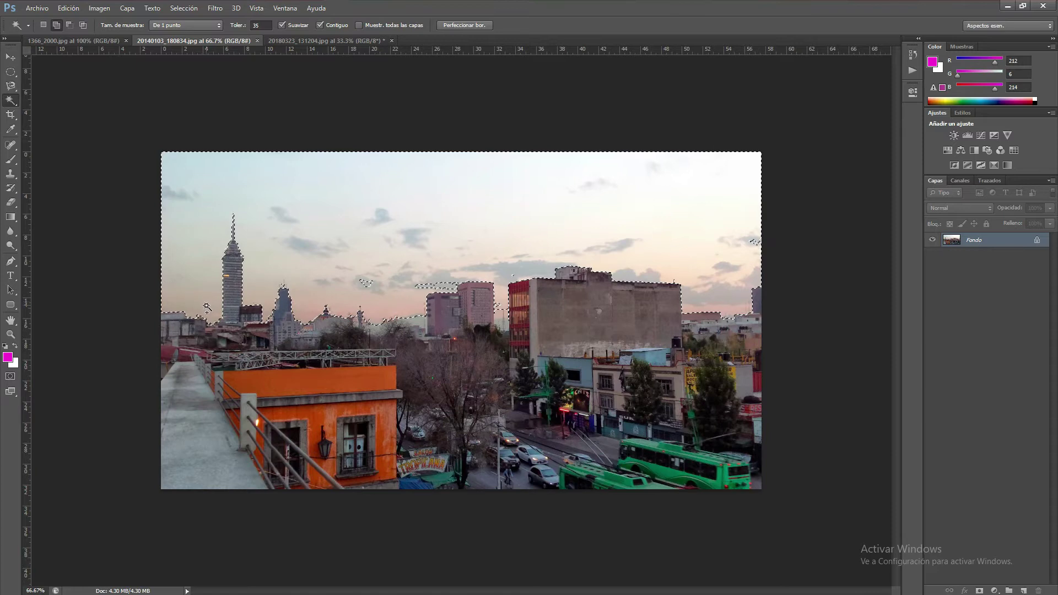
pyautogui.click(365, 283)
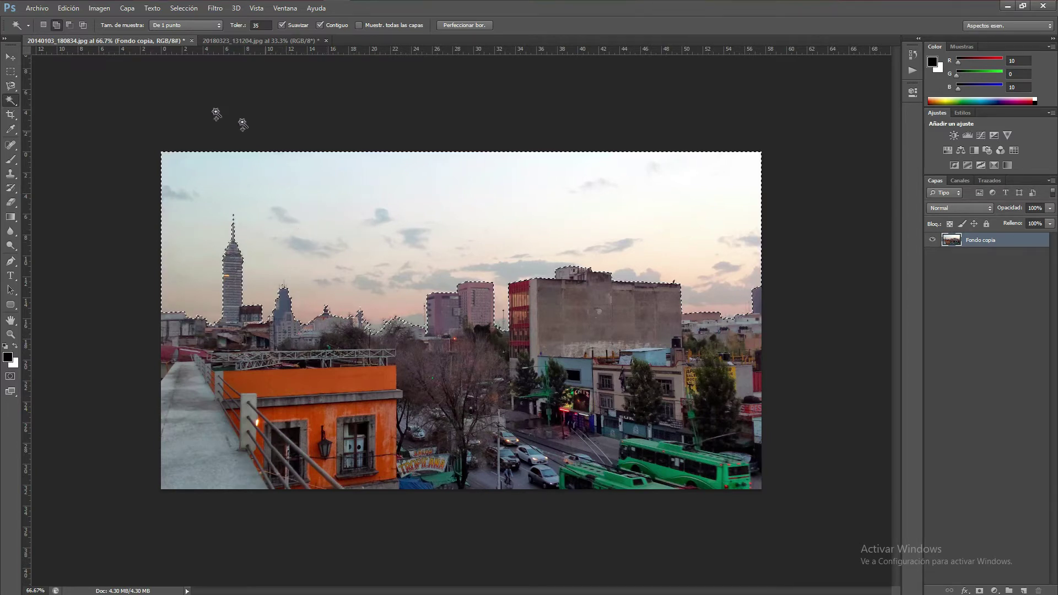
pyautogui.click(99, 8)
pyautogui.moveTo(130, 35)
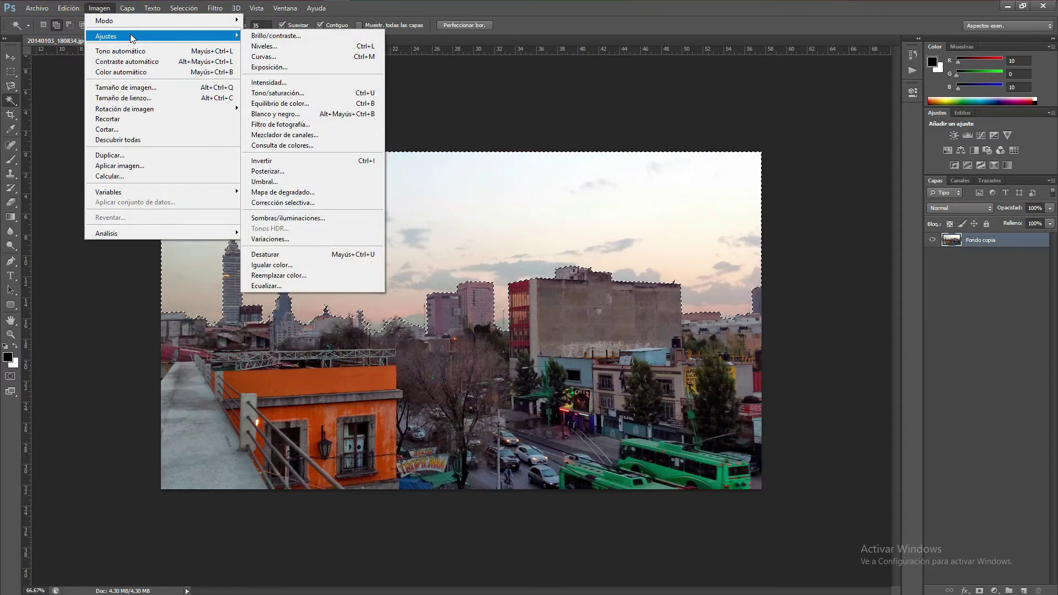
pyautogui.click(286, 37)
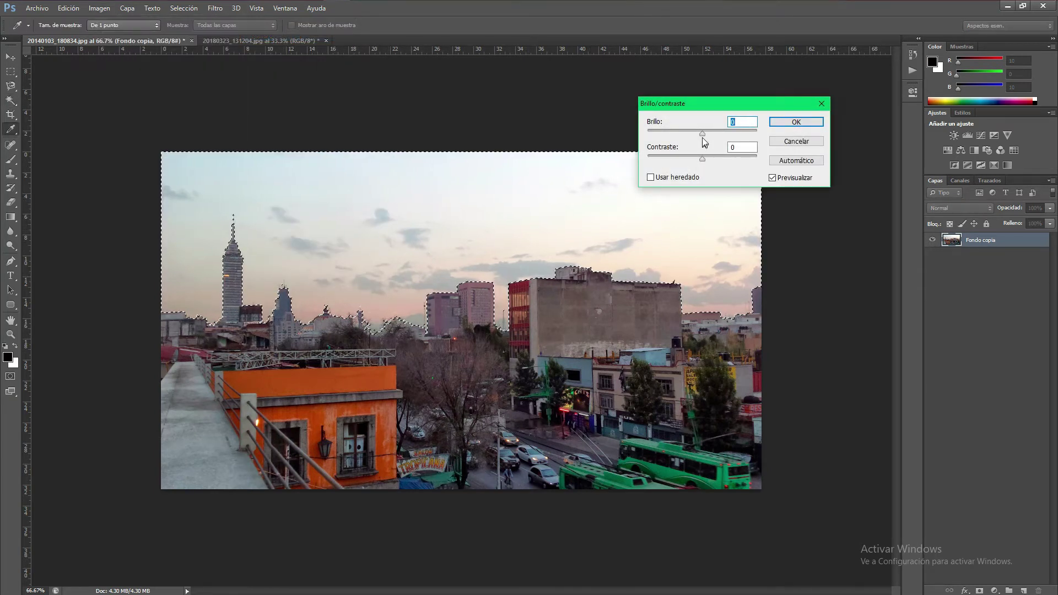
pyautogui.moveTo(702, 134); pyautogui.dragTo(743, 158)
pyautogui.moveTo(670, 134)
pyautogui.mouseDown()
pyautogui.moveTo(678, 138)
pyautogui.moveTo(658, 139)
pyautogui.moveTo(669, 139)
pyautogui.mouseUp()
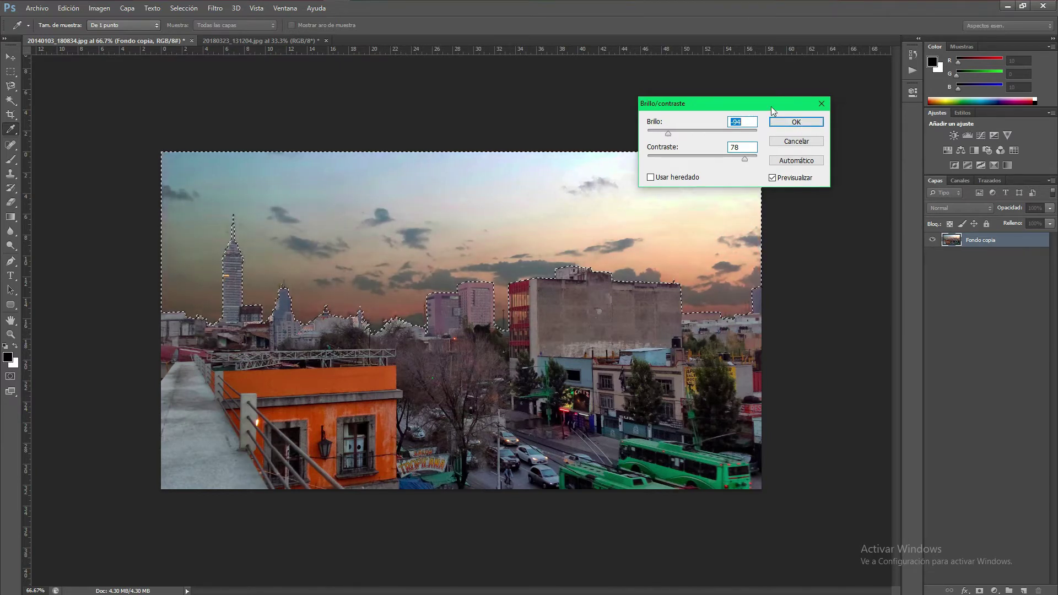
pyautogui.moveTo(771, 107); pyautogui.dragTo(808, 164)
pyautogui.moveTo(708, 193); pyautogui.dragTo(693, 191)
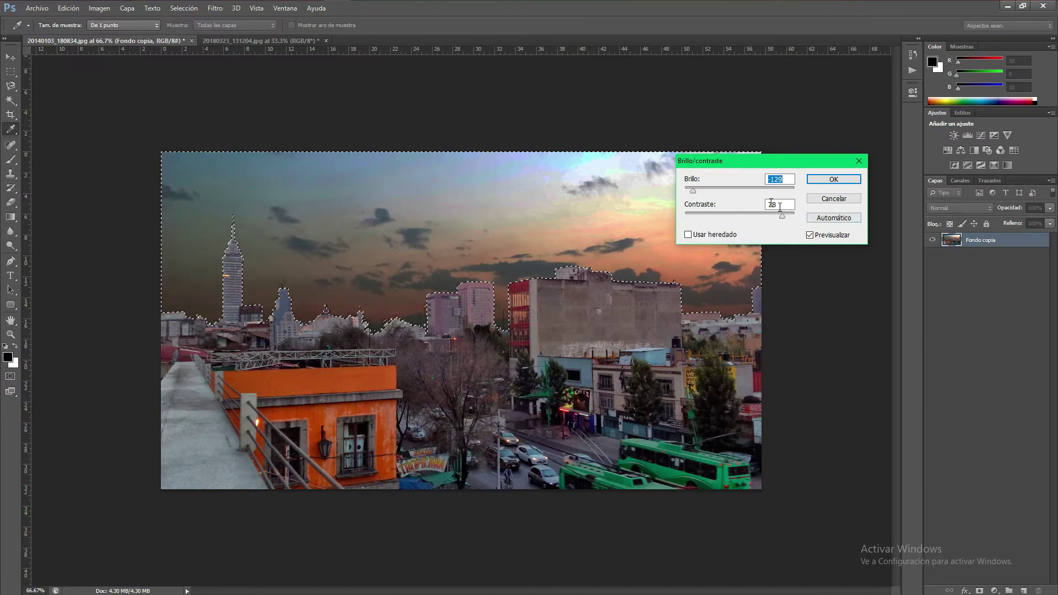
pyautogui.moveTo(782, 216); pyautogui.dragTo(783, 218)
pyautogui.moveTo(769, 165); pyautogui.dragTo(772, 94)
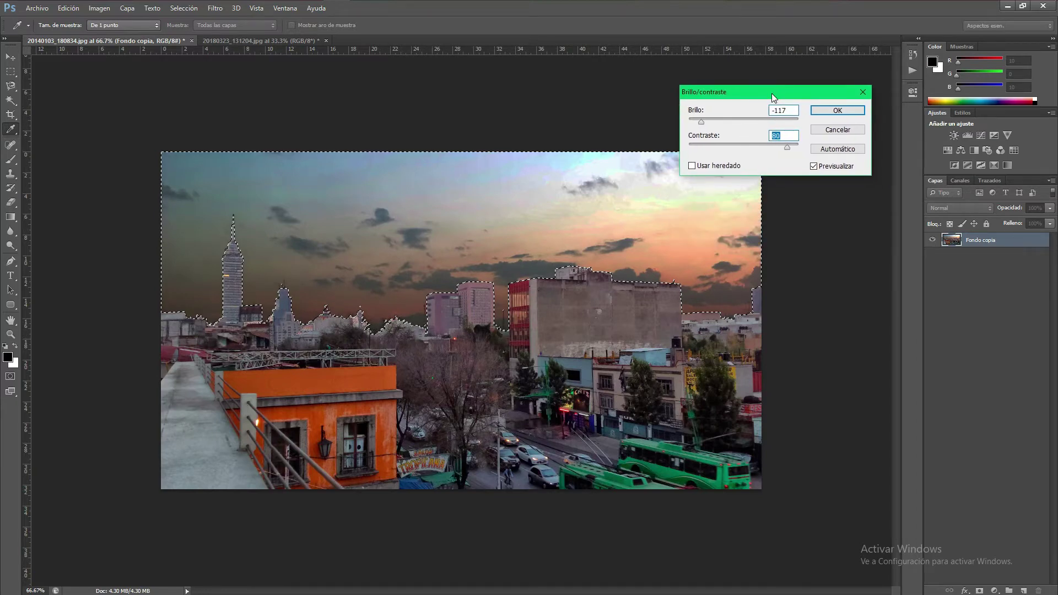
pyautogui.click(838, 130)
pyautogui.press('w')
# Try the automatic contrast, color and tone corrections one after another on the selected sky
pyautogui.click(99, 8)
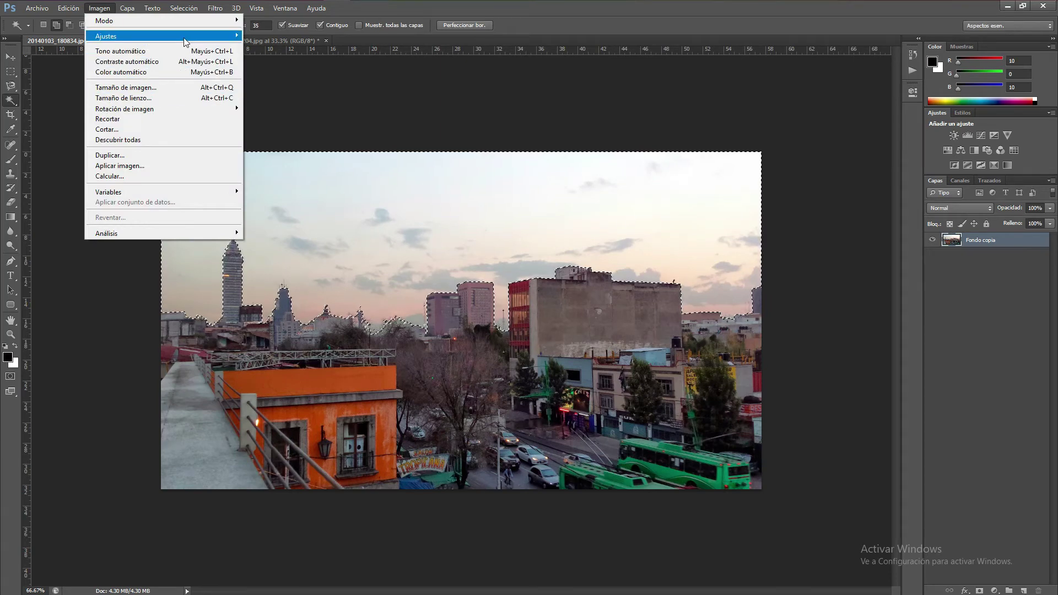
pyautogui.click(191, 61)
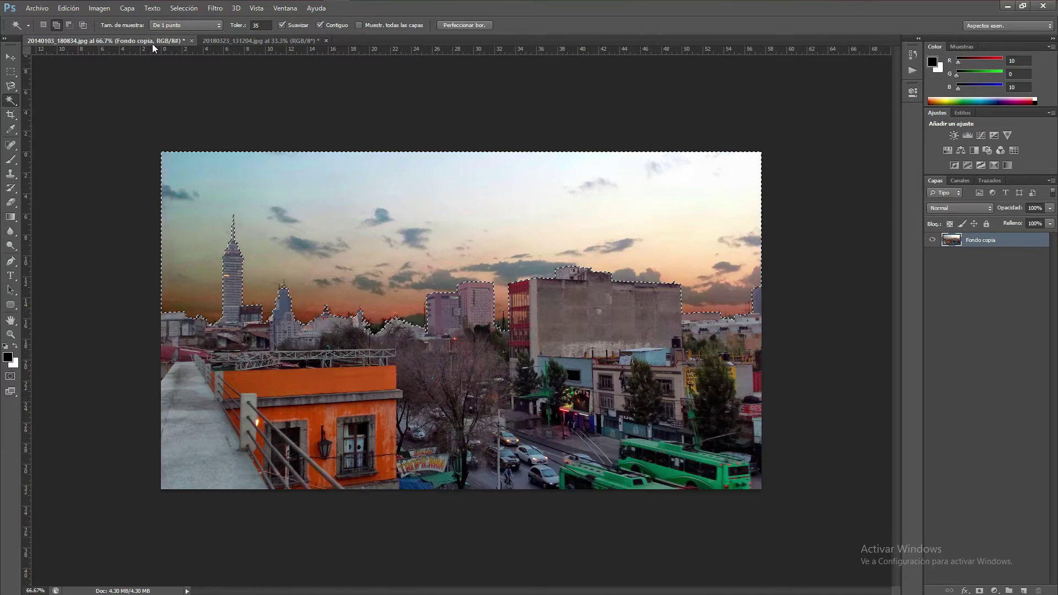
pyautogui.click(108, 10)
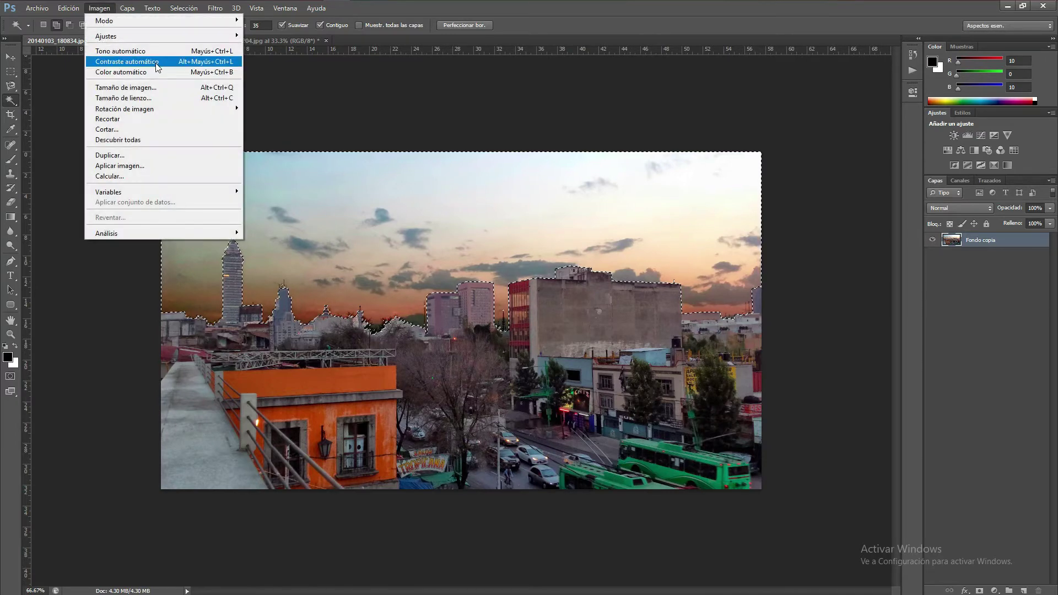
pyautogui.click(165, 78)
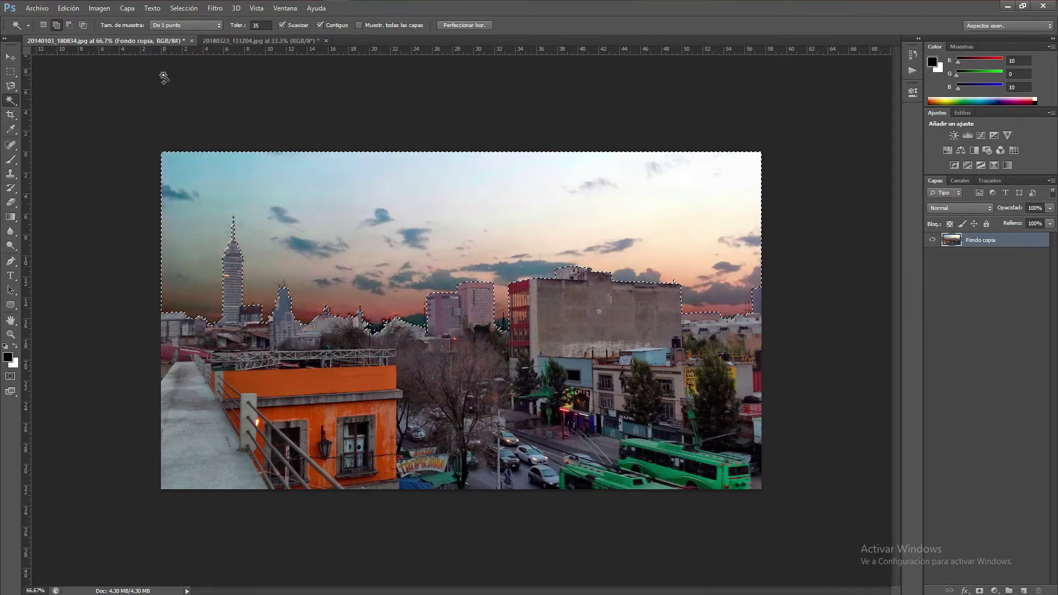
pyautogui.click(98, 10)
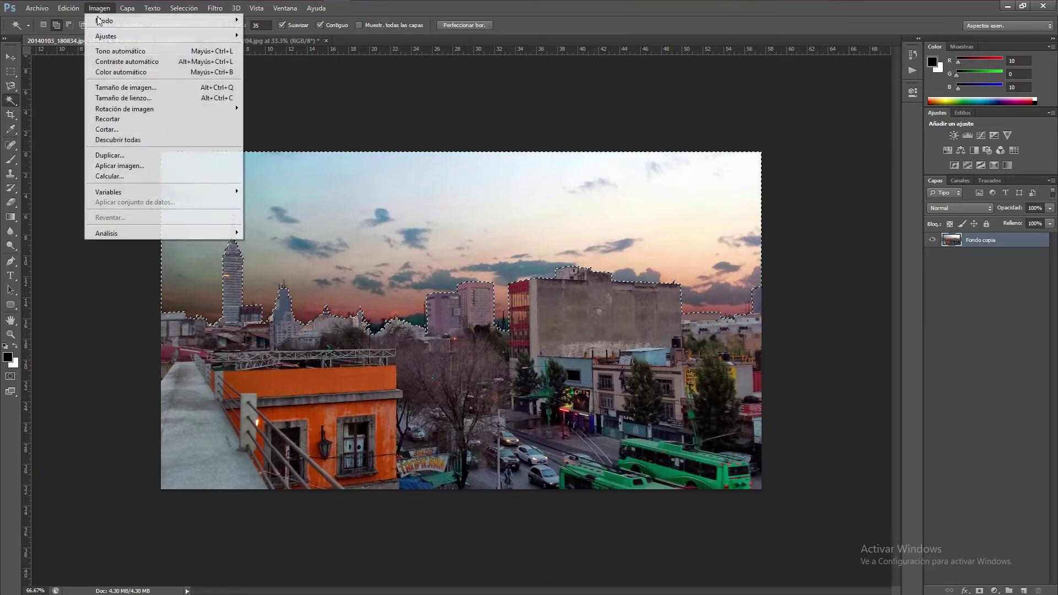
pyautogui.click(120, 49)
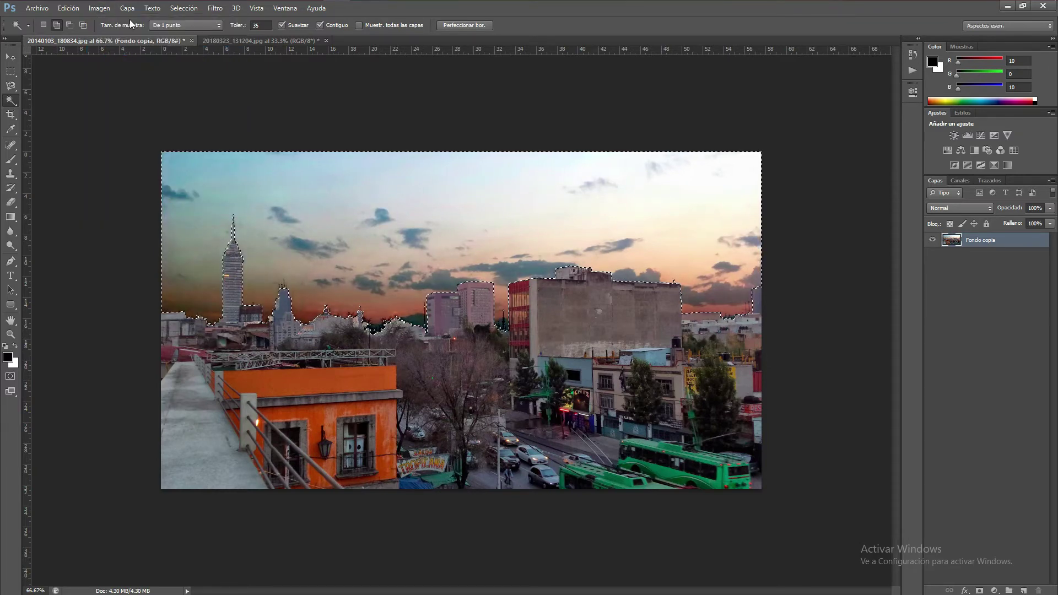
pyautogui.click(105, 8)
pyautogui.moveTo(129, 36)
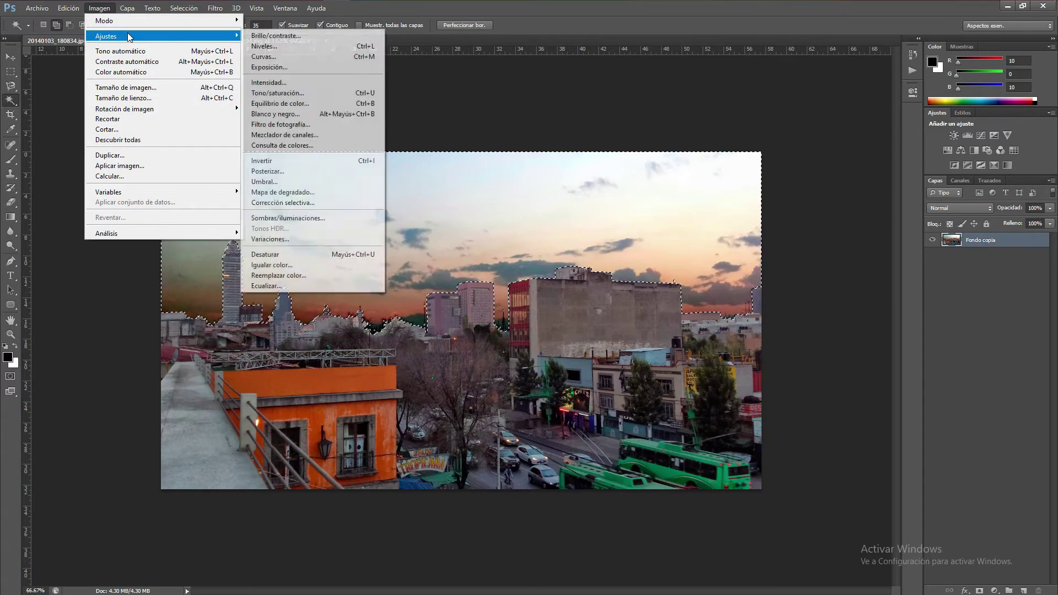
pyautogui.click(272, 36)
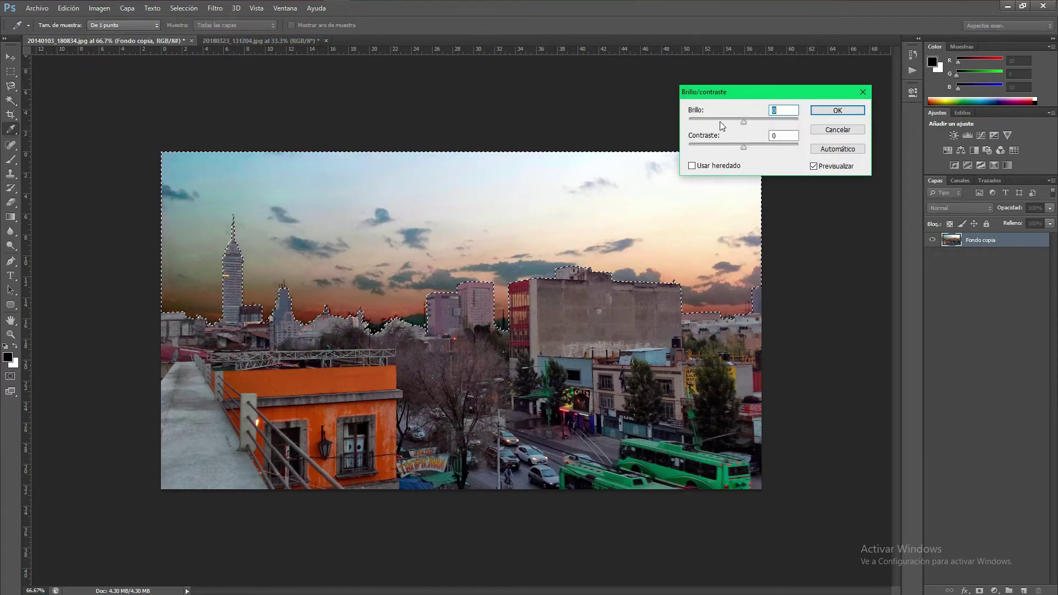
pyautogui.moveTo(715, 120); pyautogui.dragTo(689, 122)
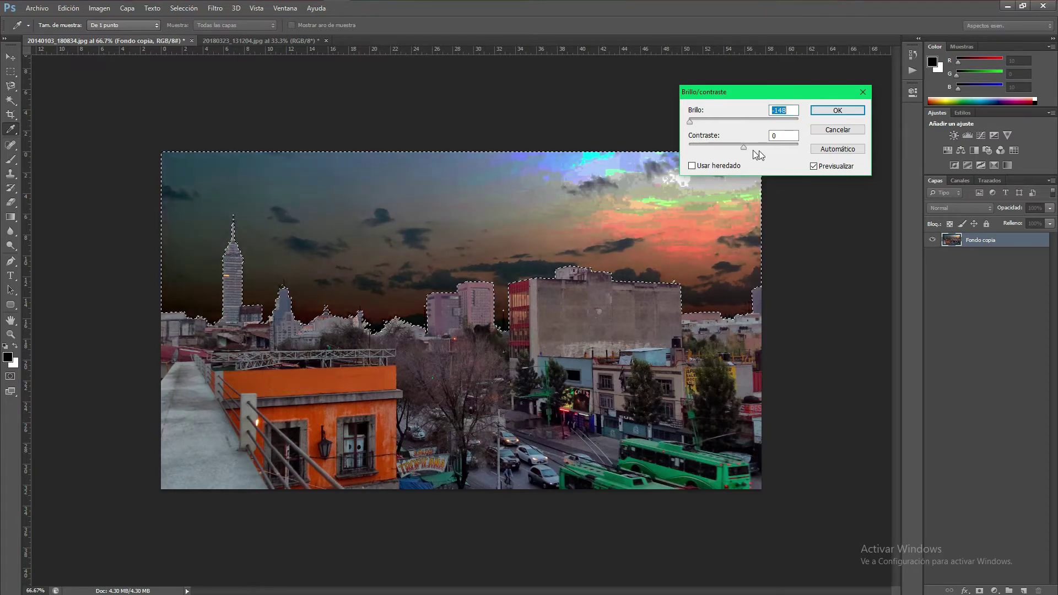
pyautogui.moveTo(744, 147); pyautogui.dragTo(781, 152)
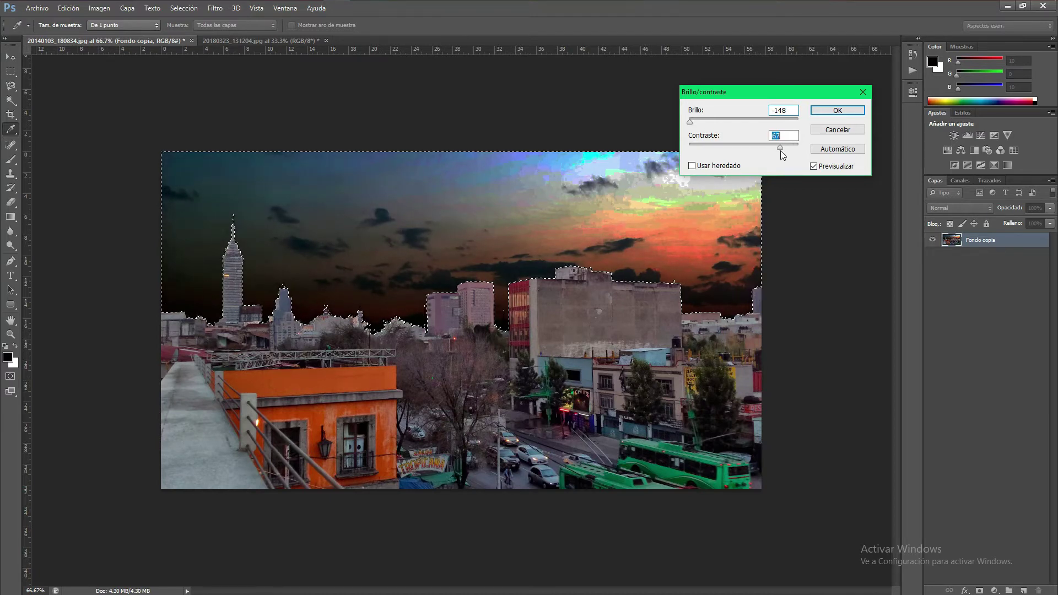
pyautogui.moveTo(691, 123); pyautogui.dragTo(703, 123)
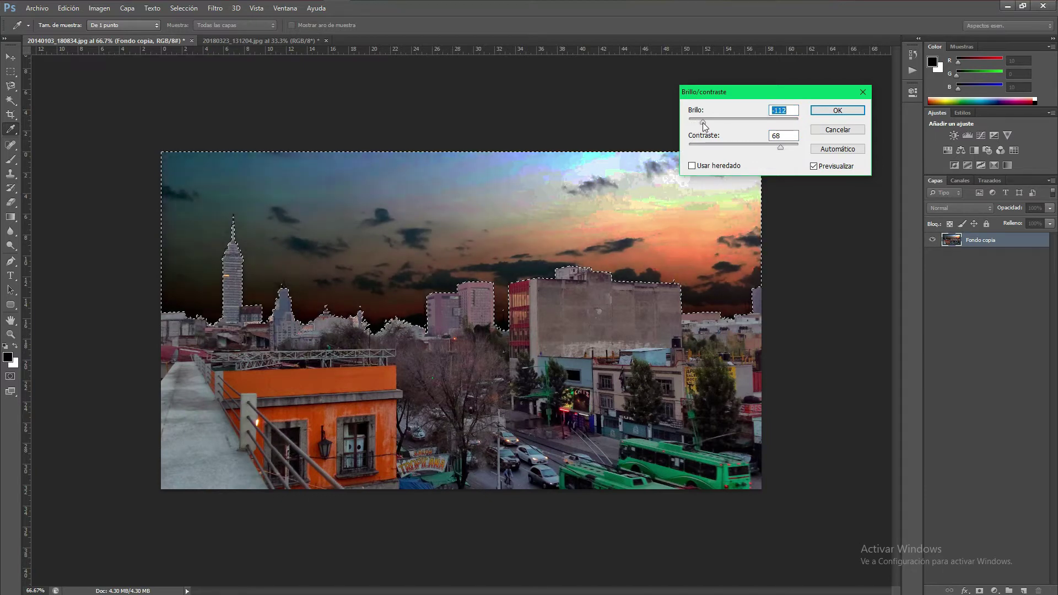
pyautogui.moveTo(782, 148)
pyautogui.mouseDown()
pyautogui.moveTo(695, 159)
pyautogui.moveTo(788, 161)
pyautogui.moveTo(783, 148)
pyautogui.mouseUp()
pyautogui.moveTo(702, 123)
pyautogui.mouseDown()
pyautogui.moveTo(731, 124)
pyautogui.moveTo(693, 124)
pyautogui.moveTo(707, 124)
pyautogui.mouseUp()
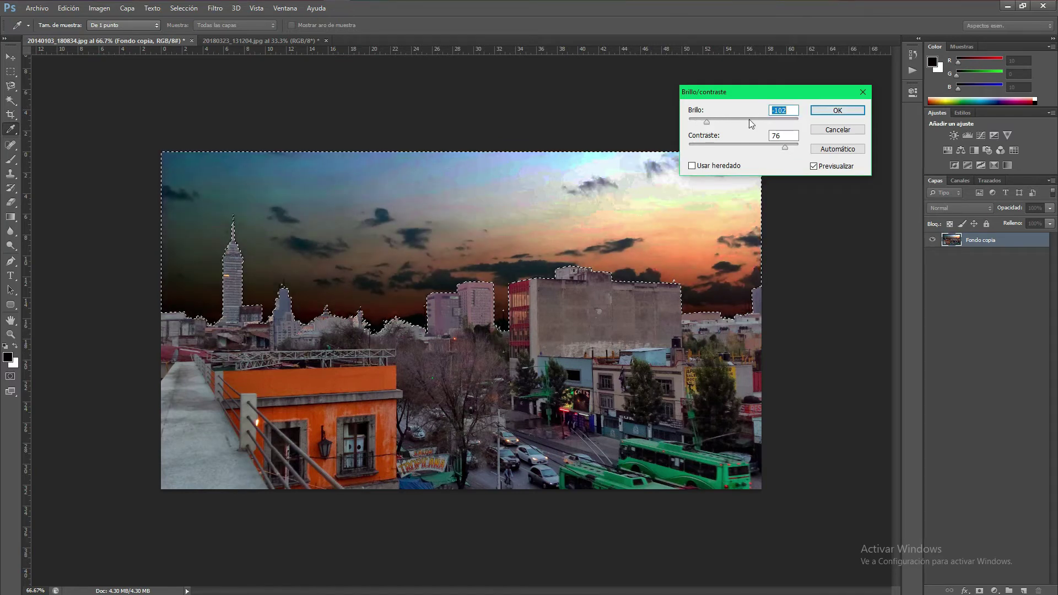
pyautogui.moveTo(707, 124); pyautogui.dragTo(699, 127)
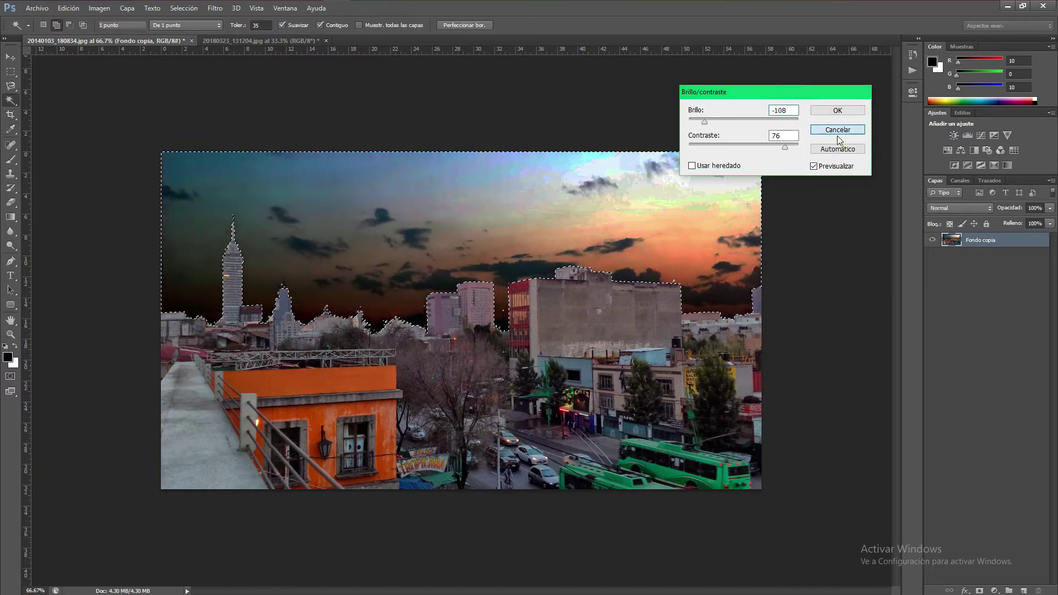
pyautogui.click(838, 132)
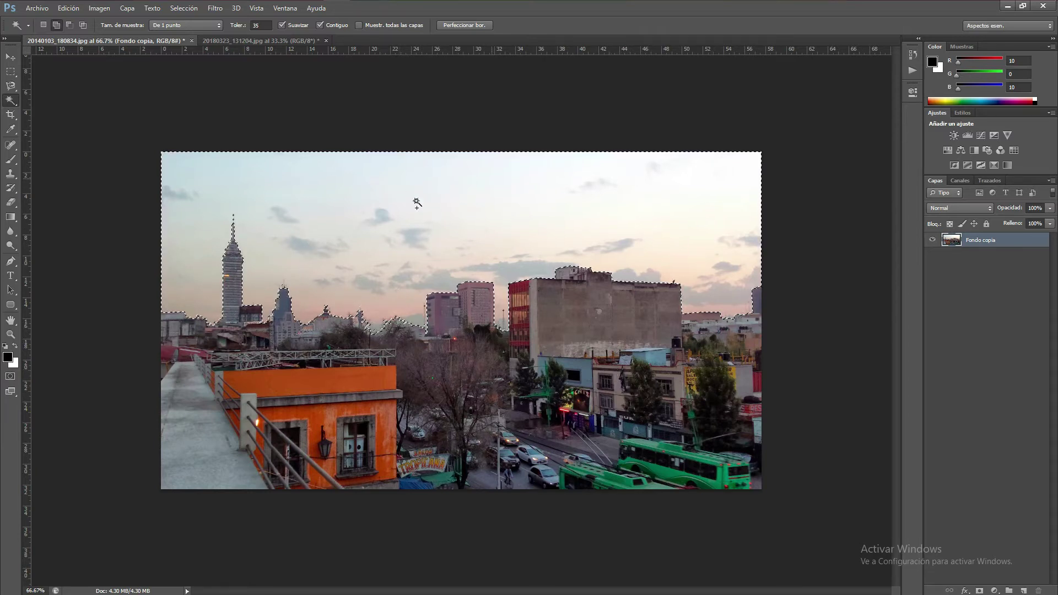
# Darken the selected sky with a Brightness/Contrast adjustment, using brightness -115 and contrast 60
pyautogui.click(99, 8)
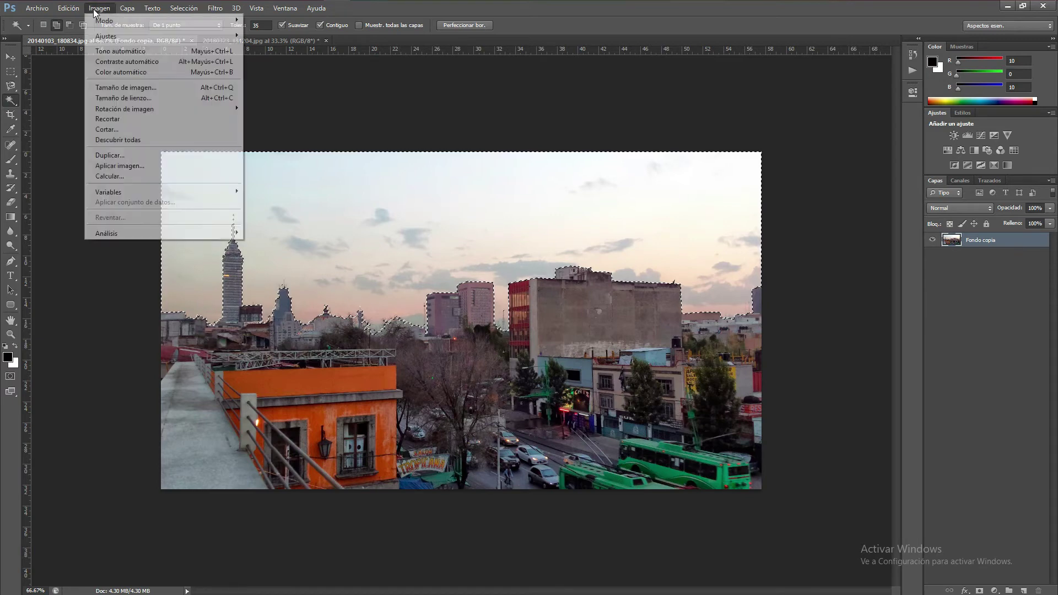
pyautogui.moveTo(220, 39)
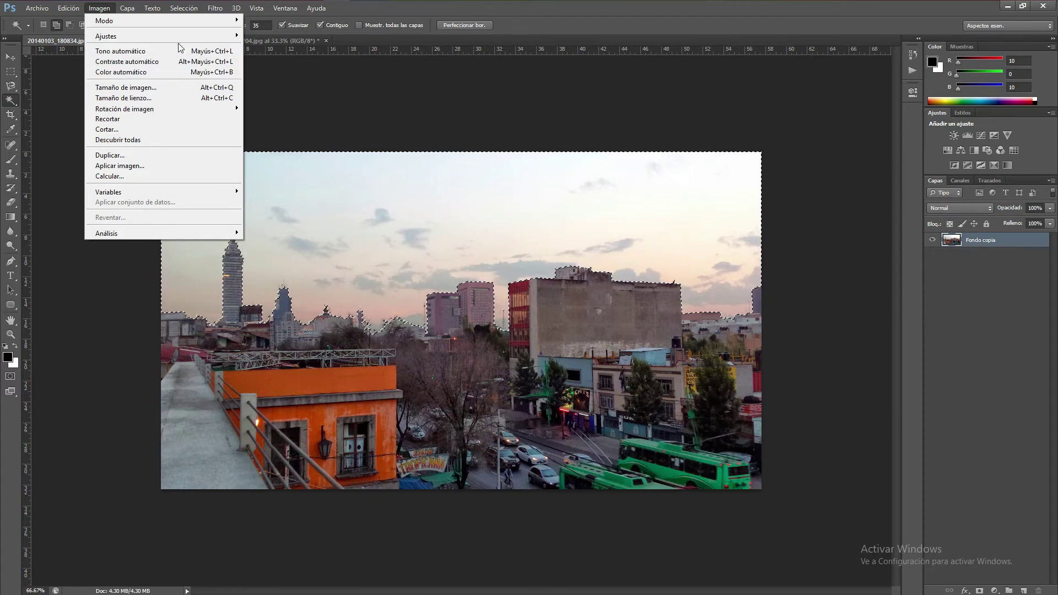
pyautogui.moveTo(187, 36)
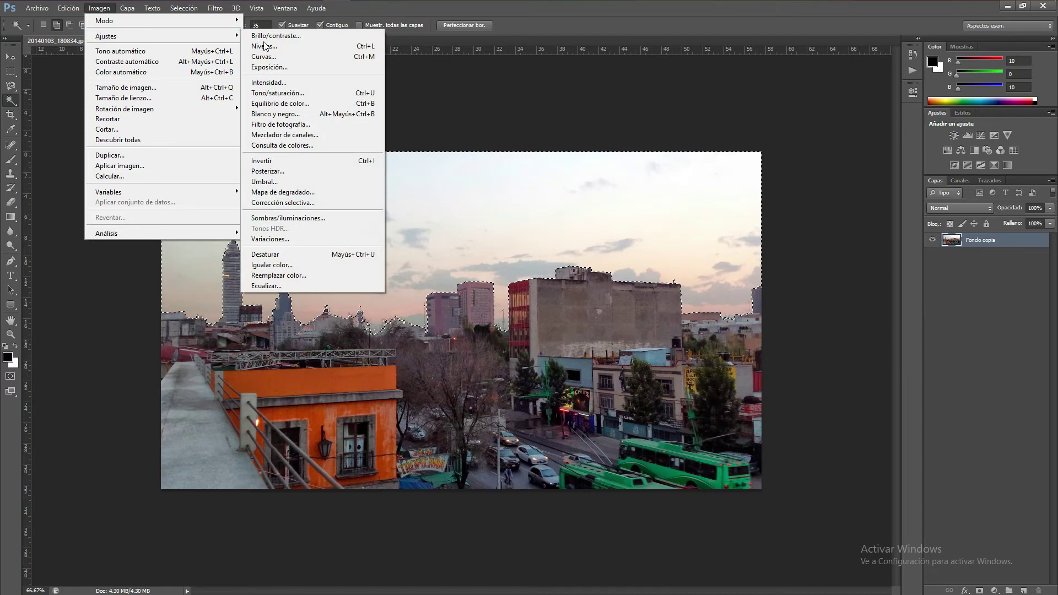
pyautogui.click(310, 37)
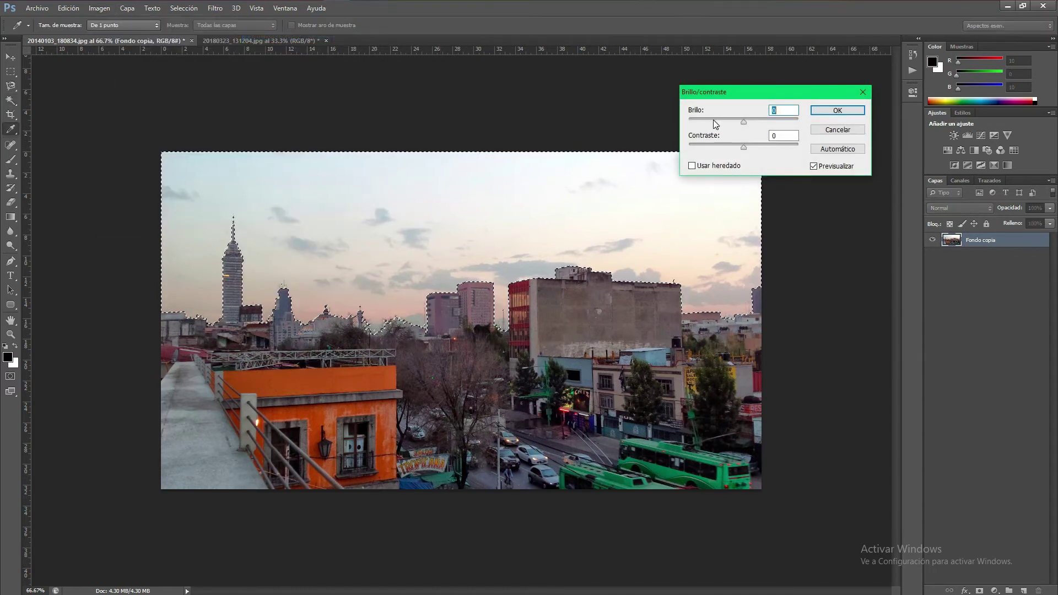
pyautogui.click(713, 120)
pyautogui.moveTo(710, 122); pyautogui.dragTo(784, 146)
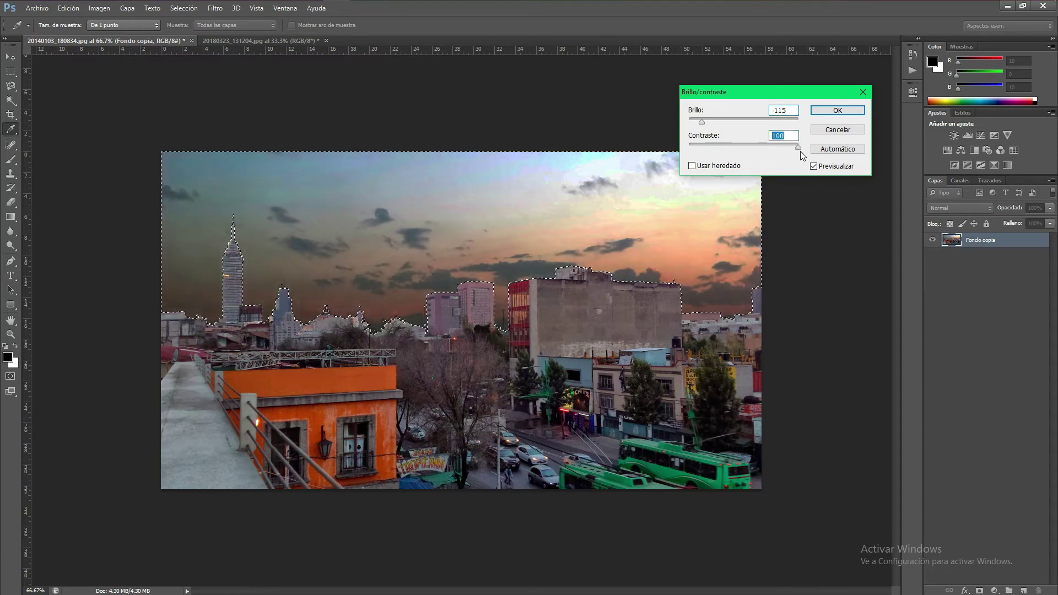
pyautogui.moveTo(780, 153)
pyautogui.mouseDown()
pyautogui.moveTo(705, 151)
pyautogui.moveTo(782, 162)
pyautogui.moveTo(769, 147)
pyautogui.mouseUp()
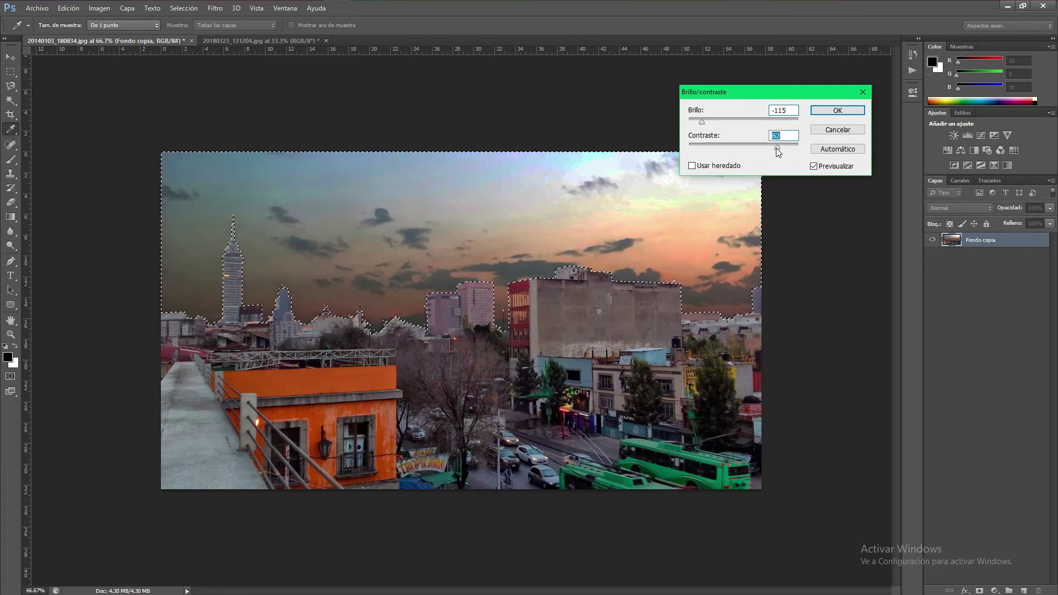
pyautogui.moveTo(774, 144)
pyautogui.mouseDown()
pyautogui.moveTo(765, 148)
pyautogui.moveTo(779, 149)
pyautogui.mouseUp()
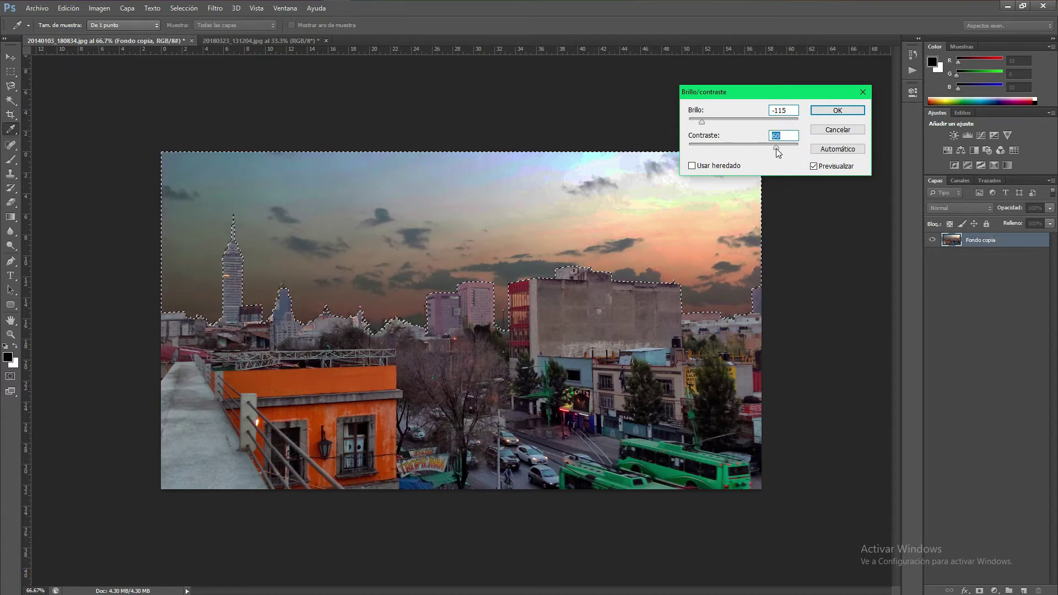
pyautogui.click(848, 110)
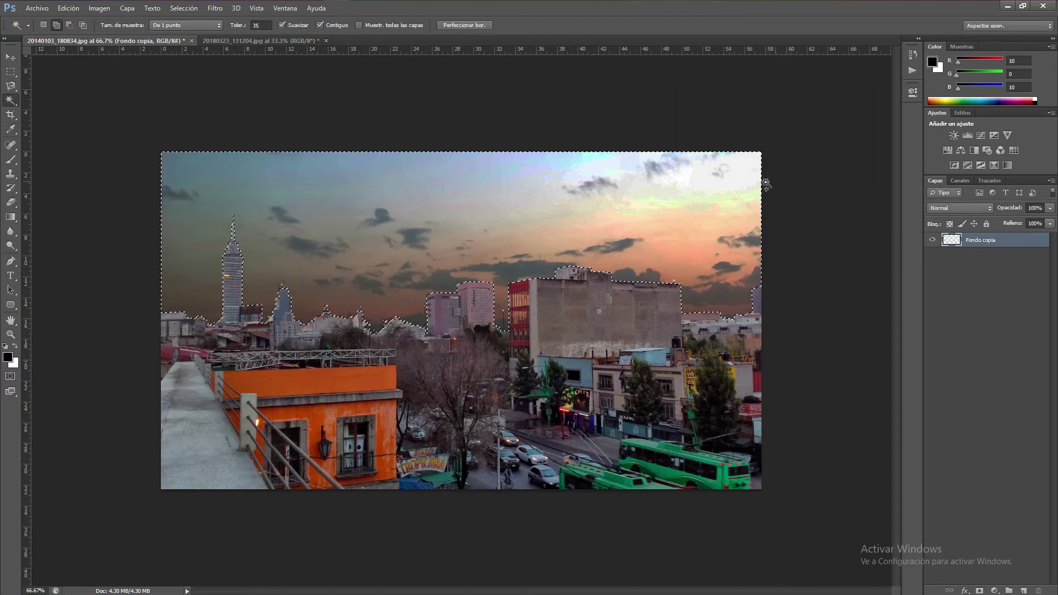
# Open a Levels adjustment for the selected sky, keep its dialog clear of the sky, and set the input midtone to 0.63
pyautogui.click(107, 9)
pyautogui.moveTo(126, 44)
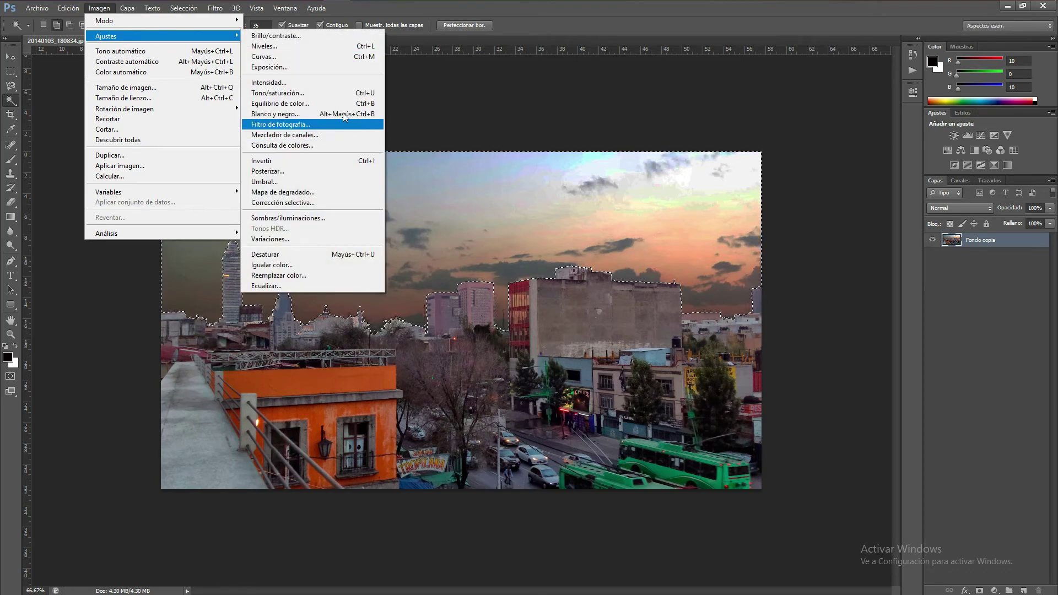
pyautogui.click(330, 46)
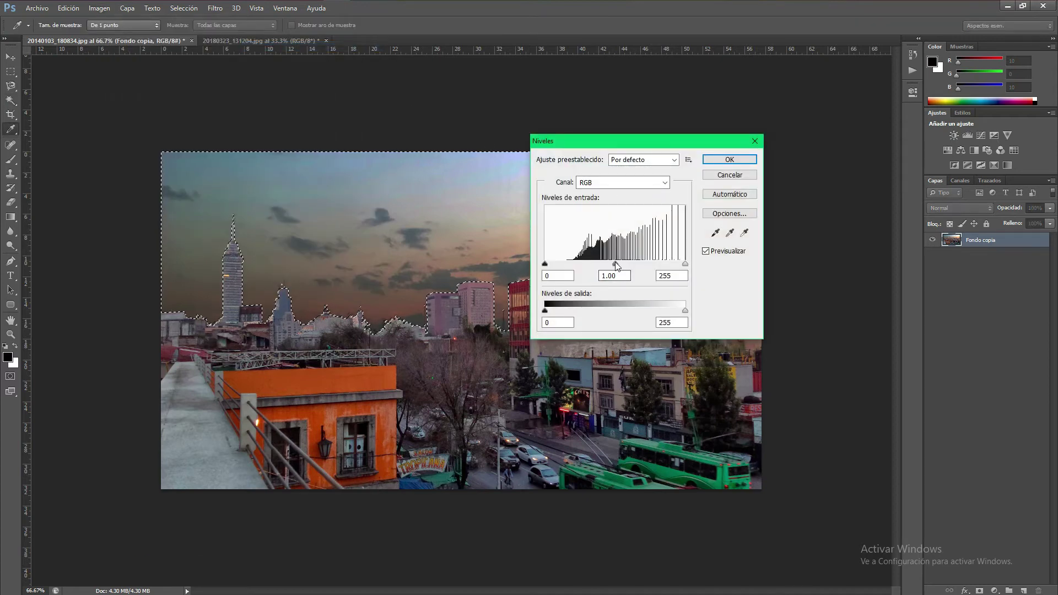
pyautogui.moveTo(616, 264); pyautogui.dragTo(638, 260)
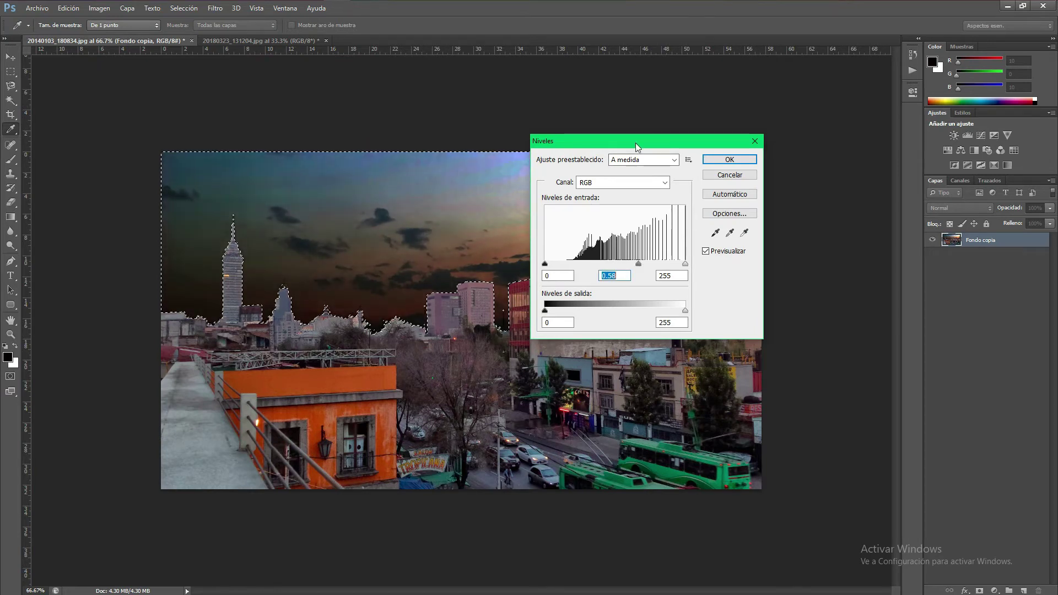
pyautogui.moveTo(635, 145); pyautogui.dragTo(801, 266)
pyautogui.moveTo(719, 374); pyautogui.dragTo(666, 356)
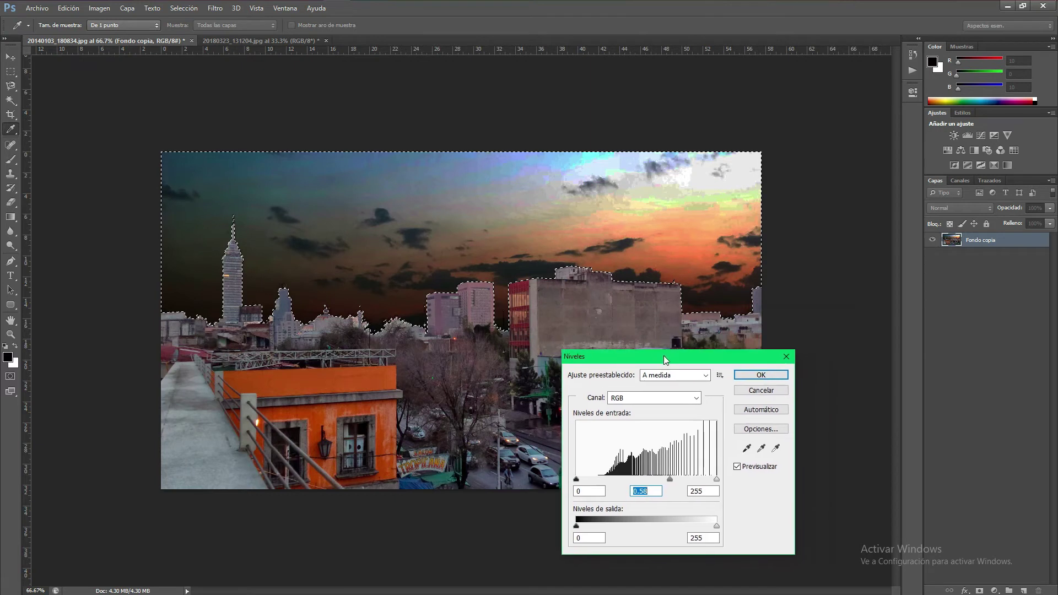
pyautogui.moveTo(670, 478); pyautogui.dragTo(662, 479)
pyautogui.moveTo(662, 357); pyautogui.dragTo(477, 349)
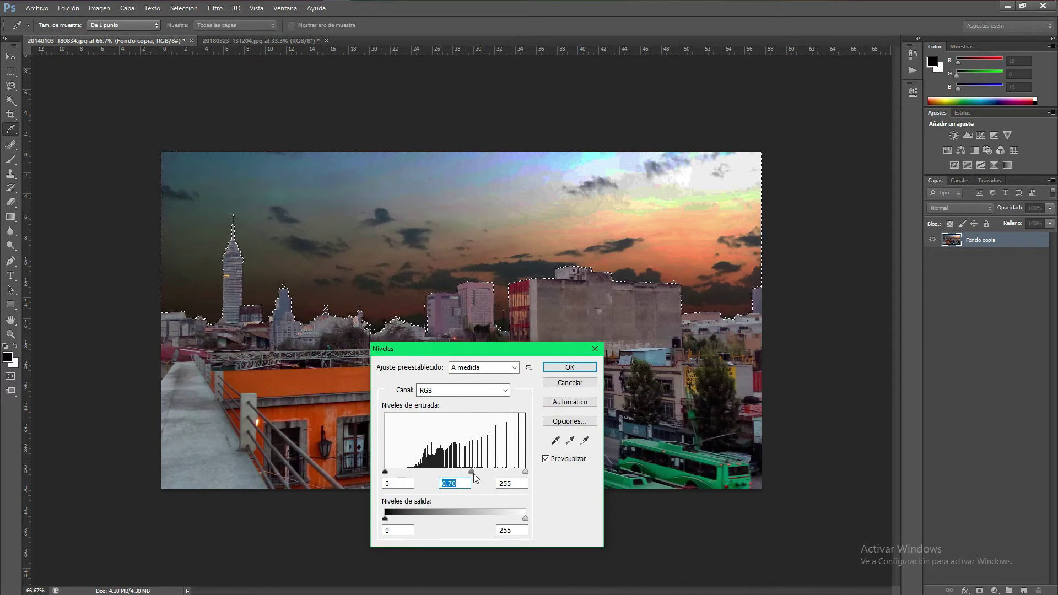
pyautogui.moveTo(472, 473)
pyautogui.mouseDown()
pyautogui.moveTo(487, 473)
pyautogui.moveTo(476, 473)
pyautogui.mouseUp()
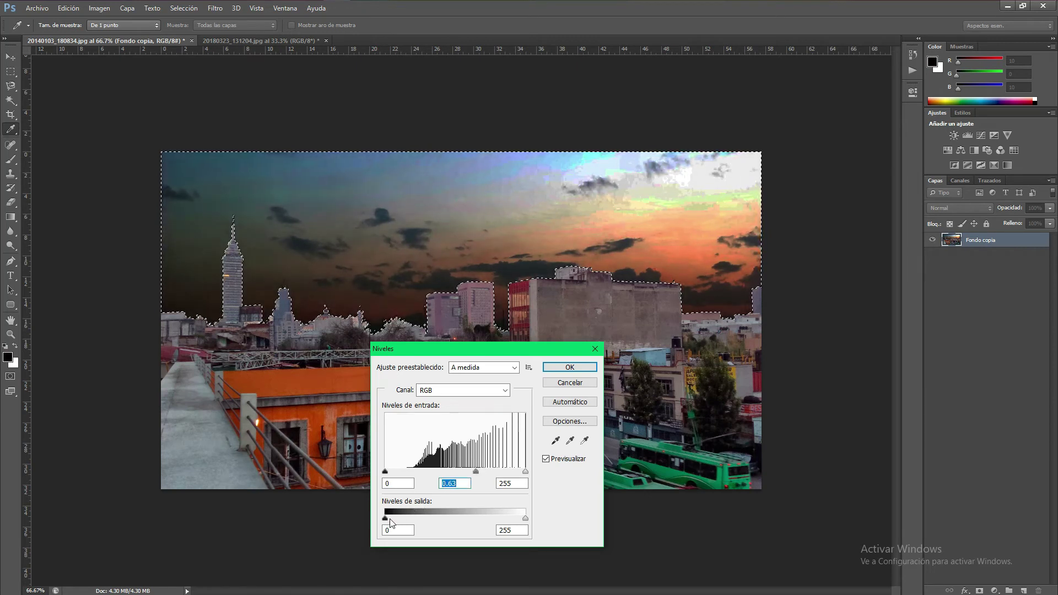
# Try an output white level of 185 and an input midtone of 0.74 for the selected sky
pyautogui.moveTo(385, 520)
pyautogui.mouseDown()
pyautogui.moveTo(401, 522)
pyautogui.moveTo(386, 521)
pyautogui.mouseUp()
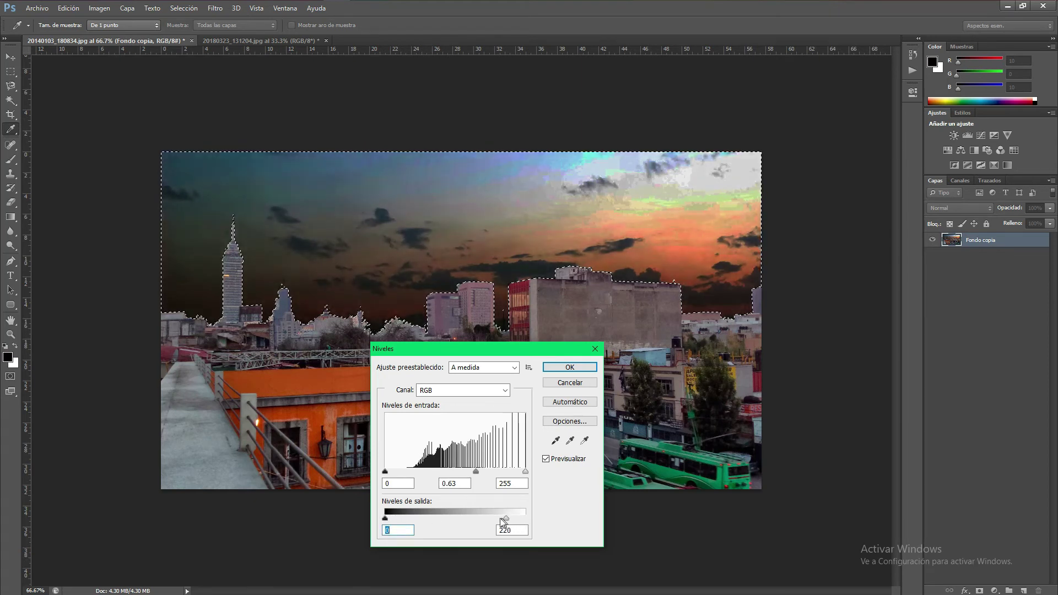
pyautogui.moveTo(525, 520); pyautogui.dragTo(487, 520)
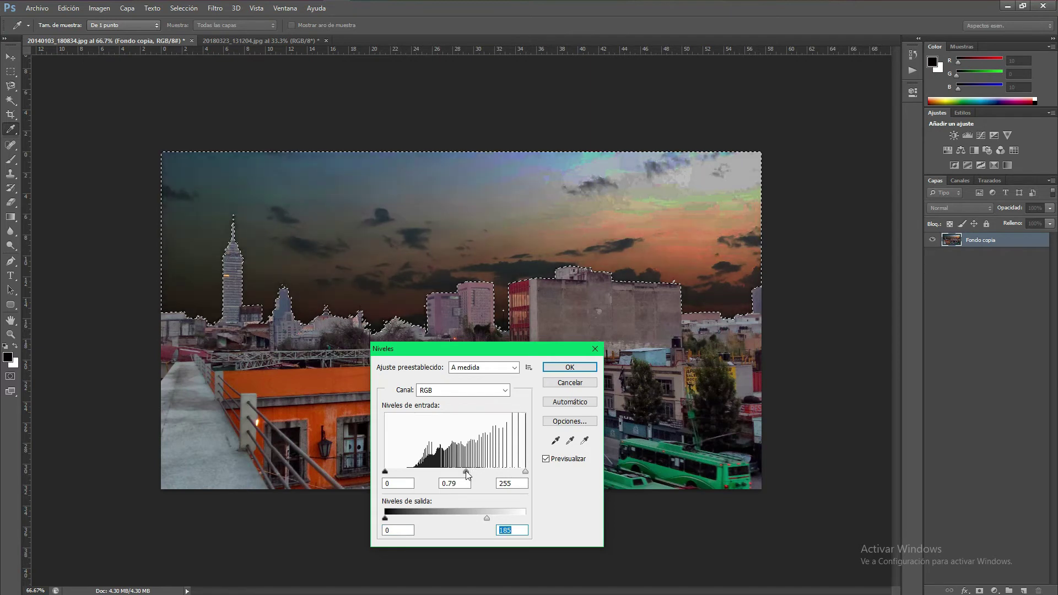
pyautogui.moveTo(466, 471); pyautogui.dragTo(471, 475)
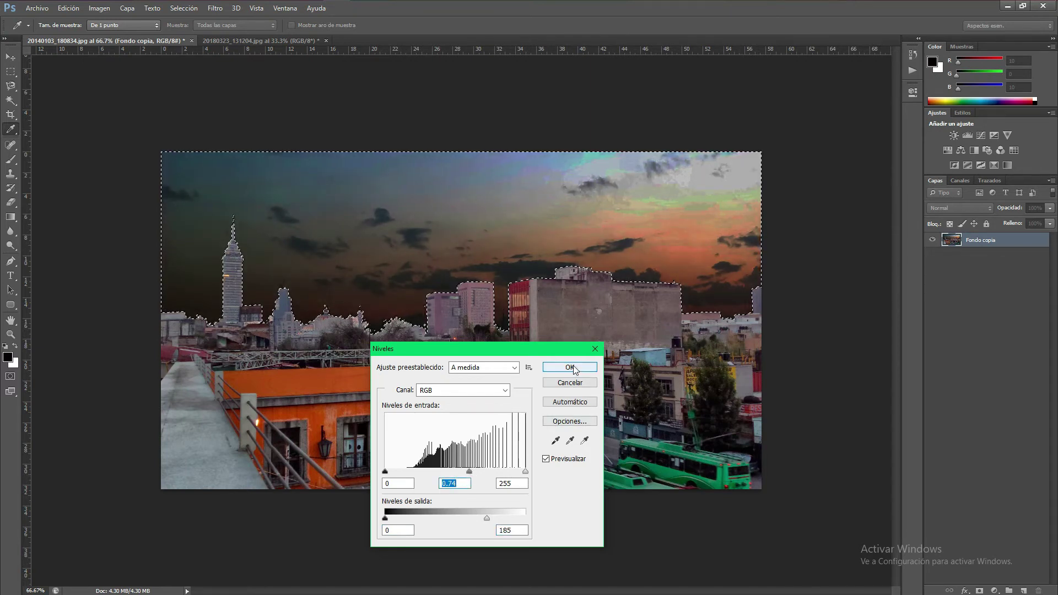
# Apply automatic levels to the sky, set the output white level to 153 and the midtone to 1.00, and accept the adjustment
pyautogui.click(586, 406)
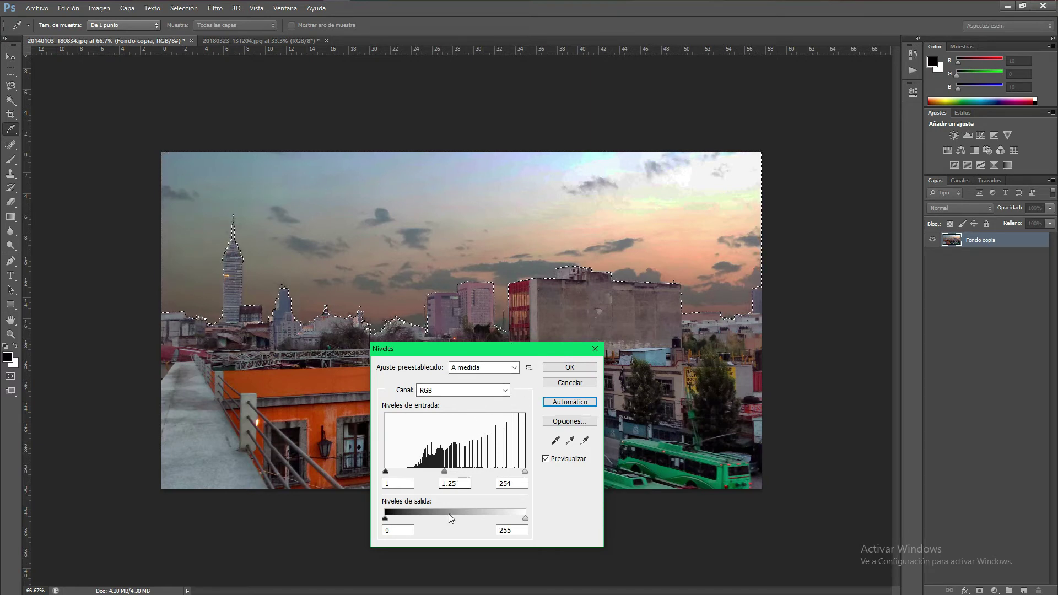
pyautogui.moveTo(525, 521); pyautogui.dragTo(477, 520)
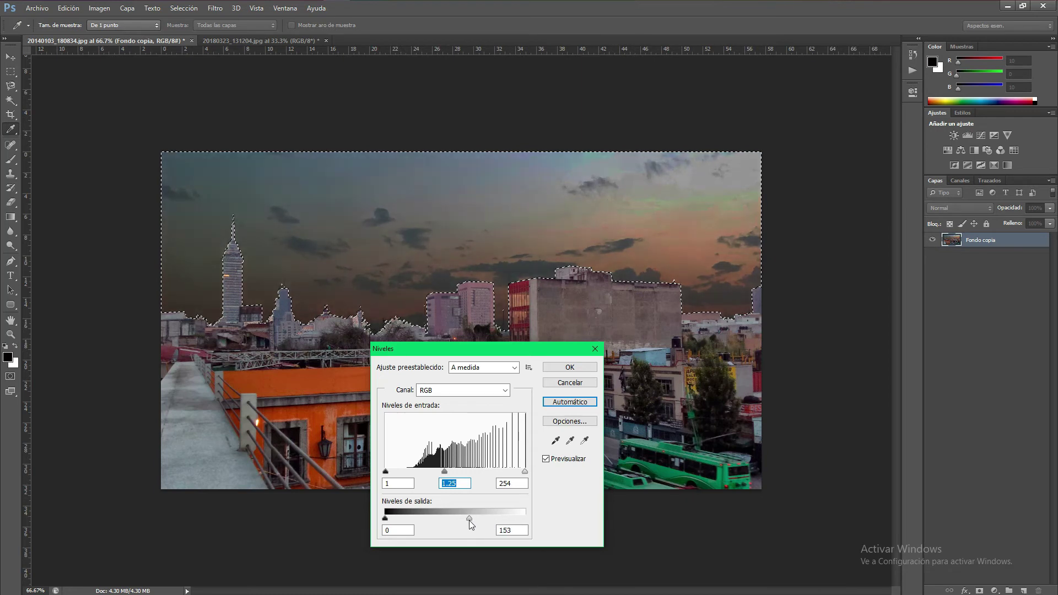
pyautogui.click(468, 520)
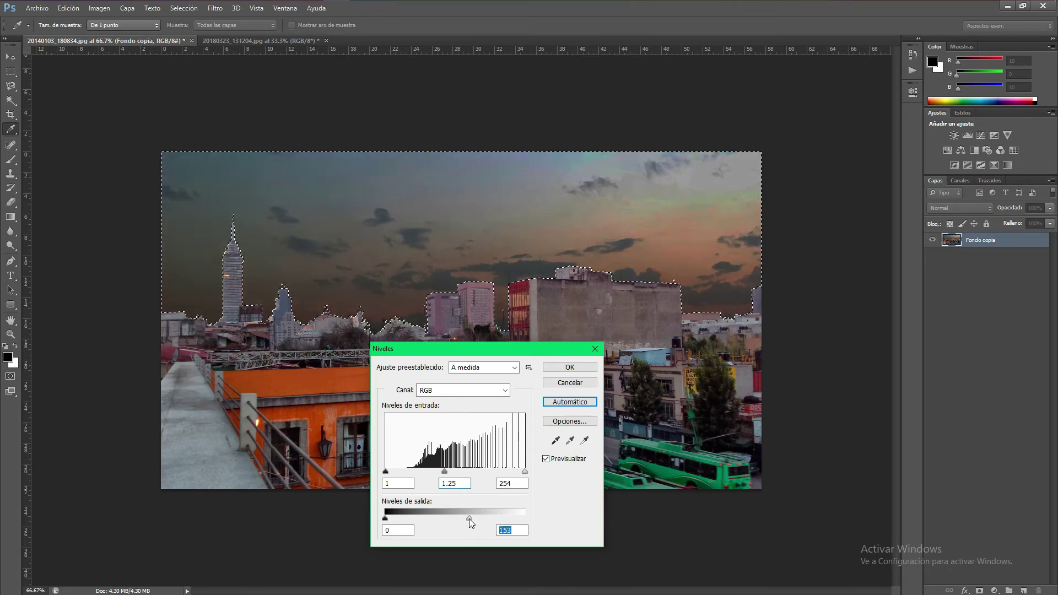
pyautogui.moveTo(445, 473)
pyautogui.mouseDown()
pyautogui.moveTo(467, 477)
pyautogui.moveTo(455, 475)
pyautogui.mouseUp()
pyautogui.click(454, 483)
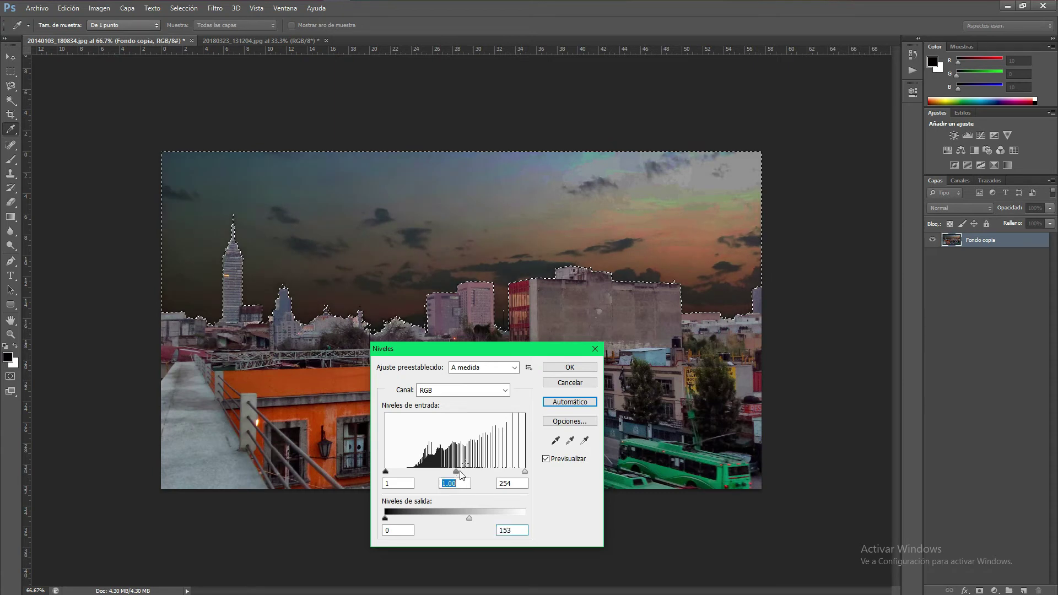
pyautogui.click(570, 367)
pyautogui.press('w')
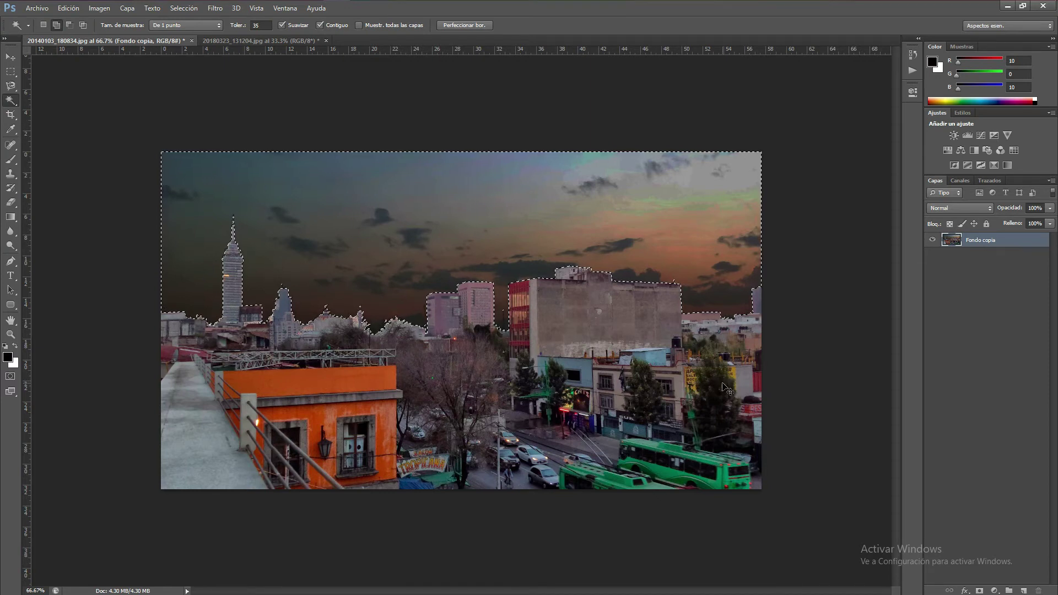
# Invert the selection to cover the buildings and street, and add a new empty layer above Fondo copia
pyautogui.hotkey('ctrl', 'shift', 'i')
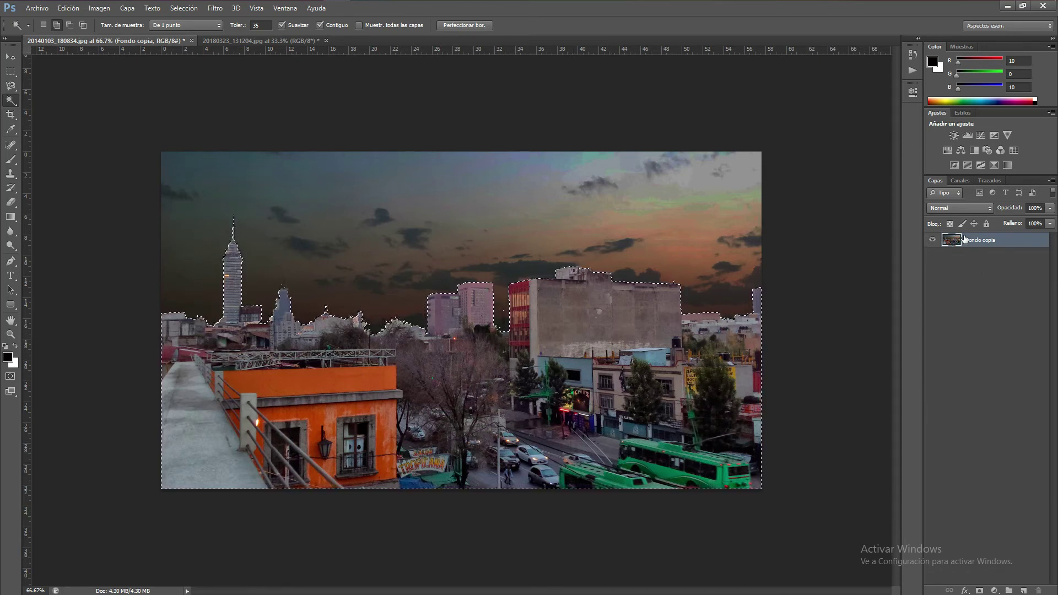
pyautogui.click(958, 180)
pyautogui.click(989, 180)
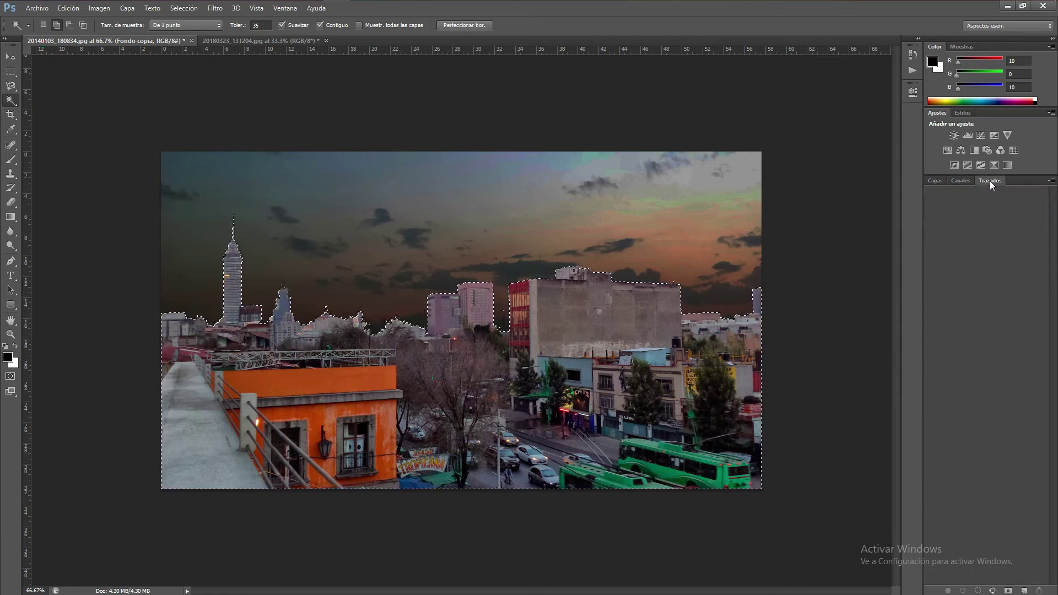
pyautogui.click(935, 181)
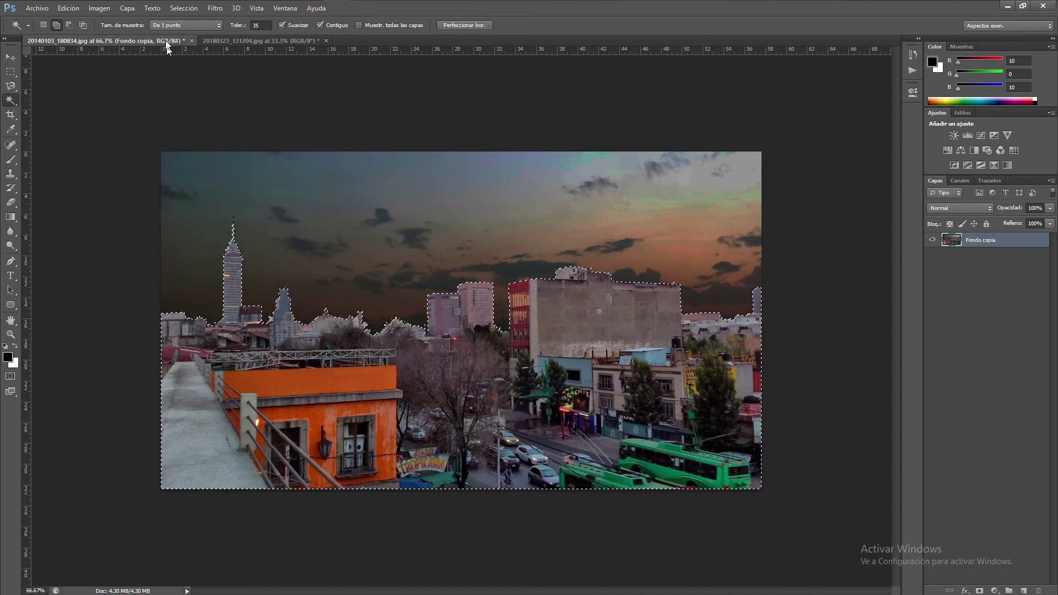
pyautogui.click(128, 9)
pyautogui.moveTo(248, 22)
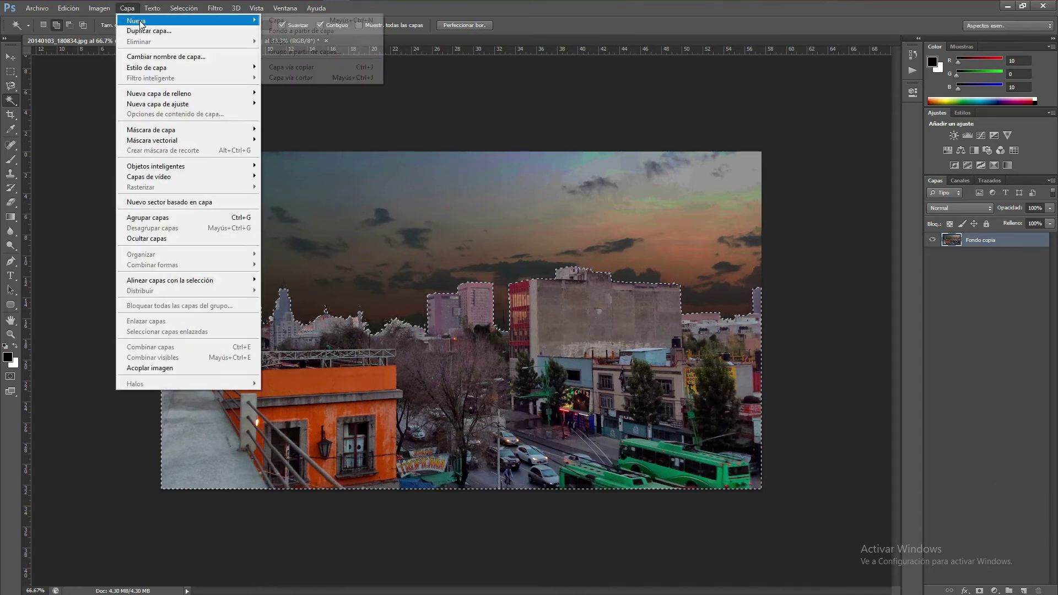
pyautogui.click(989, 347)
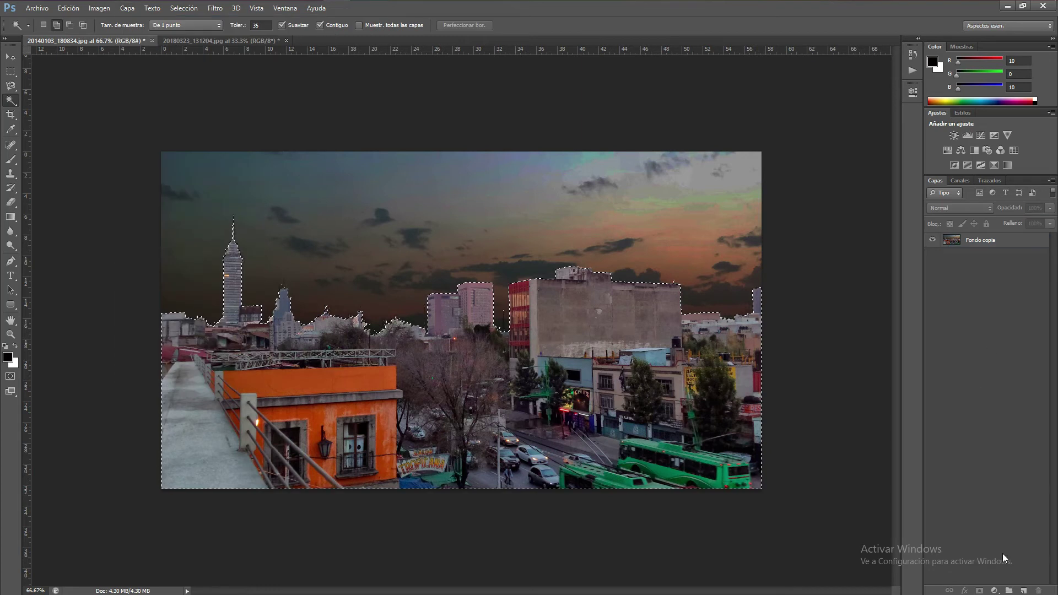
pyautogui.click(1025, 591)
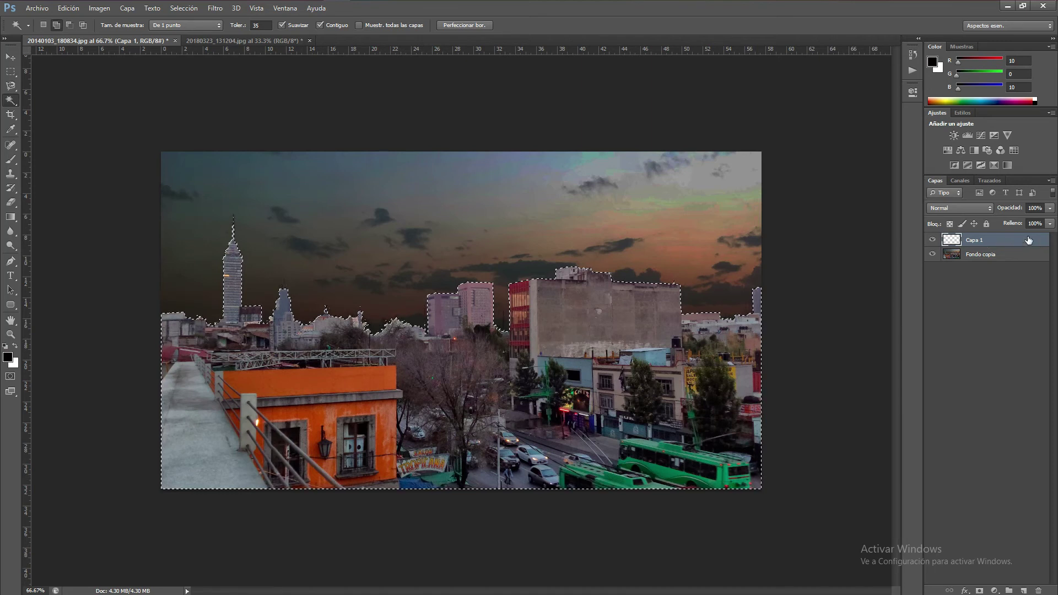
# Try filling the trees and buildings on the Fondo copia layer with black using the Paint Bucket tool
pyautogui.click(1003, 260)
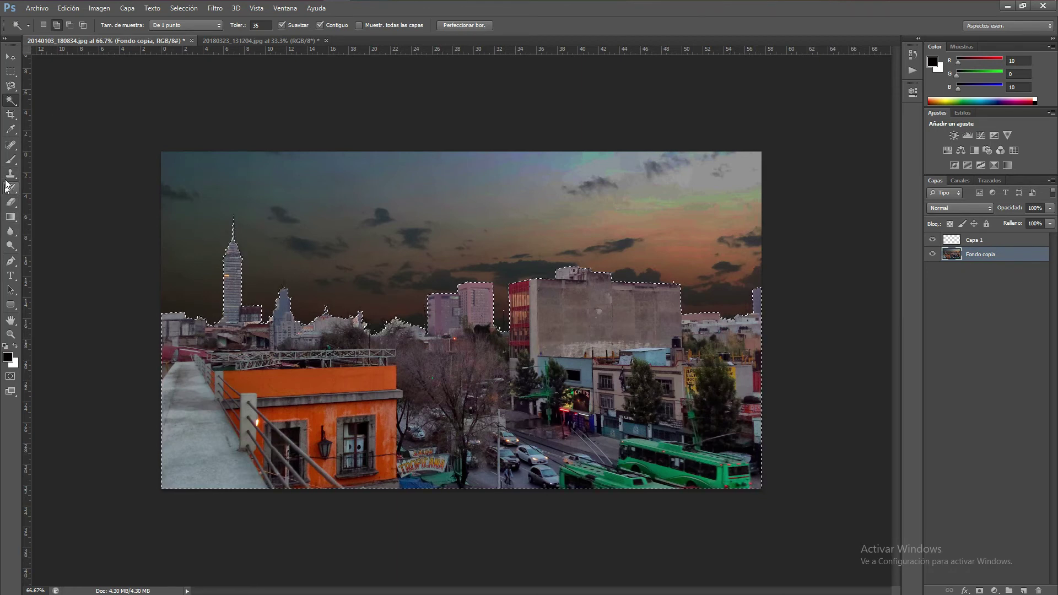
pyautogui.click(11, 217)
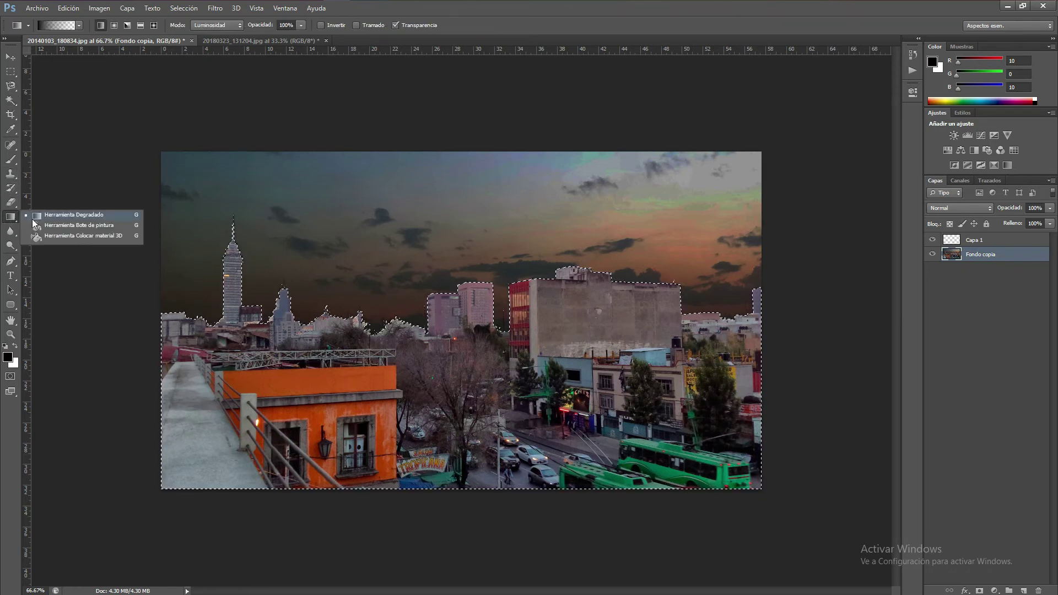
pyautogui.click(38, 225)
pyautogui.click(562, 398)
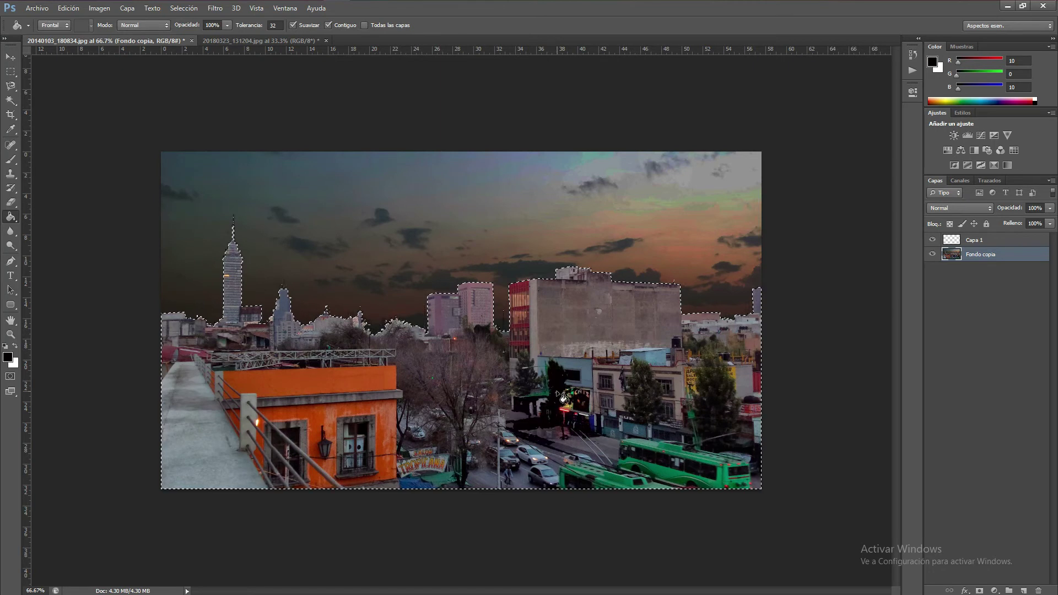
pyautogui.click(584, 309)
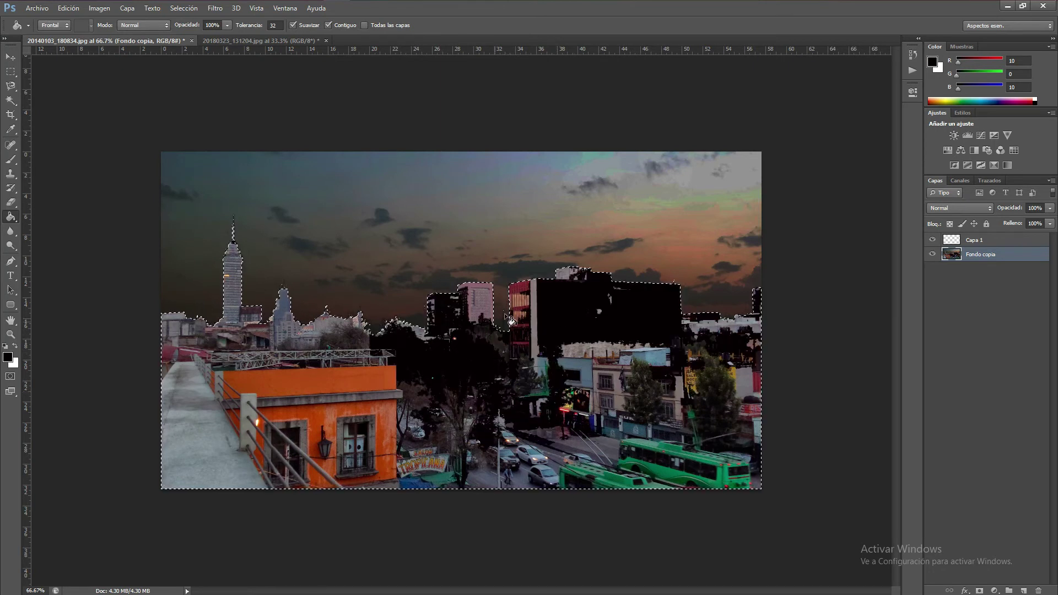
pyautogui.click(478, 300)
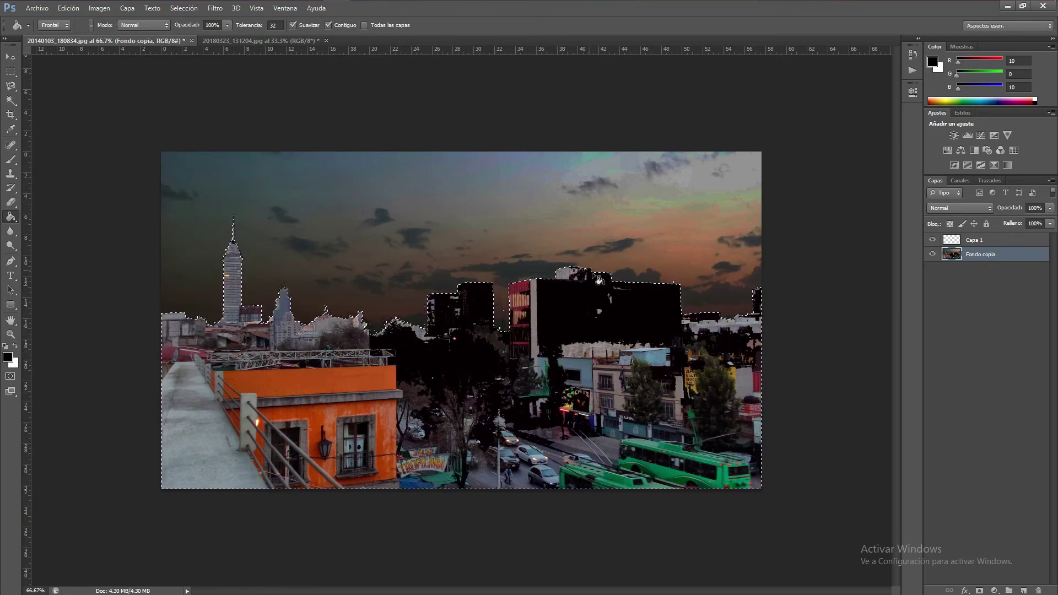
pyautogui.click(562, 272)
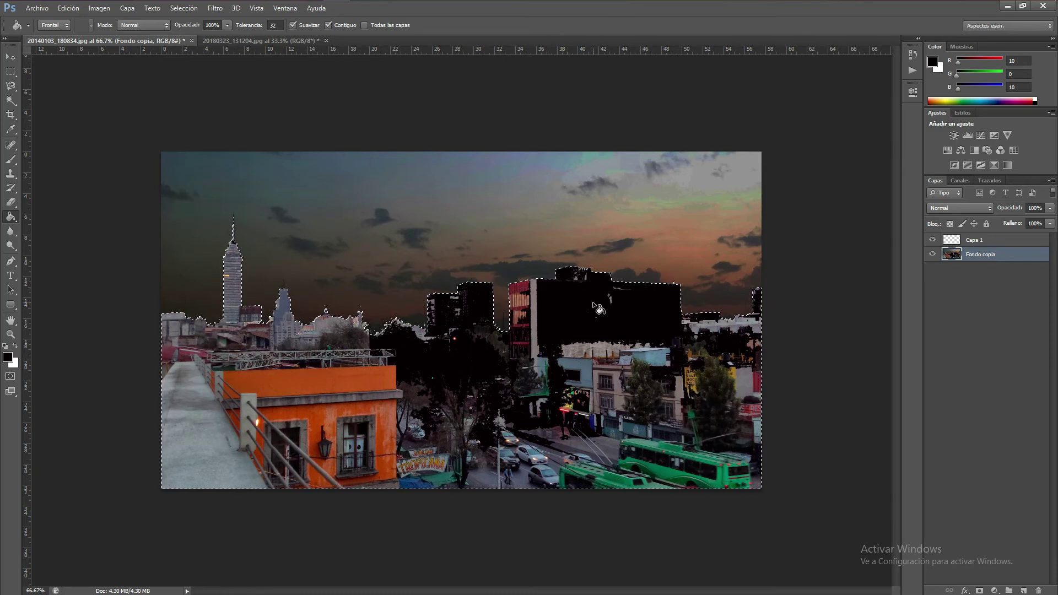
# Undo all the black Paint Bucket fills on the trees and buildings
pyautogui.hotkey('ctrl', 'alt', 'z')
pyautogui.hotkey('ctrl', 'alt', 'z')
pyautogui.hotkey('ctrl', 'alt', 'z')
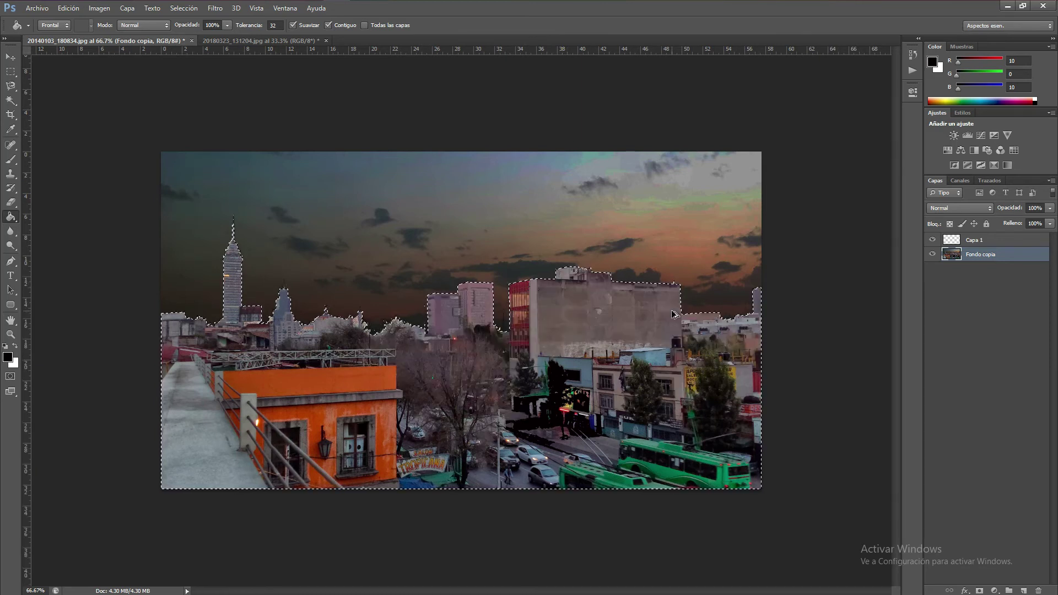
pyautogui.hotkey('ctrl', 'alt', 'z')
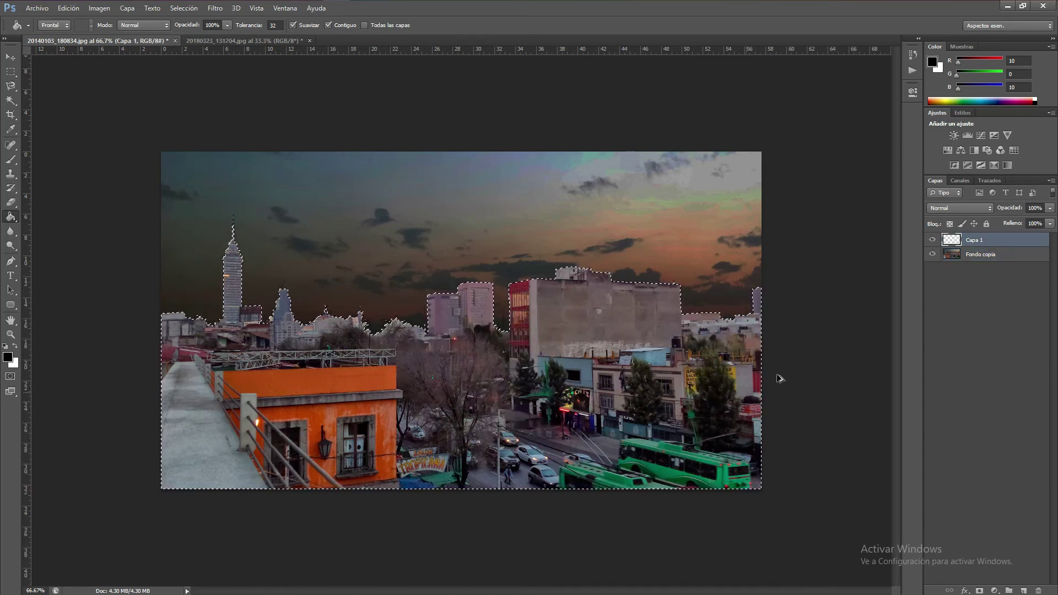
pyautogui.click(981, 255)
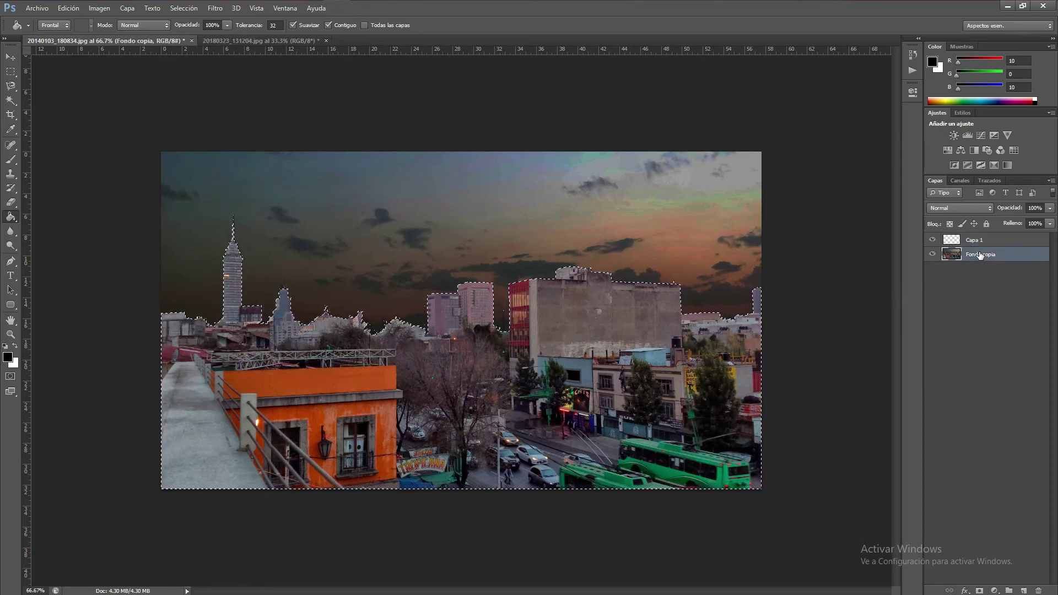
pyautogui.click(954, 243)
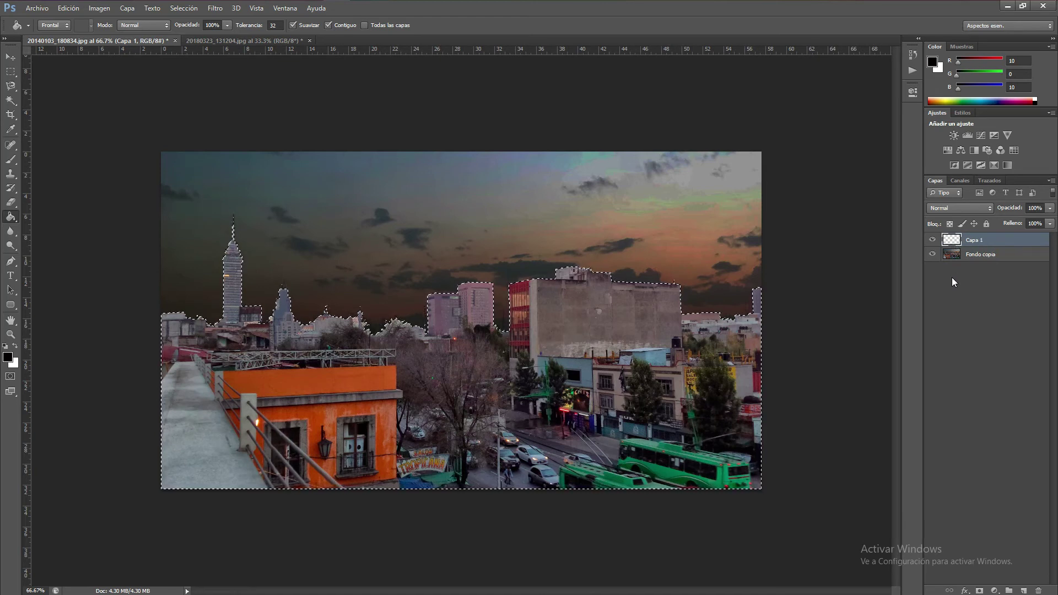
pyautogui.click(984, 259)
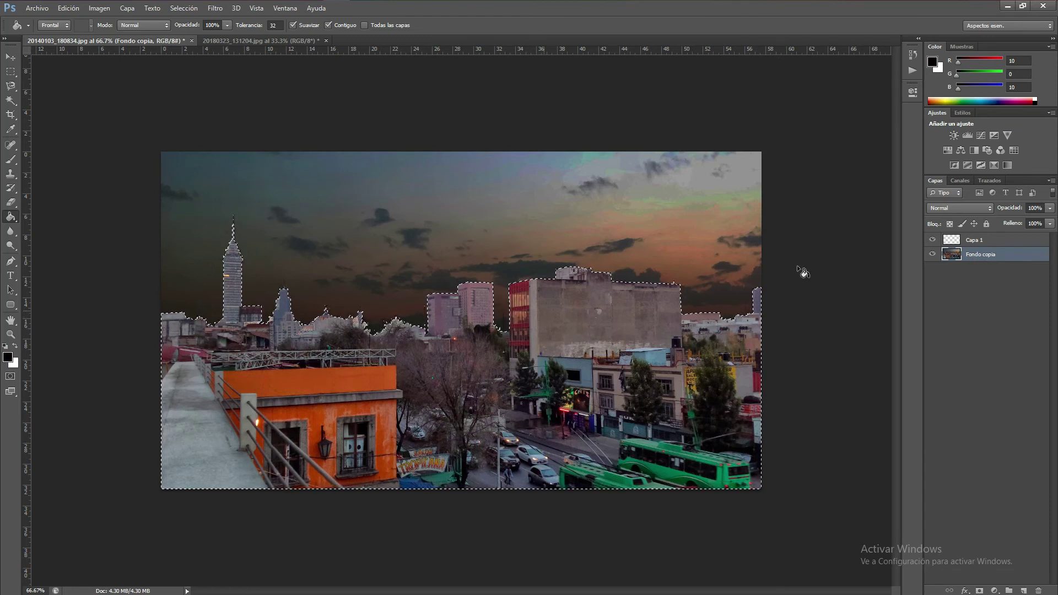
# Rename the new empty layer as Oscurecer and make it the active layer
pyautogui.doubleClick(975, 241)
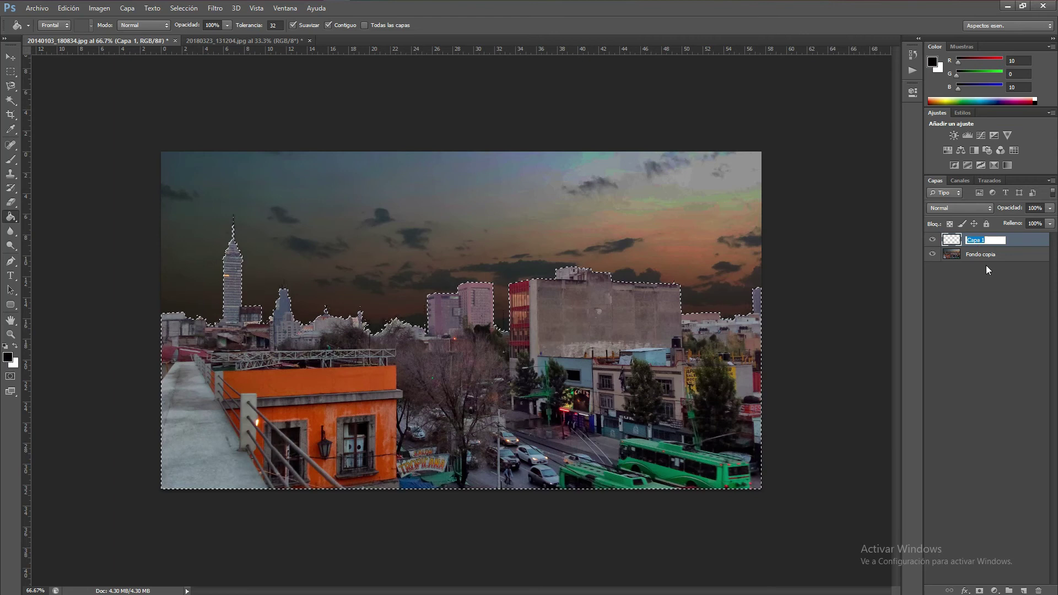
pyautogui.write('Osc')
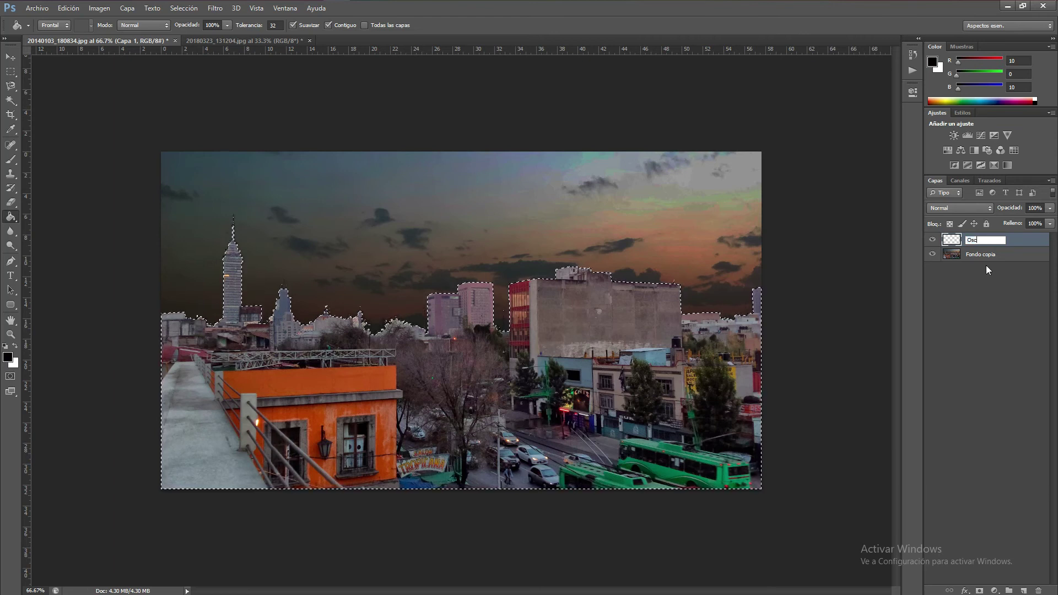
pyautogui.write('urecer')
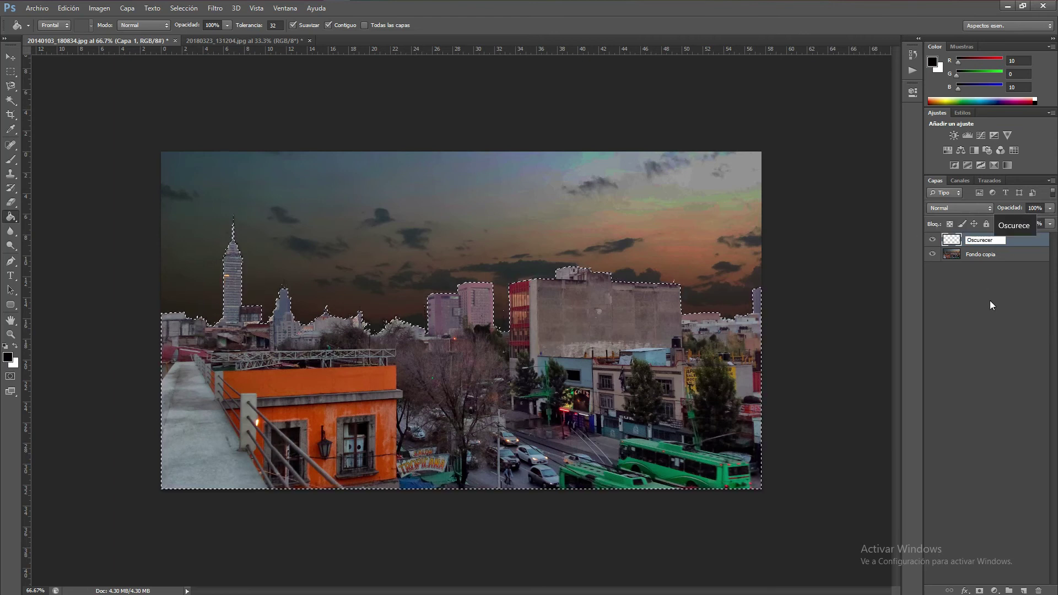
pyautogui.click(991, 300)
pyautogui.click(958, 243)
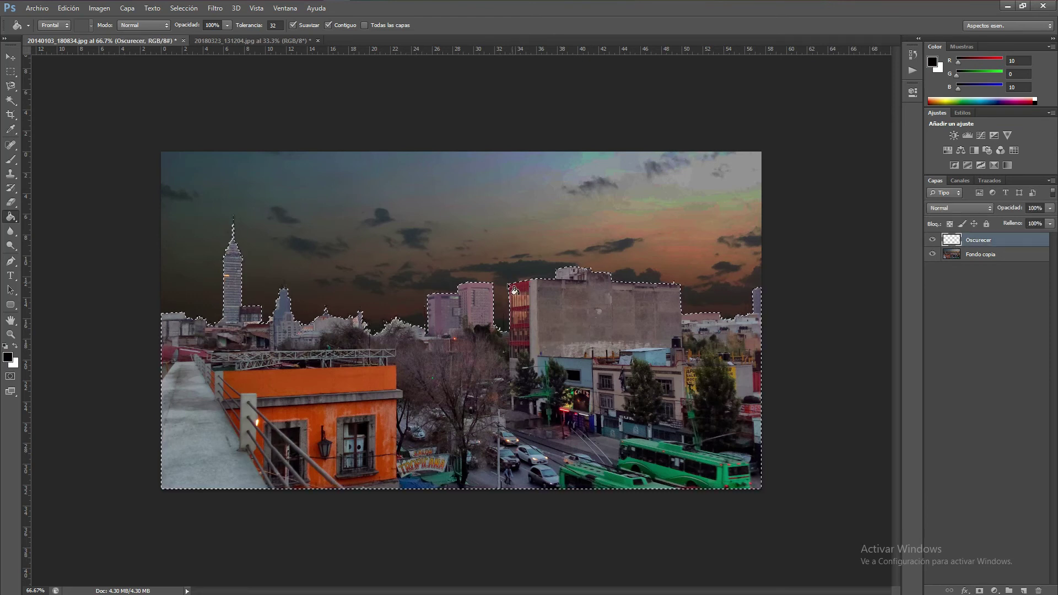
# Set up the Gradient tool with the foreground-to-transparent gradient and a near-black foreground colour of R 6, G 0, B 6
pyautogui.rightClick(11, 219)
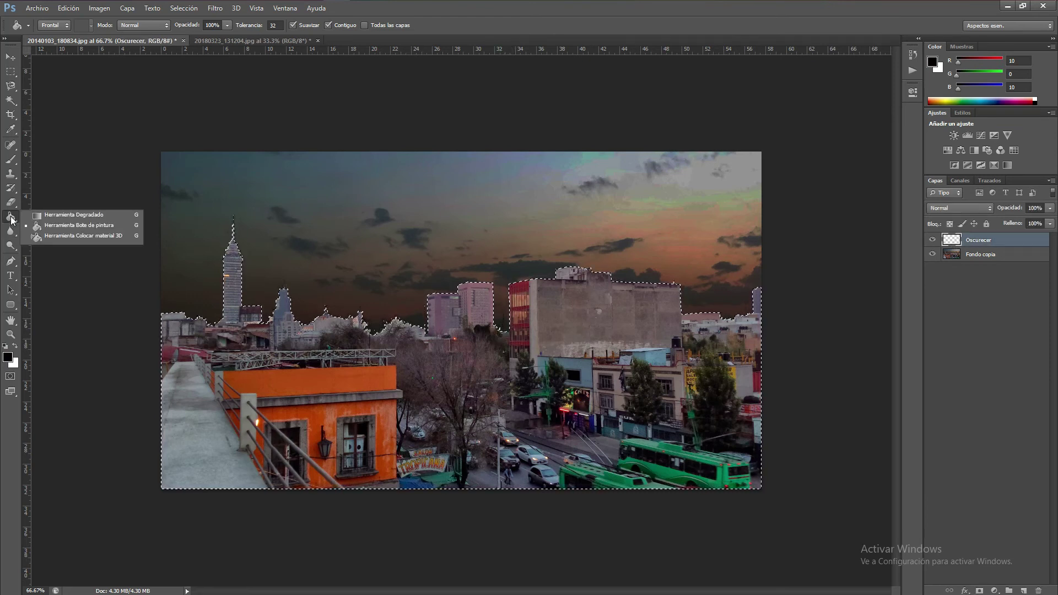
pyautogui.click(61, 215)
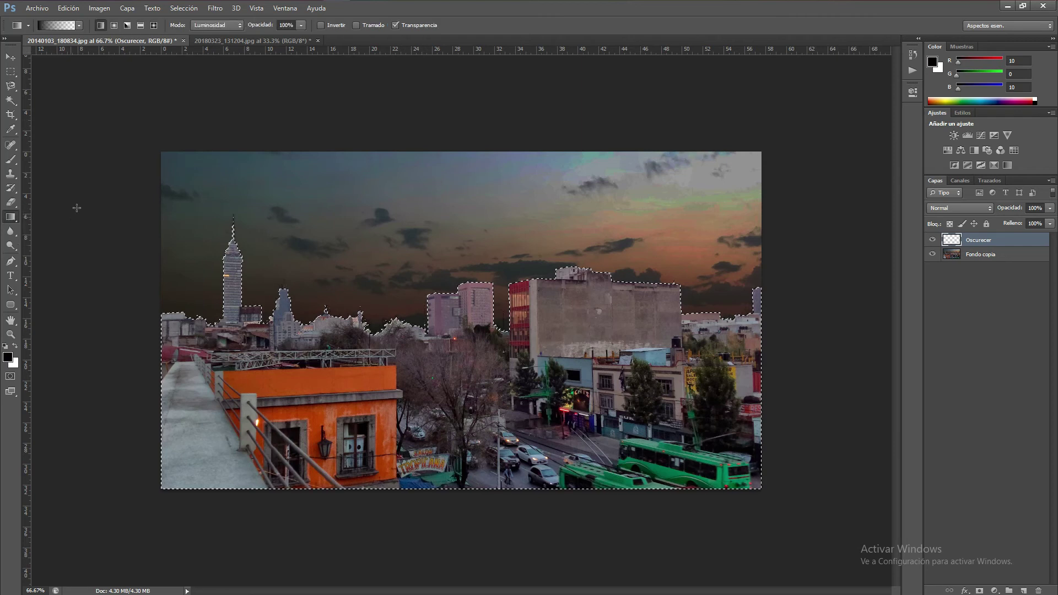
pyautogui.click(80, 25)
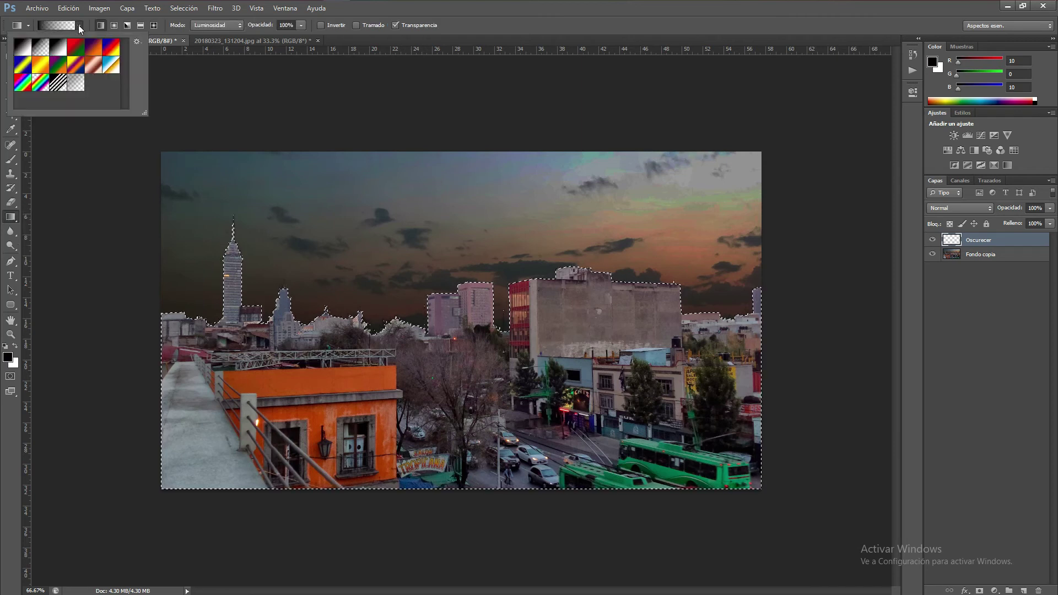
pyautogui.click(9, 358)
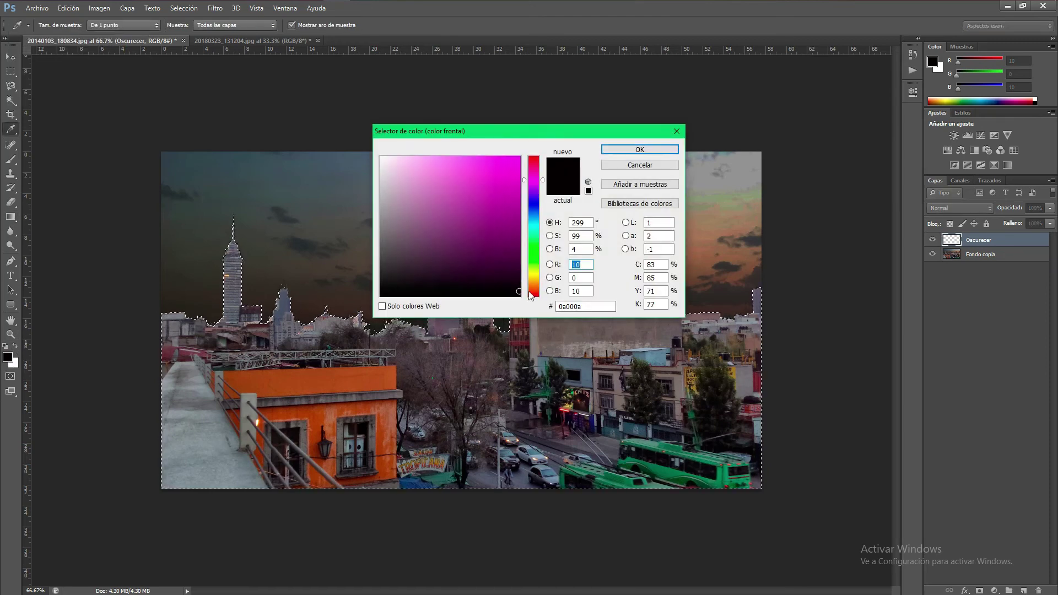
pyautogui.click(519, 294)
pyautogui.click(623, 153)
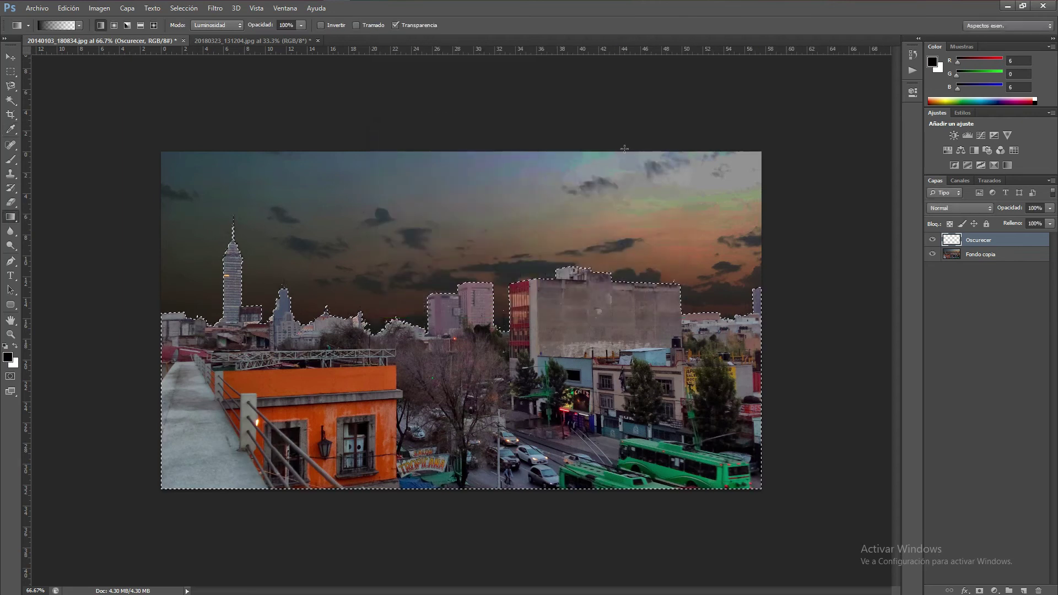
pyautogui.click(79, 25)
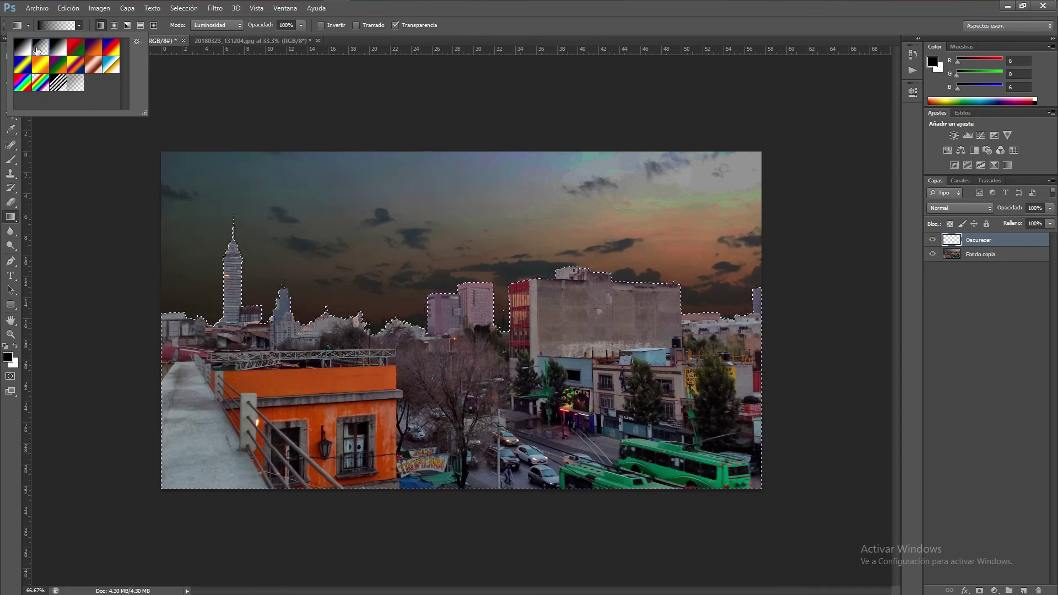
pyautogui.click(366, 10)
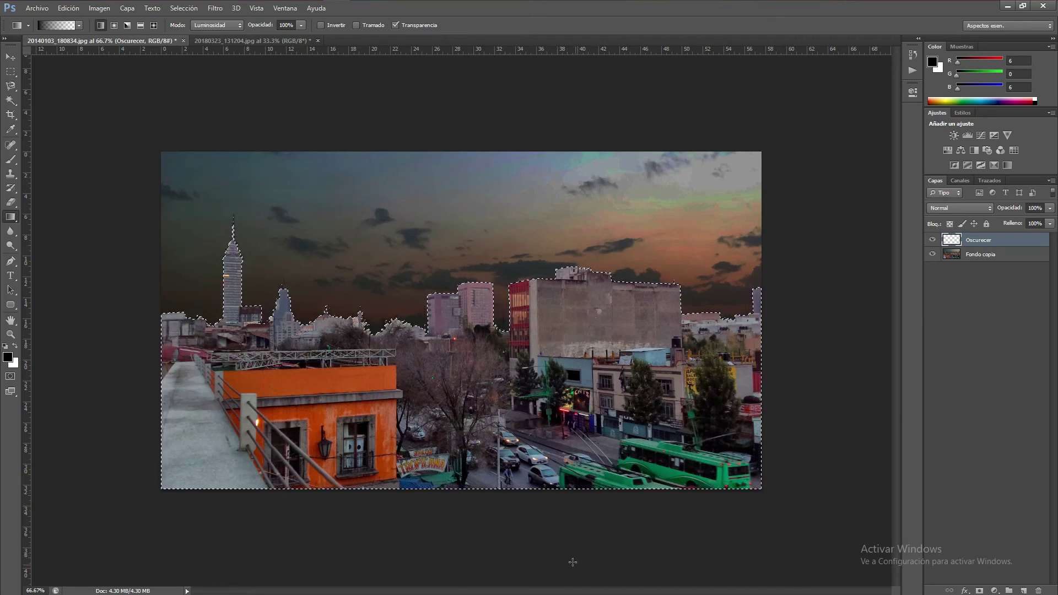
# Try two near-black gradients running diagonally across the selected city from below the photo to beyond its upper-left corner, undoing each one
pyautogui.moveTo(545, 523); pyautogui.dragTo(112, 108)
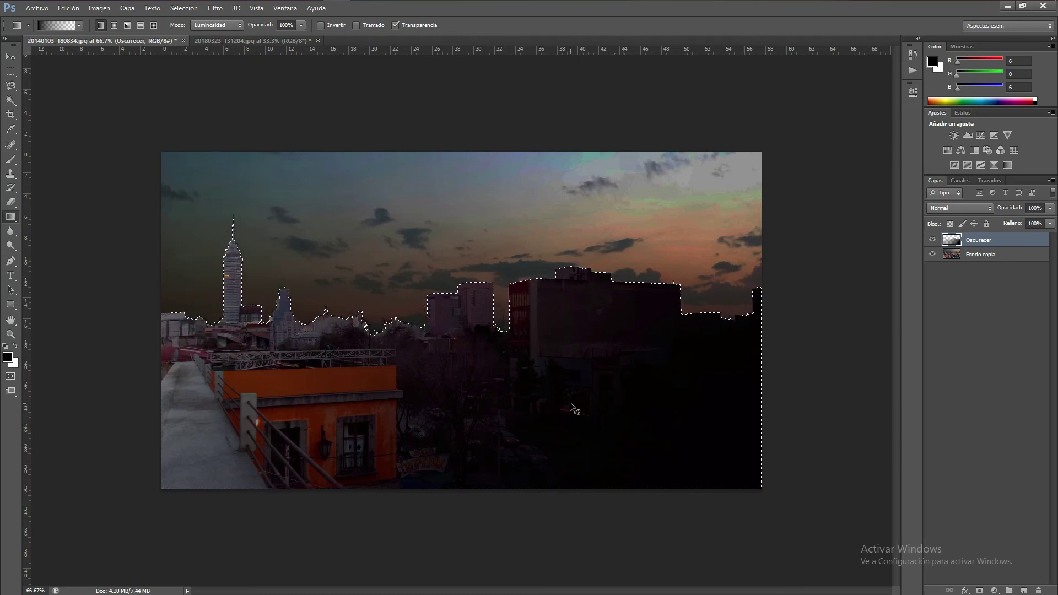
pyautogui.hotkey('ctrl', 'z')
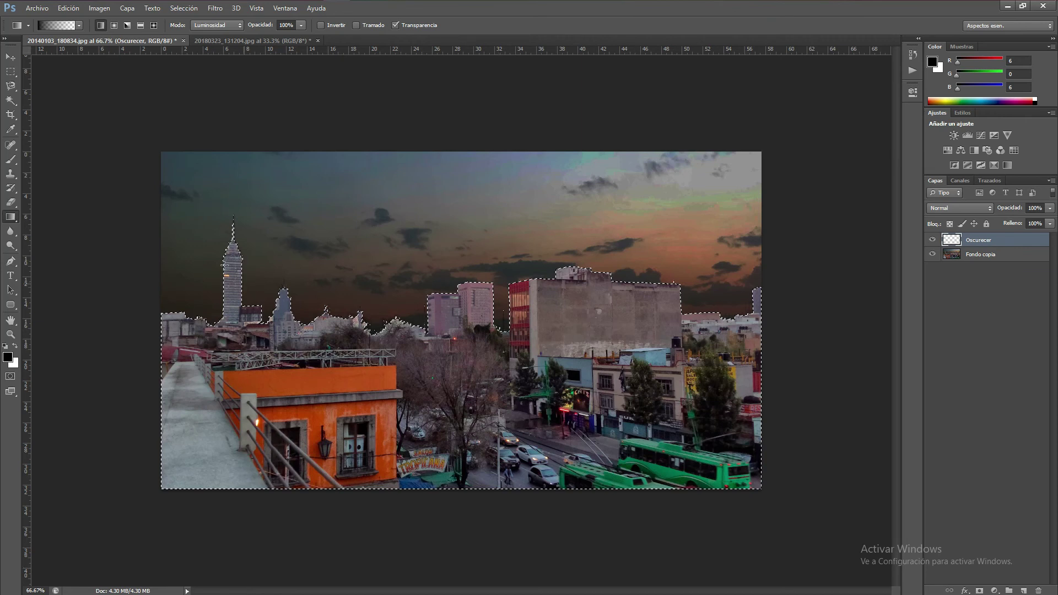
pyautogui.moveTo(498, 567); pyautogui.dragTo(107, 124)
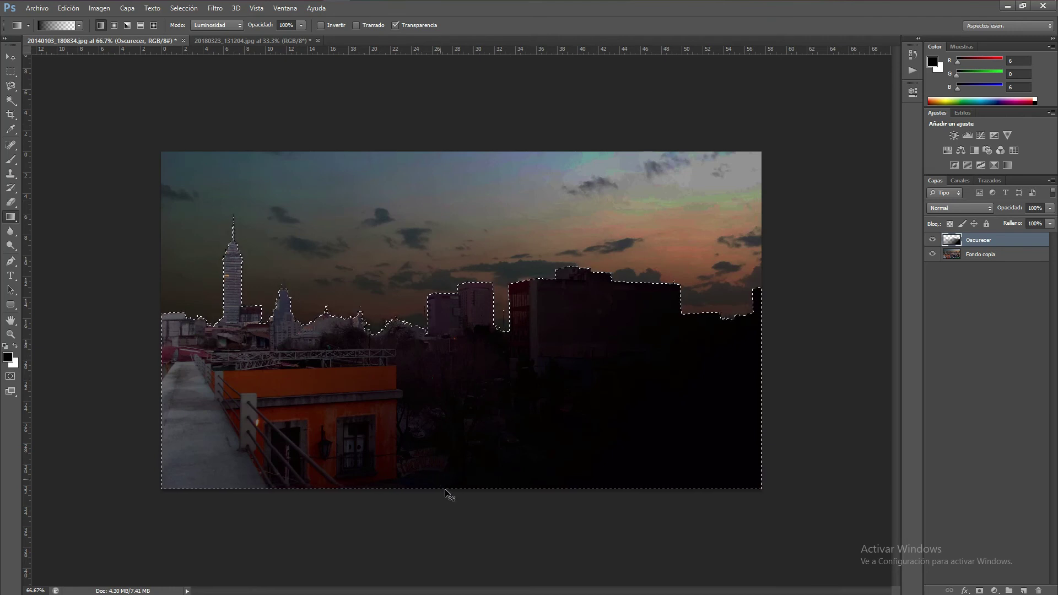
pyautogui.hotkey('ctrl', 'z')
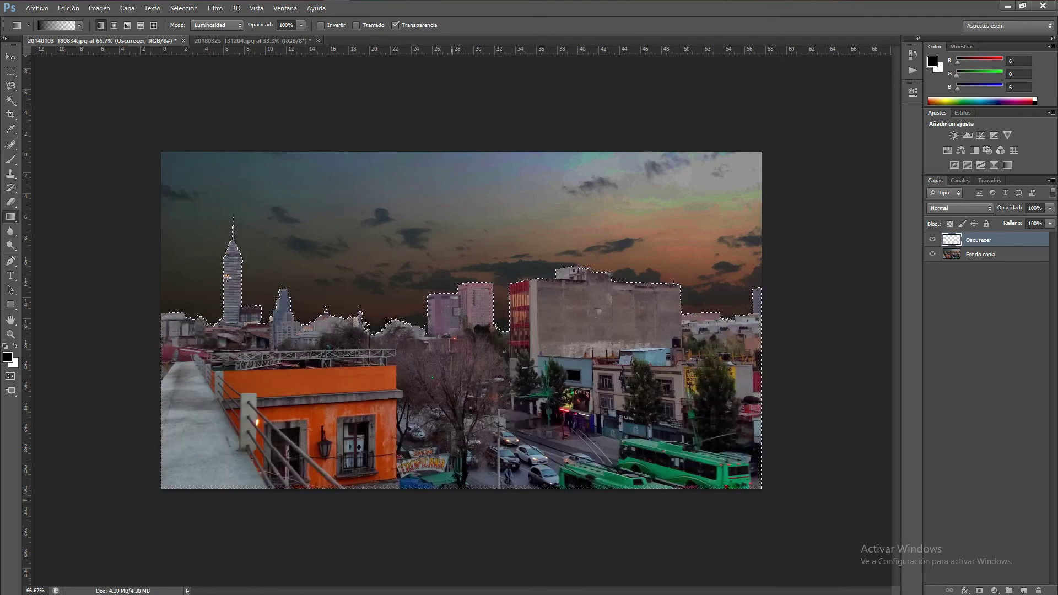
# Draw a longer diagonal near-black gradient over the selected city and set the Oscurecer layer's blend mode to Superponer
pyautogui.moveTo(451, 499); pyautogui.dragTo(31, 57)
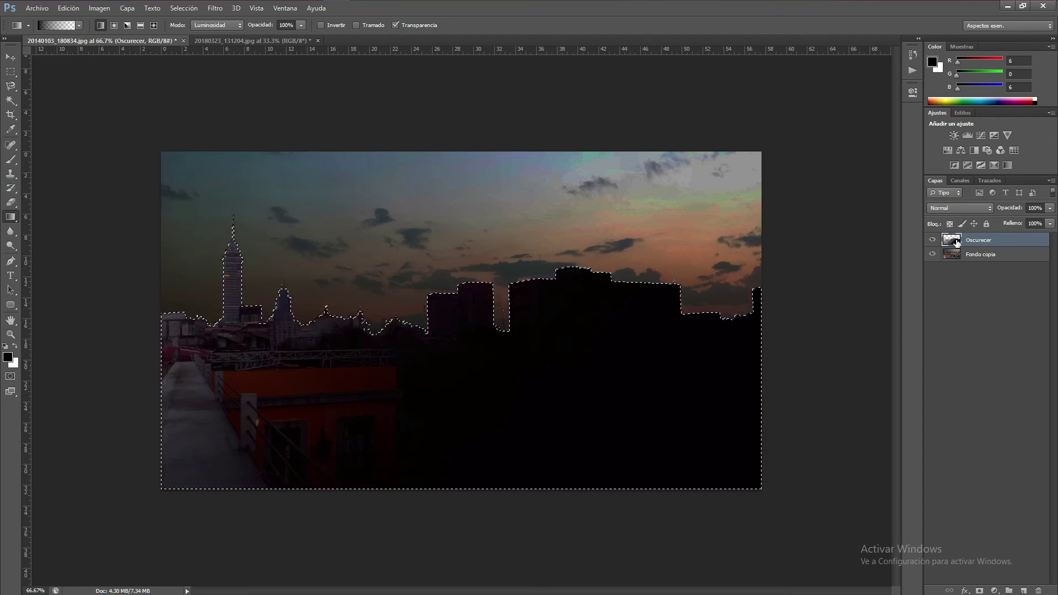
pyautogui.click(990, 210)
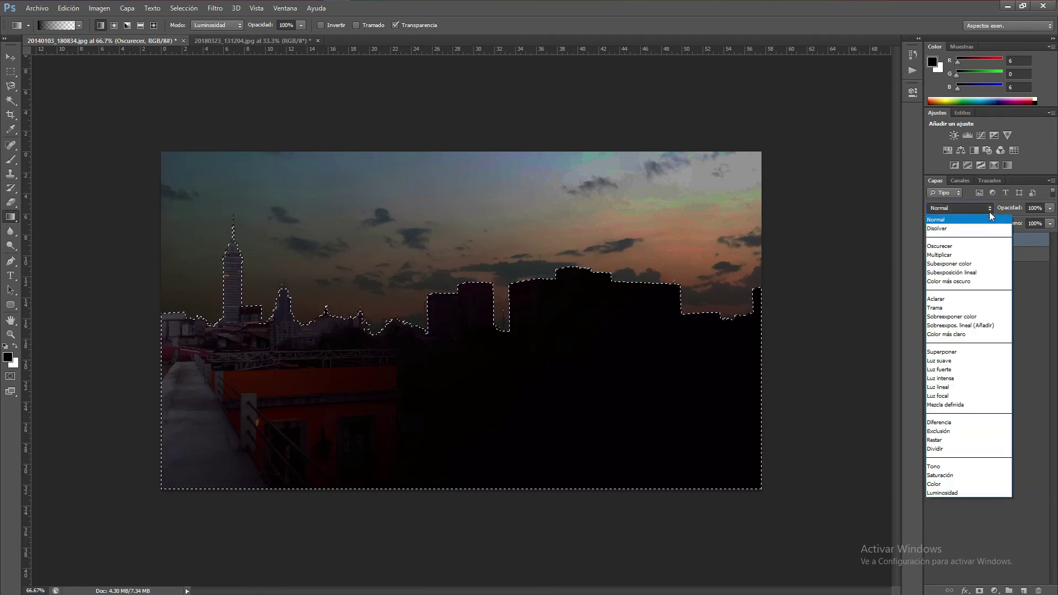
pyautogui.click(970, 355)
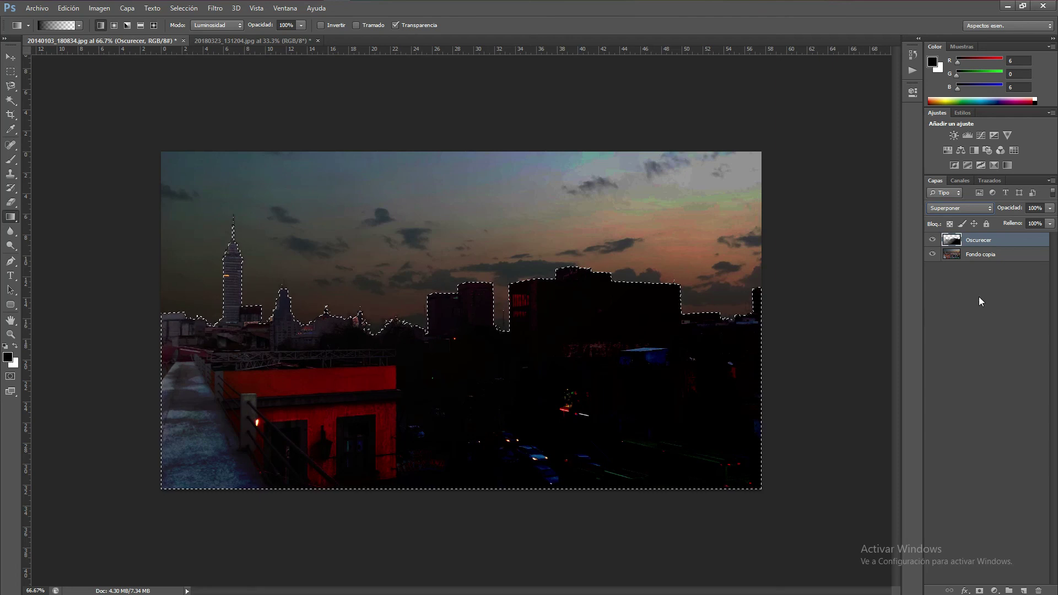
# Lower the Oscurecer layer's opacity to 76% and deselect the city area
pyautogui.click(1051, 223)
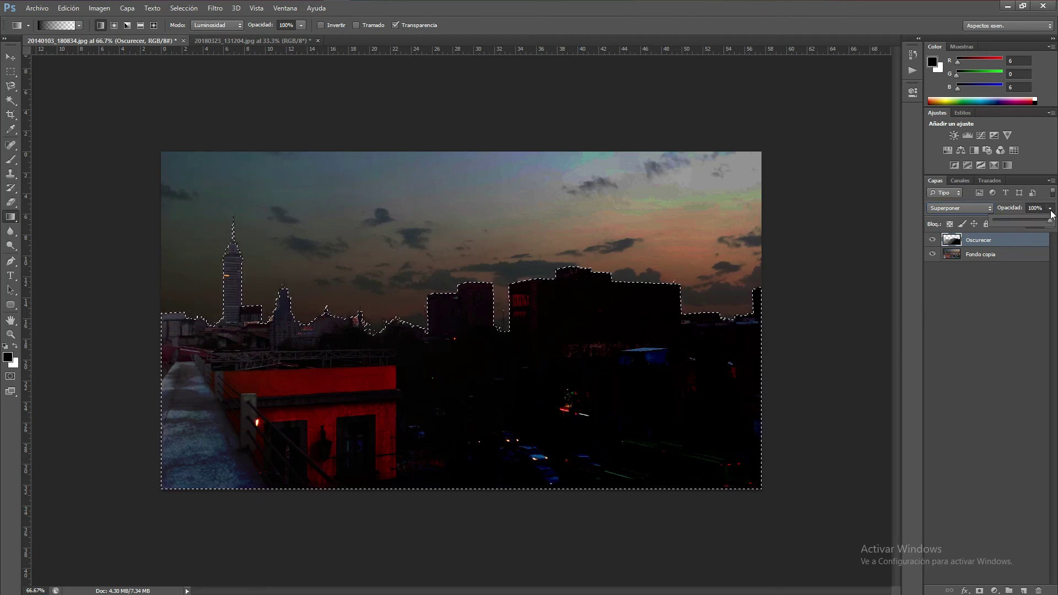
pyautogui.moveTo(1054, 223)
pyautogui.mouseDown()
pyautogui.moveTo(1017, 217)
pyautogui.moveTo(1051, 223)
pyautogui.moveTo(1042, 223)
pyautogui.mouseUp()
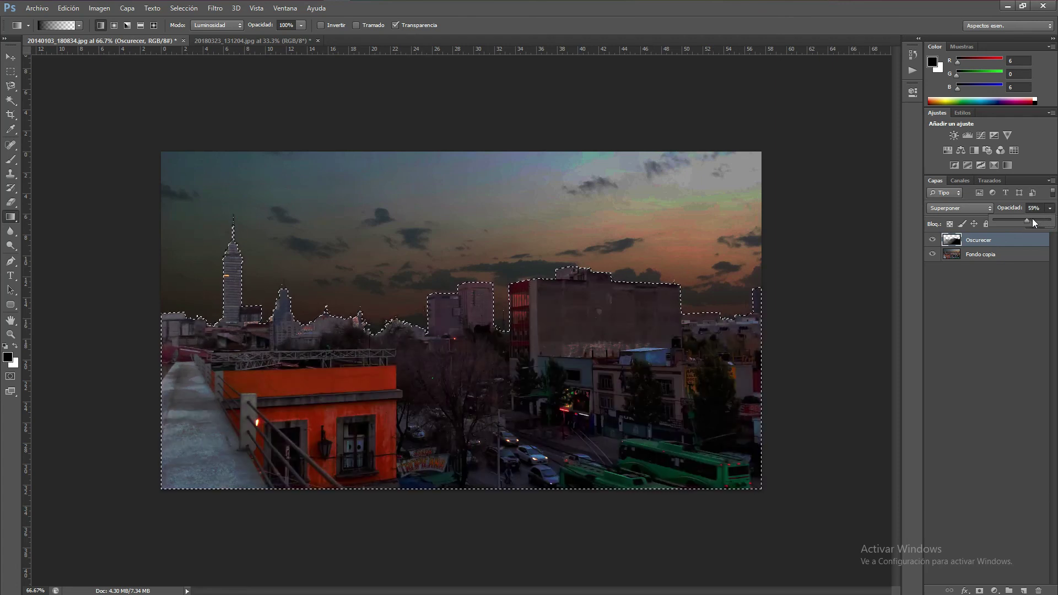
pyautogui.moveTo(1033, 220); pyautogui.dragTo(1038, 219)
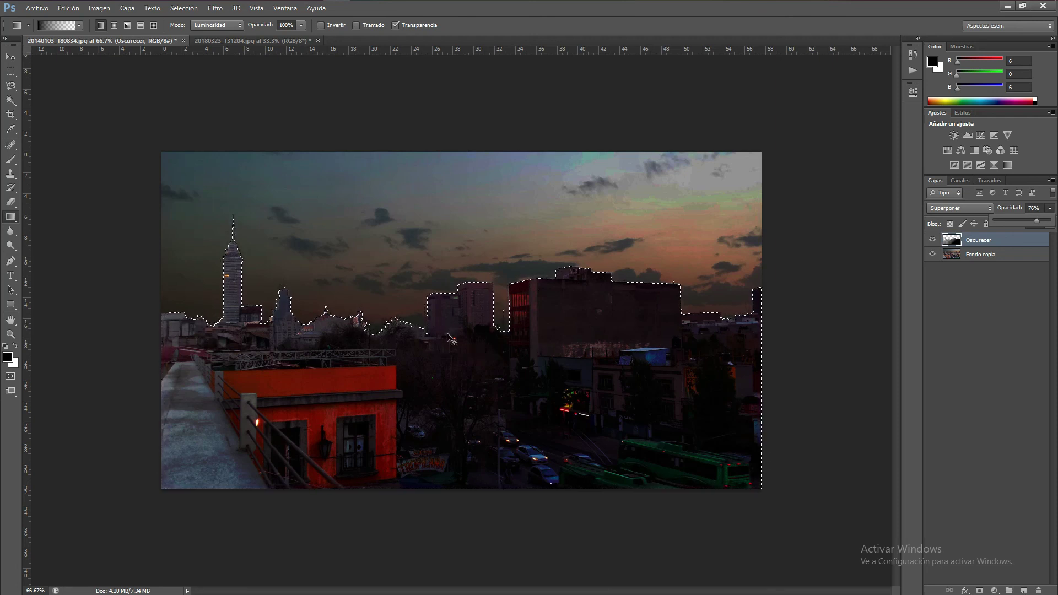
pyautogui.hotkey('ctrl', 'd')
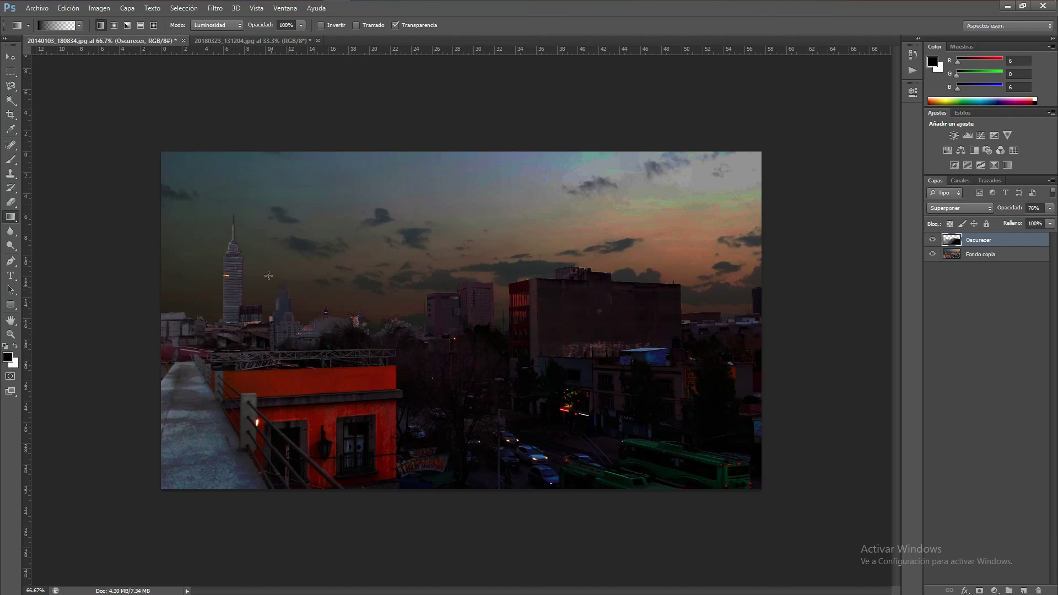
# Choose the JPEG format for saving a copy of the photo in the Imágenes folder, and cancel without saving
pyautogui.click(37, 8)
pyautogui.click(54, 13)
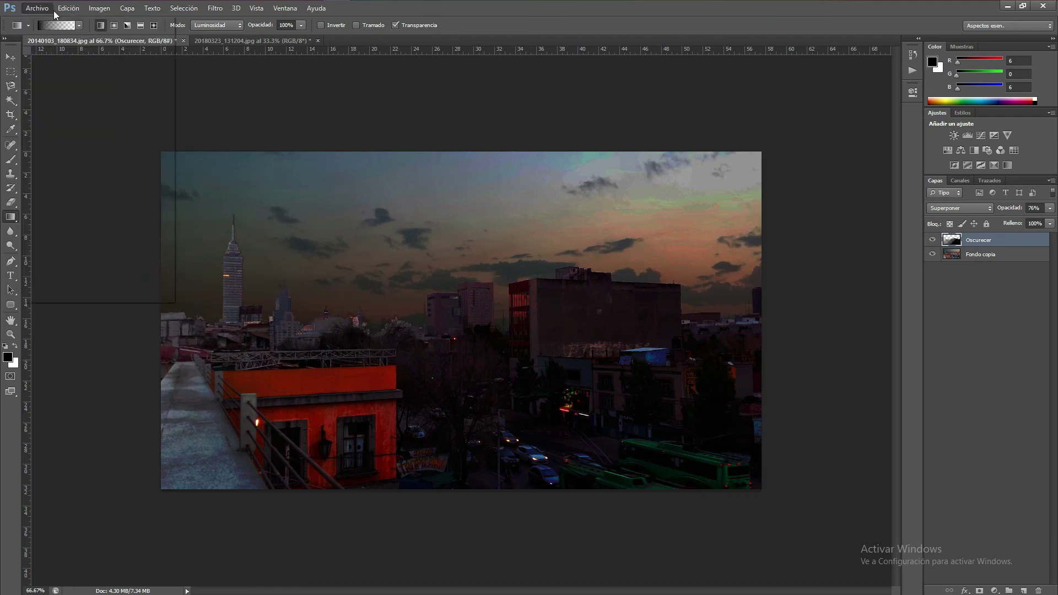
pyautogui.click(54, 11)
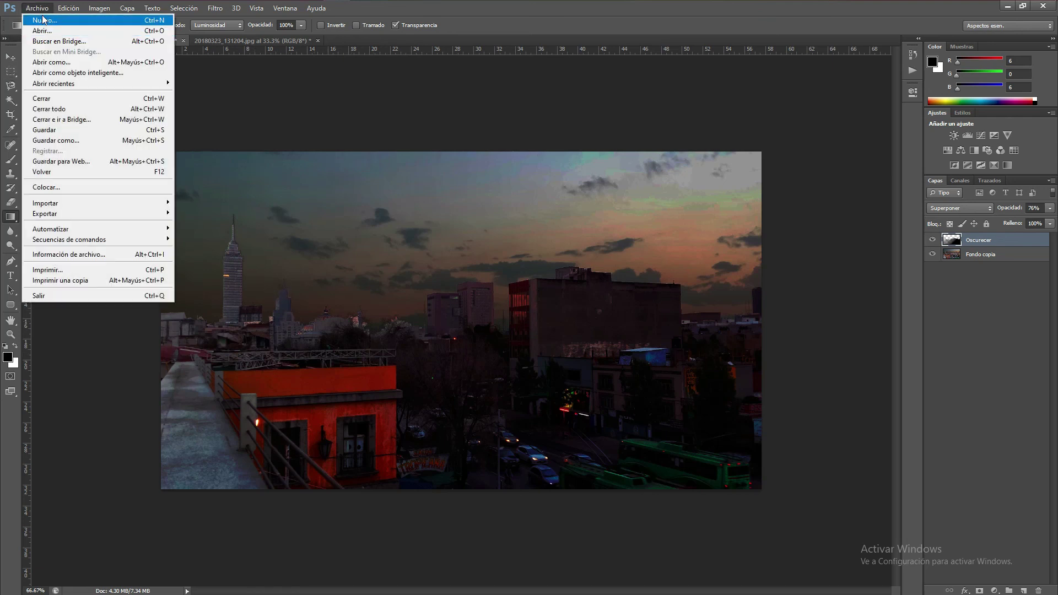
pyautogui.click(88, 146)
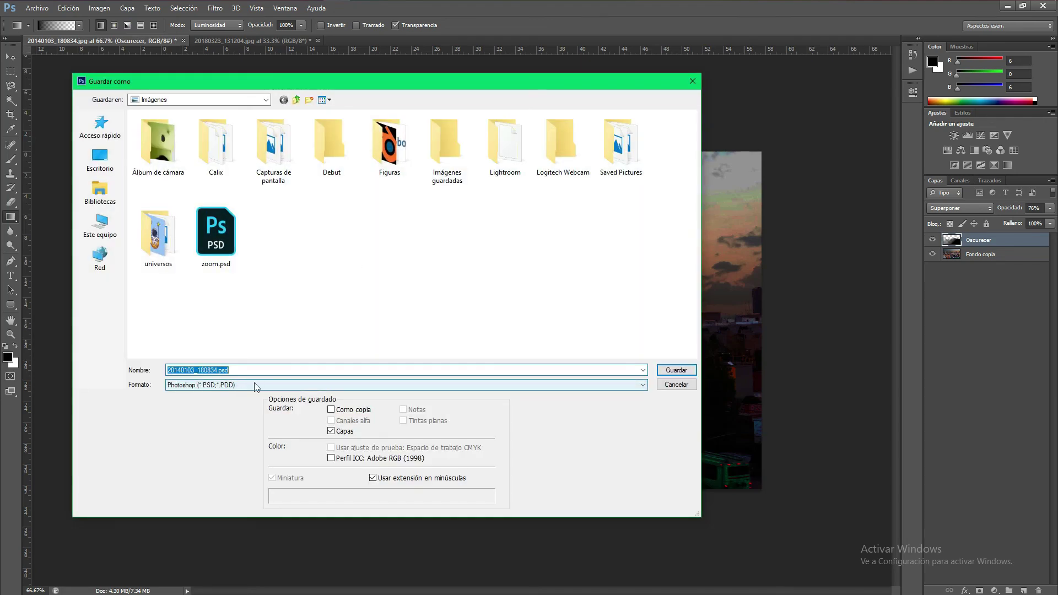
pyautogui.click(247, 383)
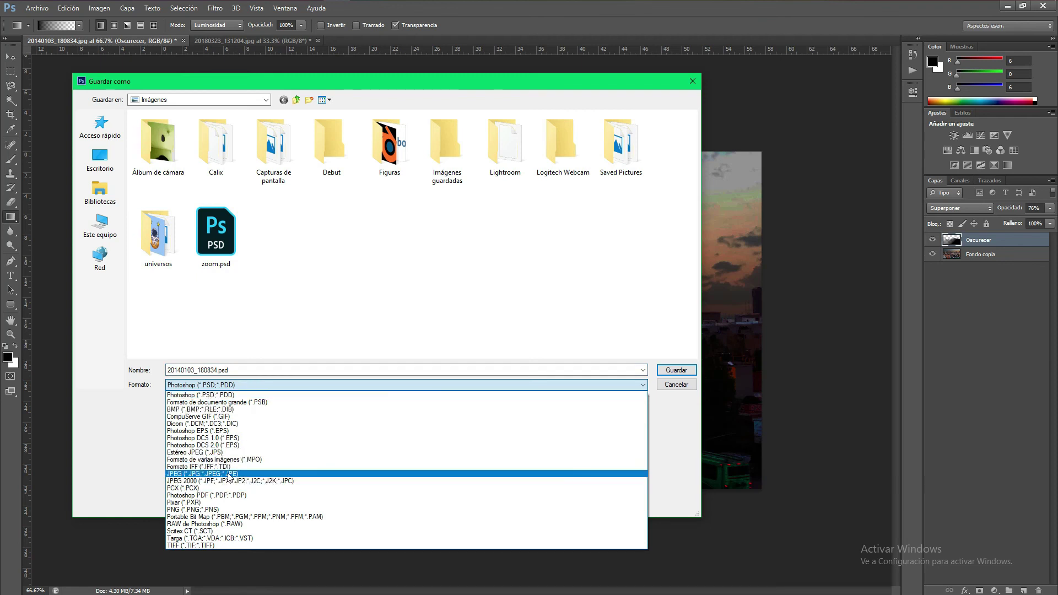
pyautogui.click(223, 475)
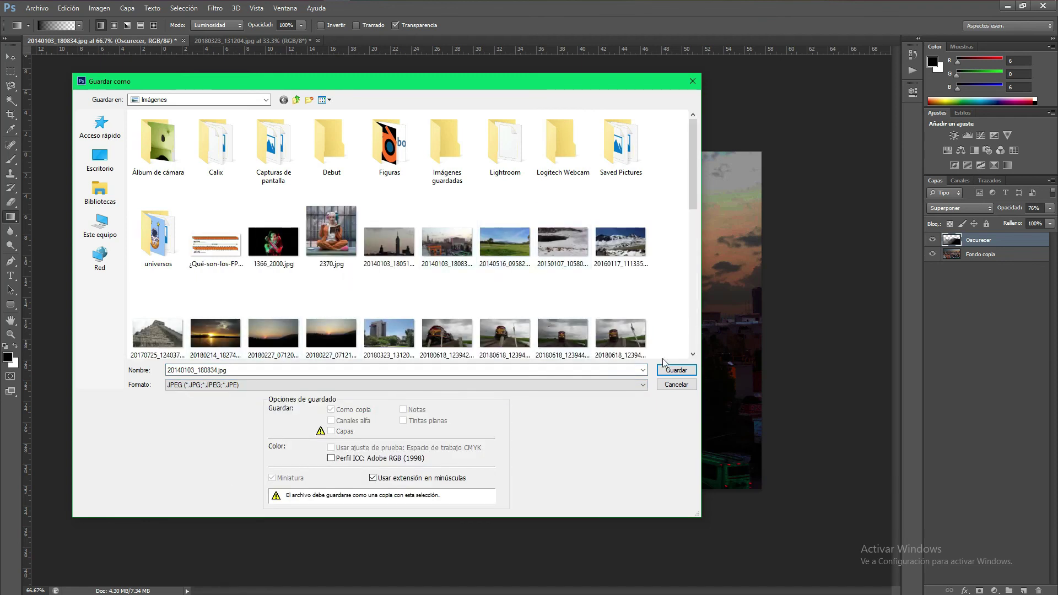
pyautogui.click(679, 386)
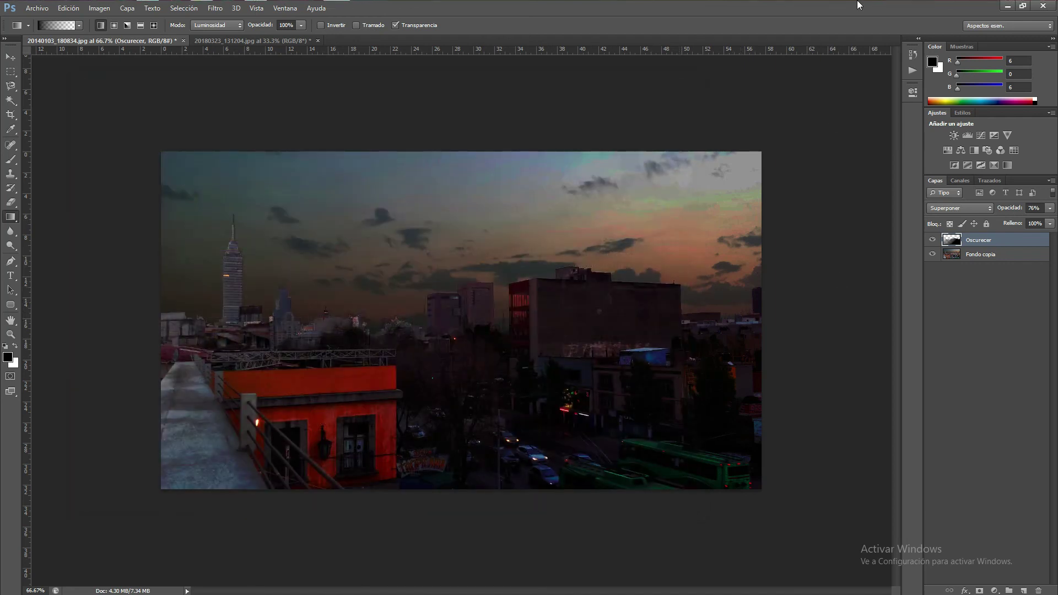
pyautogui.moveTo(931, 5)
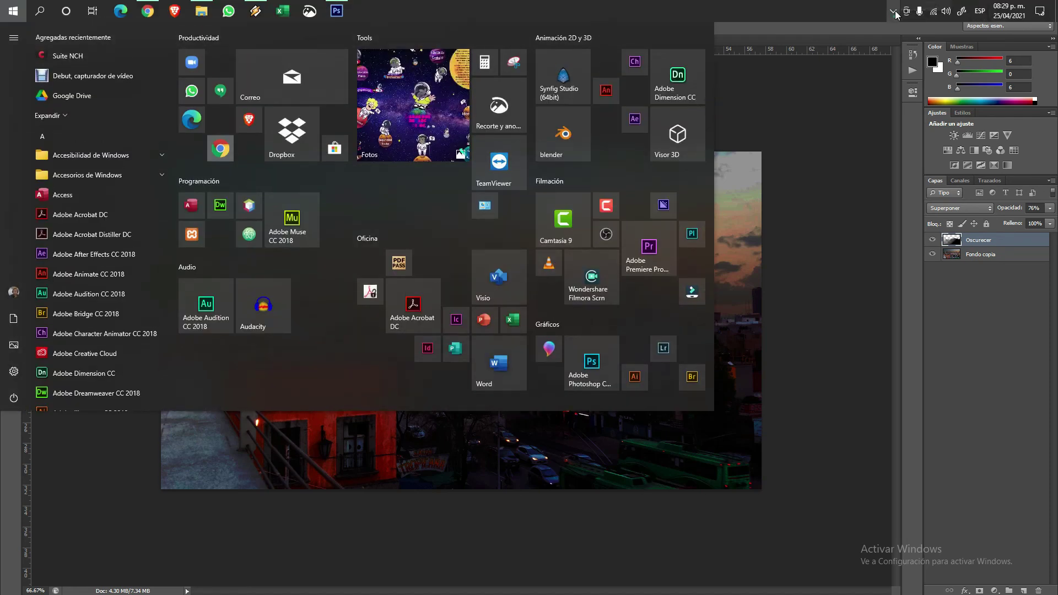
pyautogui.click(893, 11)
pyautogui.click(916, 55)
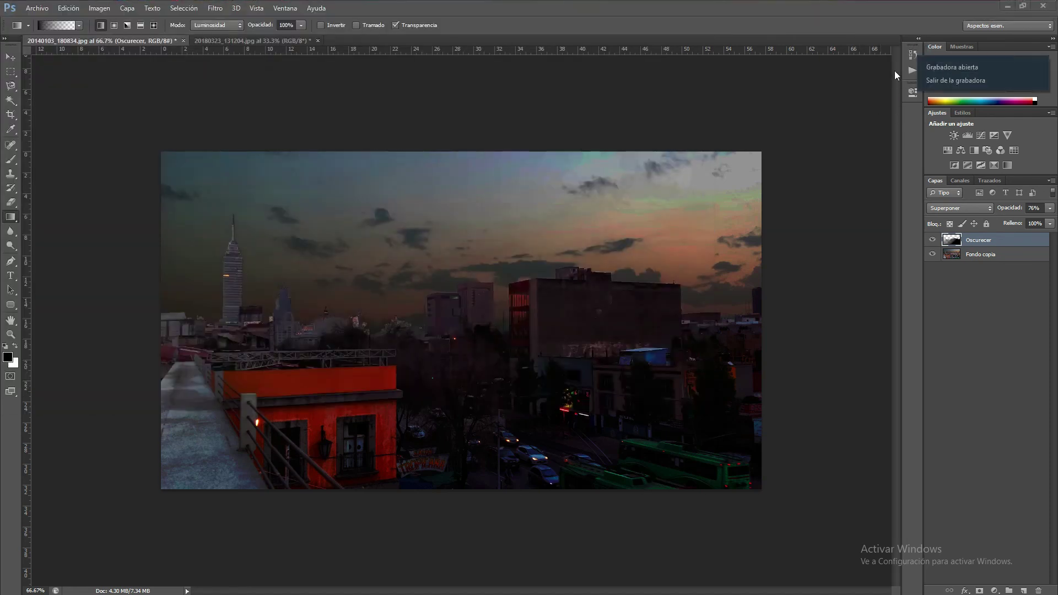